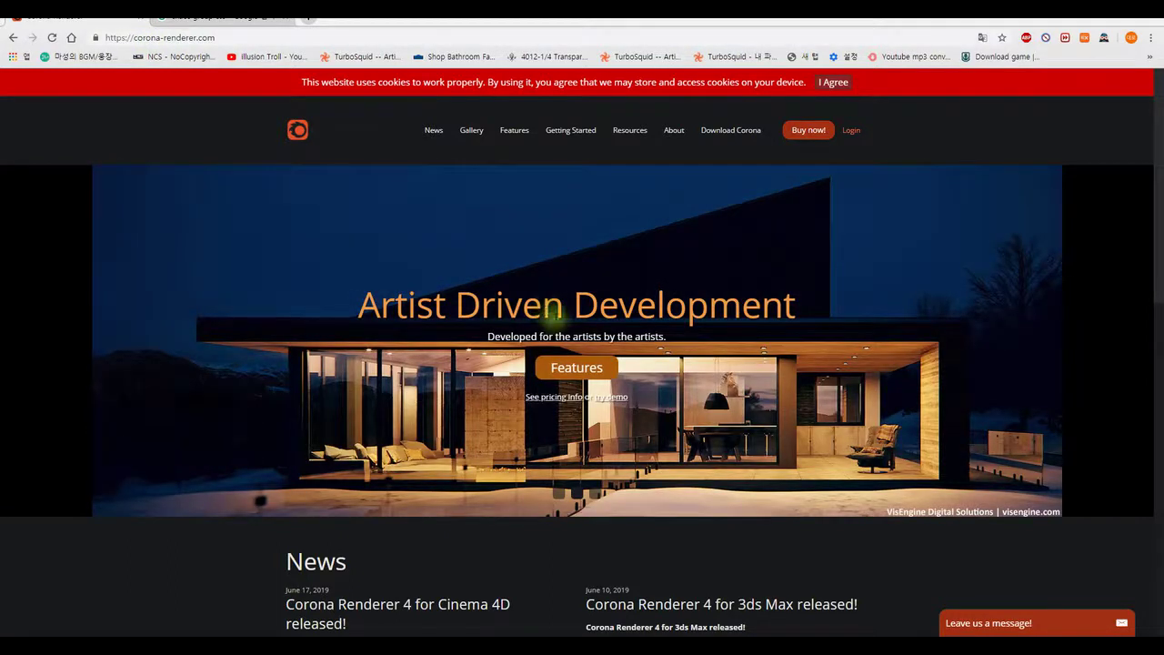
Open the Corona Renderer Gallery page of showcased renders.
scroll(518, 326, "down", 1)
scroll(502, 315, "up", 1)
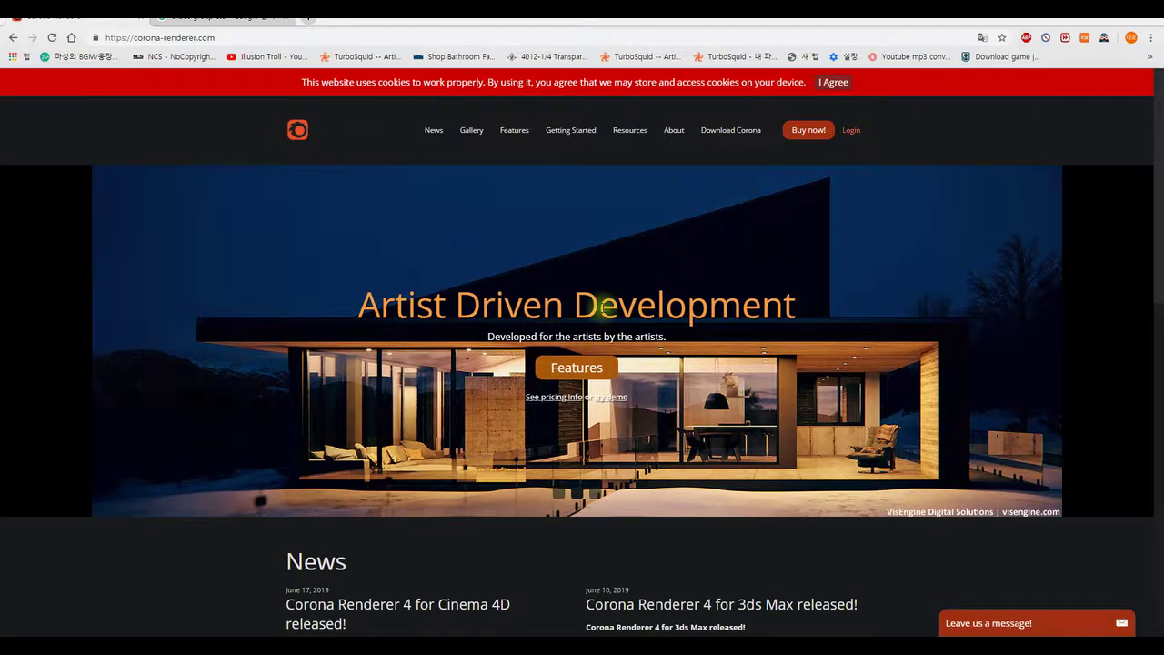
scroll(617, 368, "down", 3)
scroll(606, 364, "up", 3)
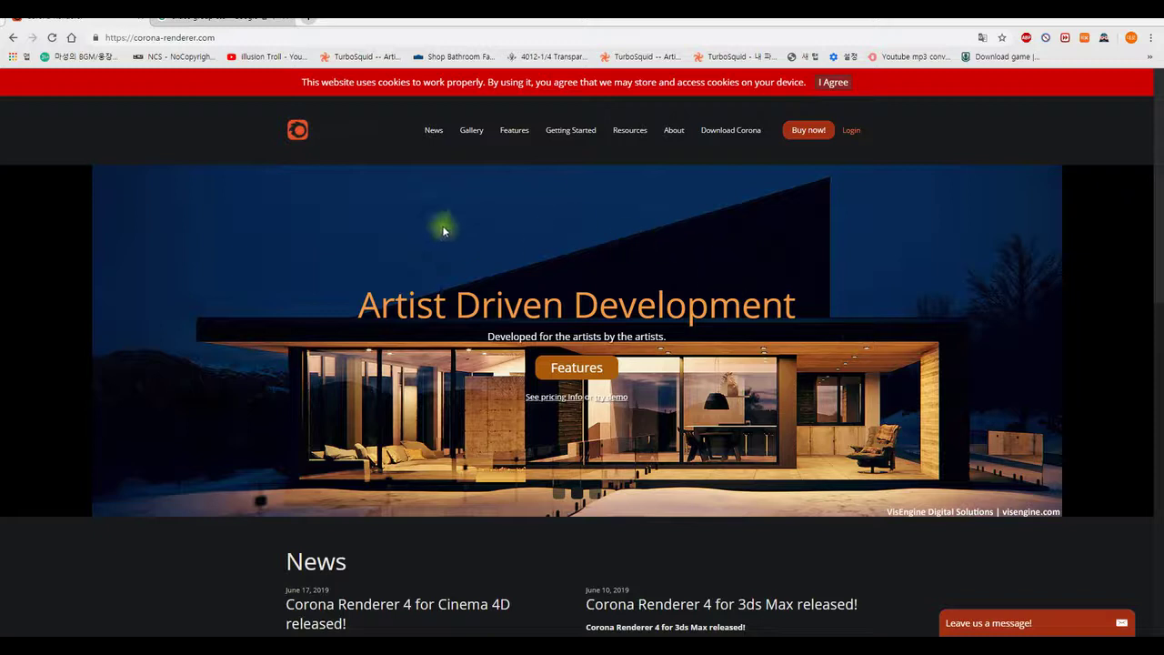
left_click(471, 130)
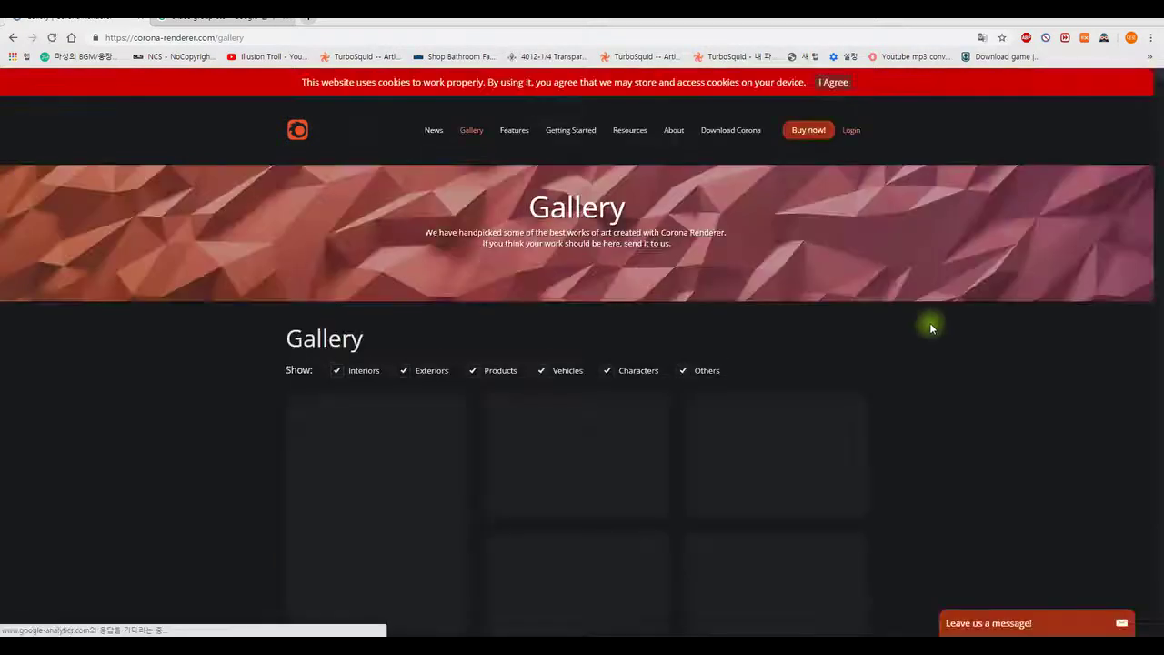
Scroll down through the handpicked gallery renders and back up to the top.
scroll(903, 316, "down", 3)
scroll(898, 314, "up", 3)
scroll(897, 315, "down", 4)
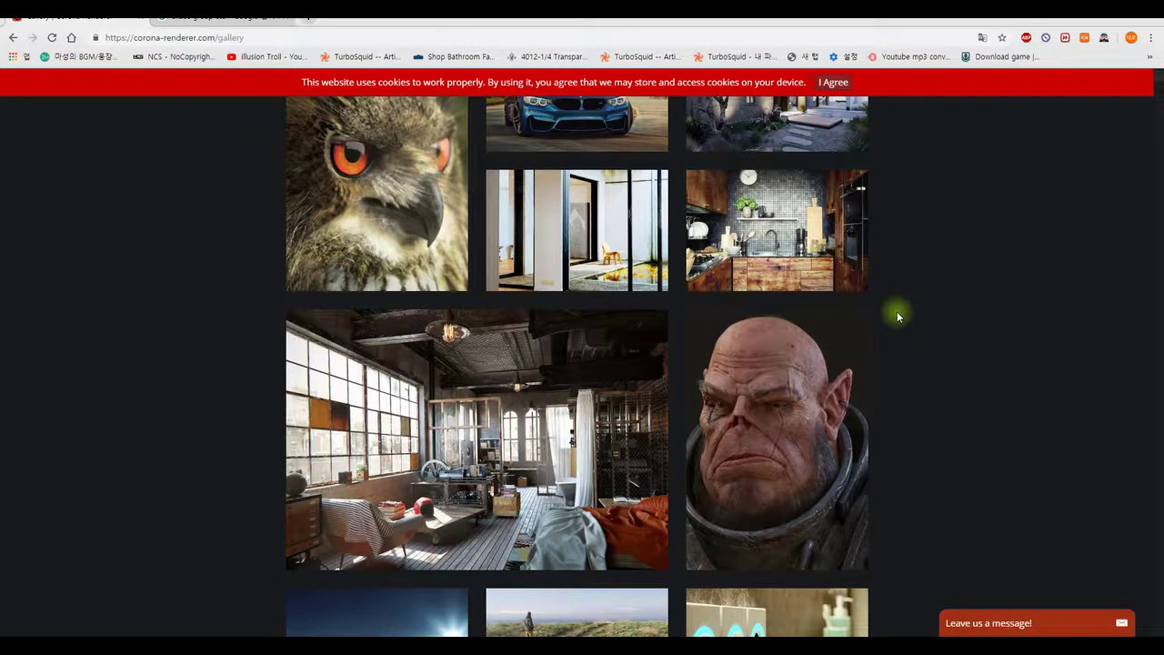
scroll(896, 315, "down", 3)
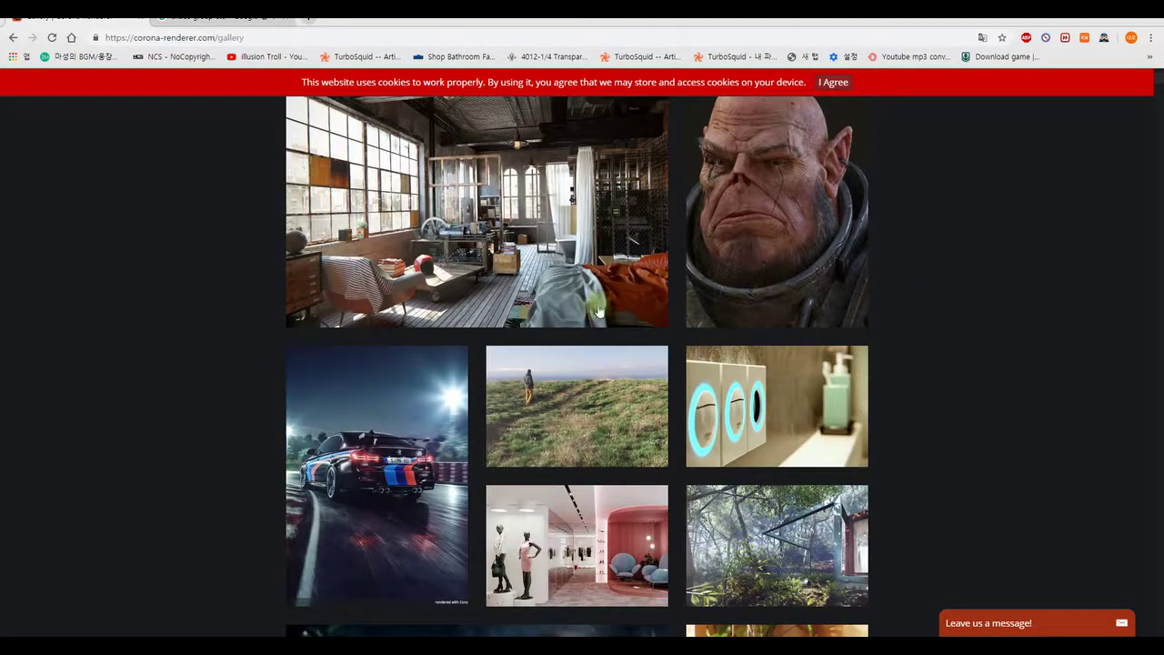
scroll(512, 364, "down", 3)
scroll(512, 364, "down", 3)
scroll(512, 364, "down", 2)
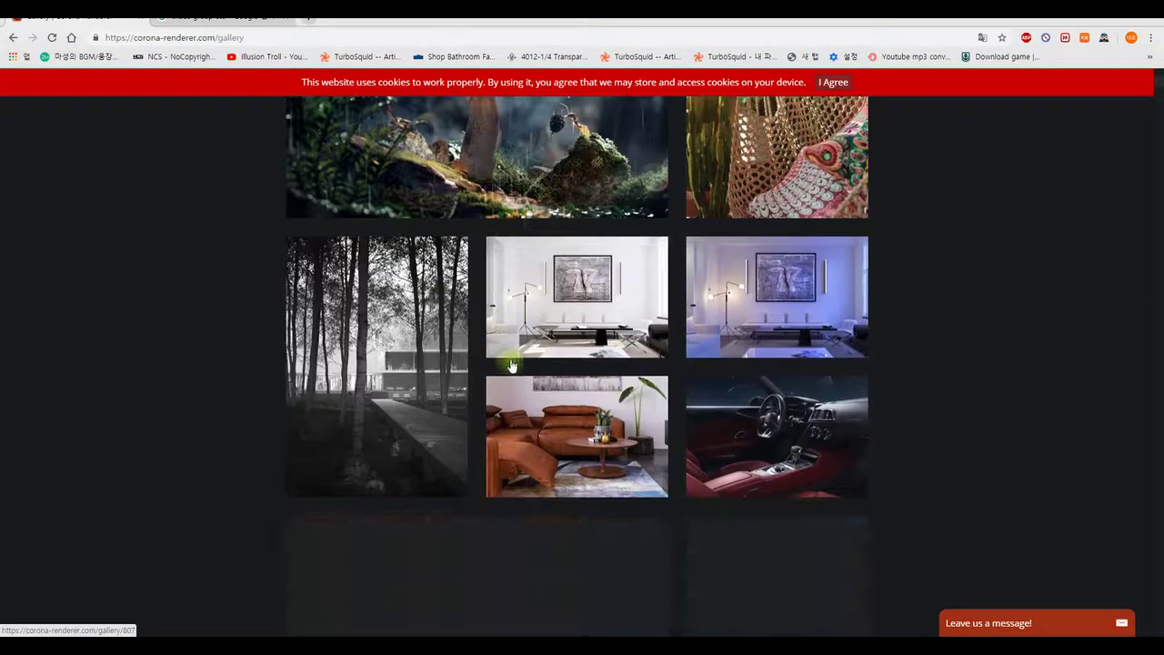
scroll(586, 371, "down", 3)
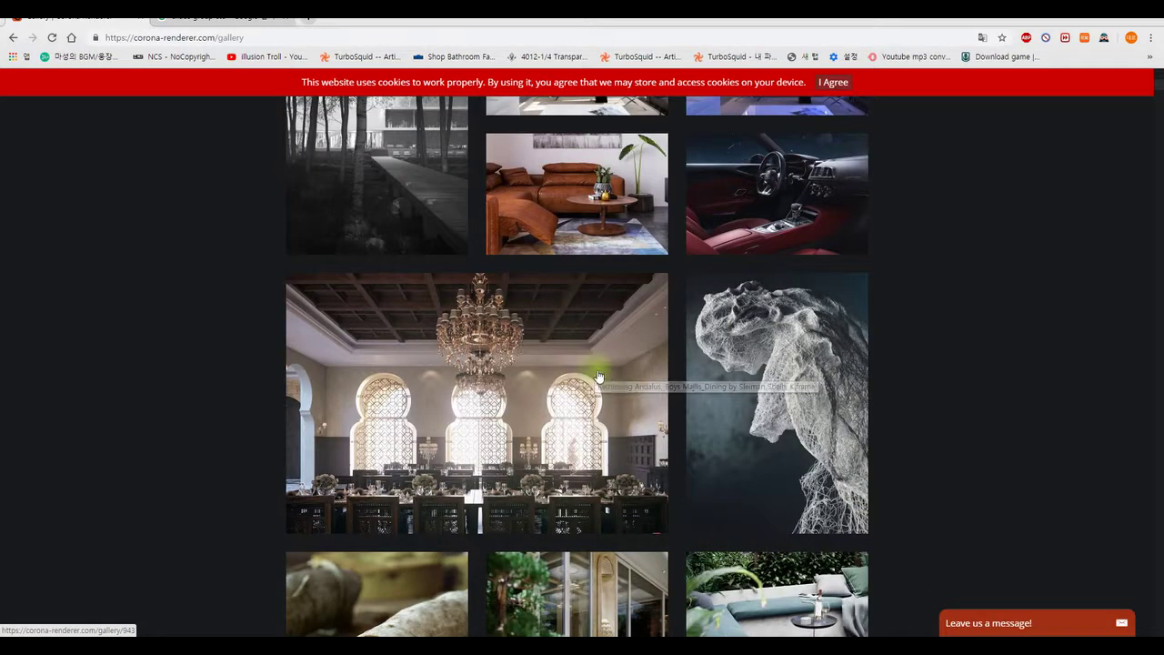
scroll(595, 371, "up", 3)
scroll(600, 374, "up", 3)
scroll(637, 382, "up", 3)
scroll(653, 391, "up", 2)
scroll(653, 391, "up", 4)
scroll(652, 388, "up", 1)
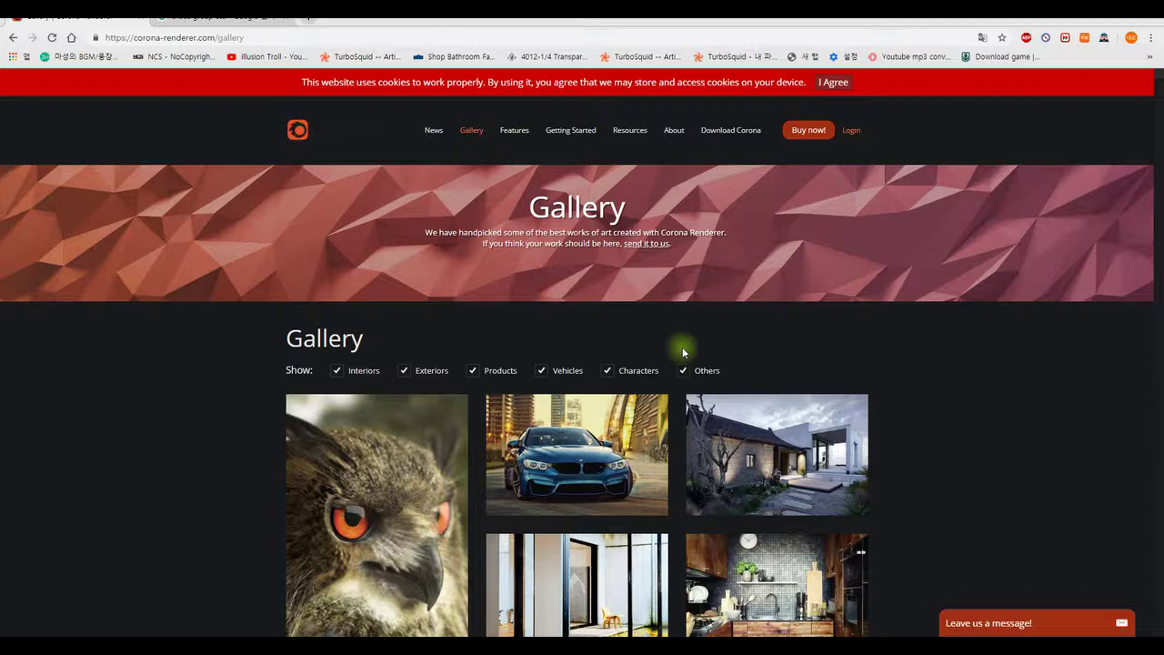
Show the Features page with the 3ds Max and Cinema 4D feature lists.
left_click(515, 132)
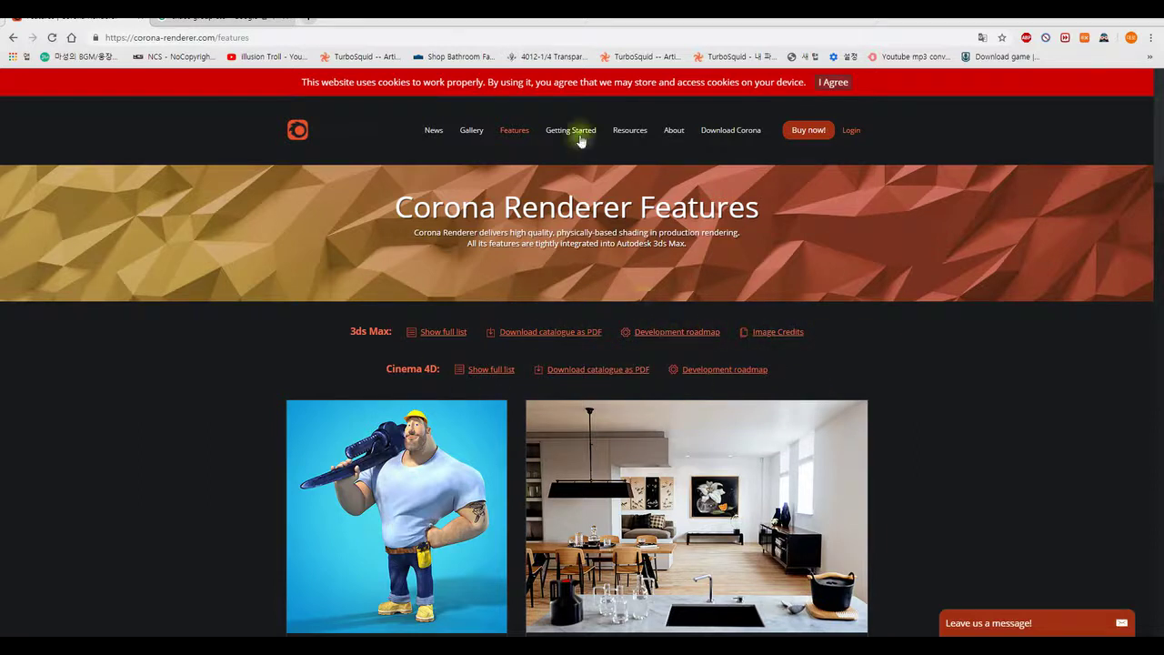
Open Resources and scroll through the forum, official channels and community groups.
left_click(629, 130)
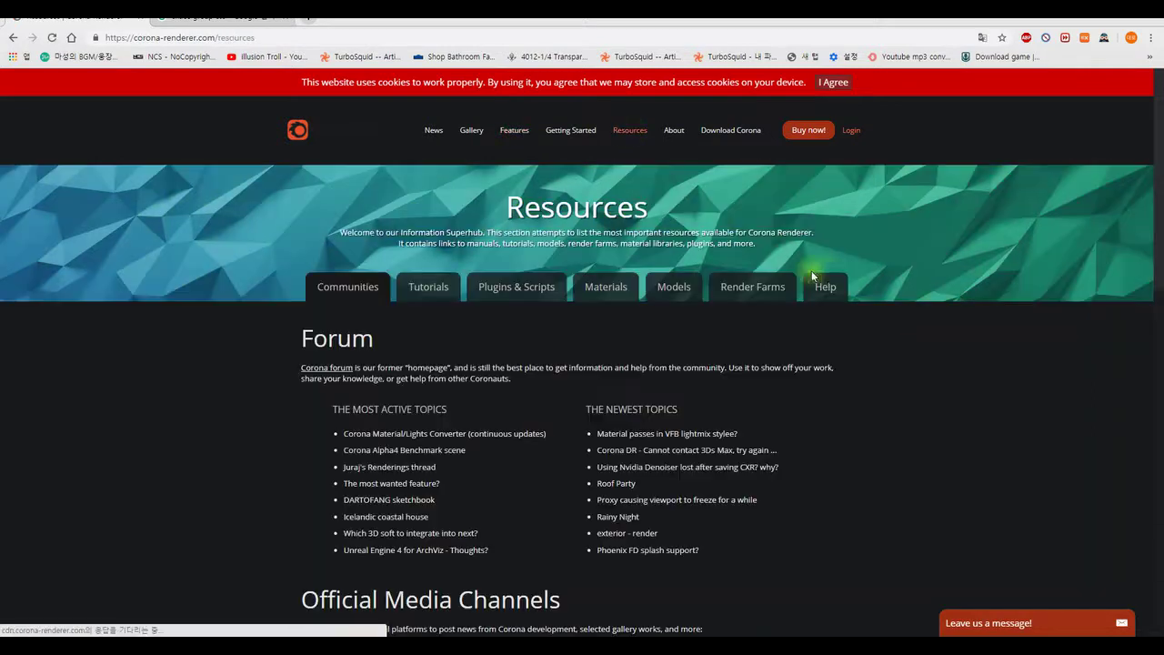
scroll(884, 345, "down", 3)
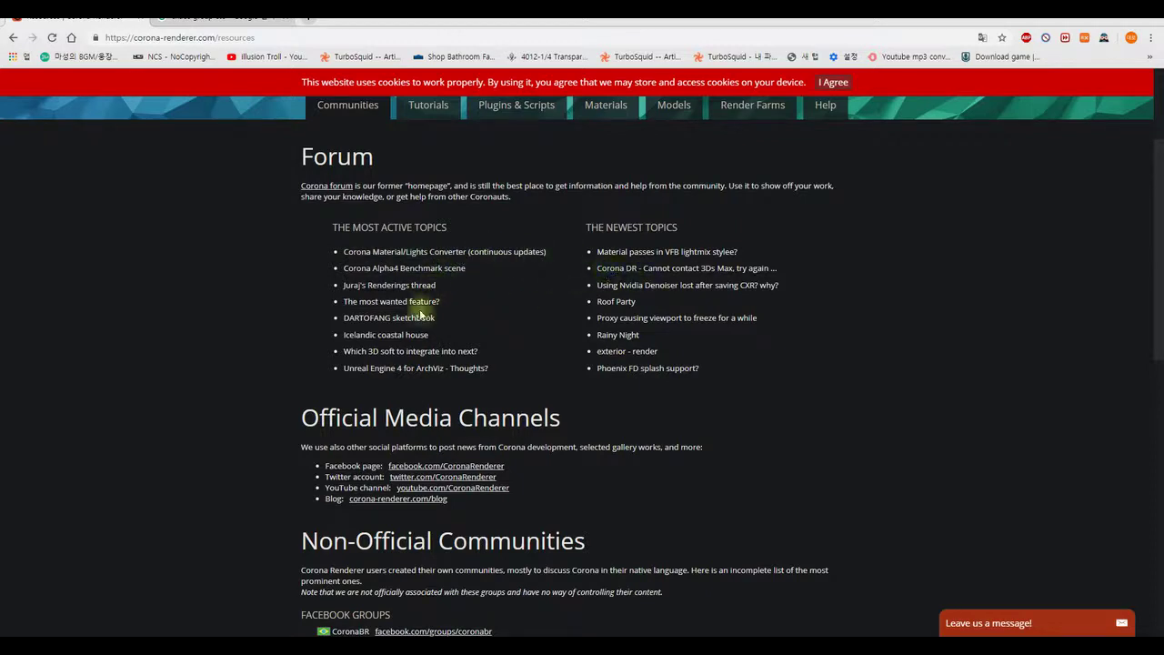
scroll(518, 434, "down", 5)
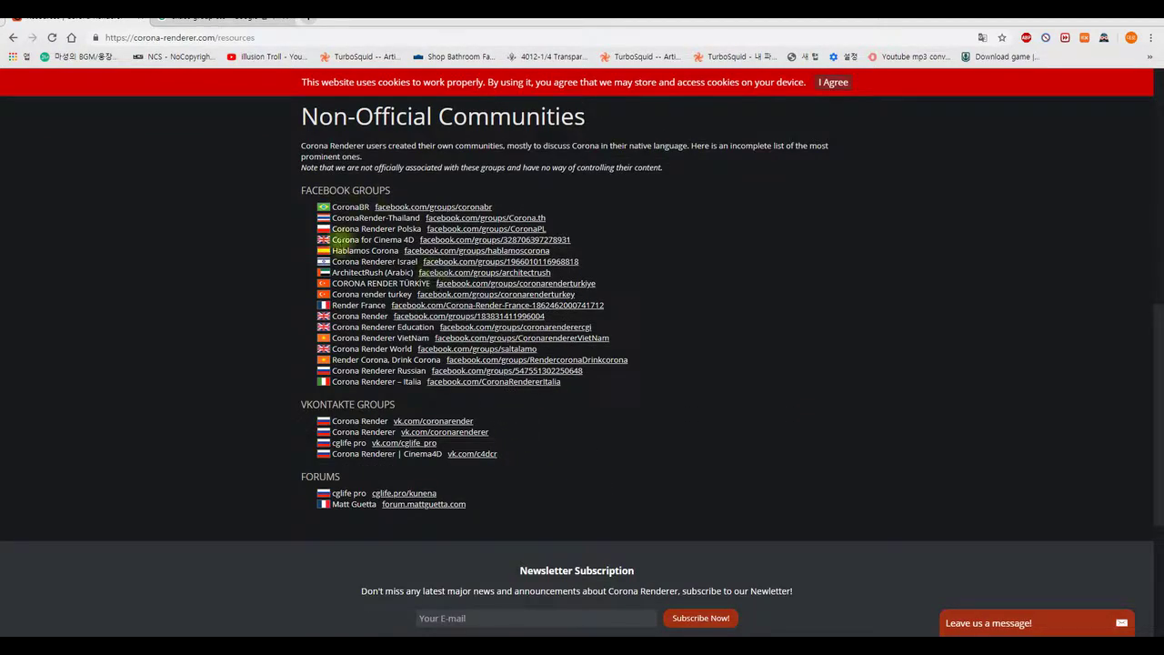
scroll(533, 443, "up", 4)
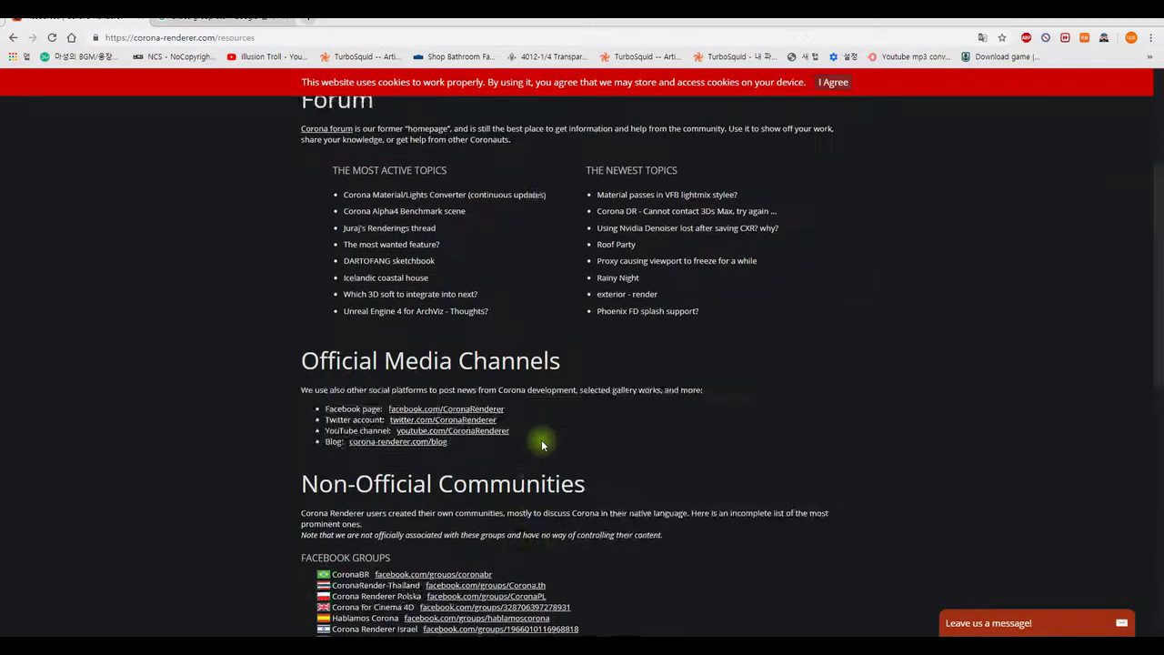
scroll(539, 441, "up", 3)
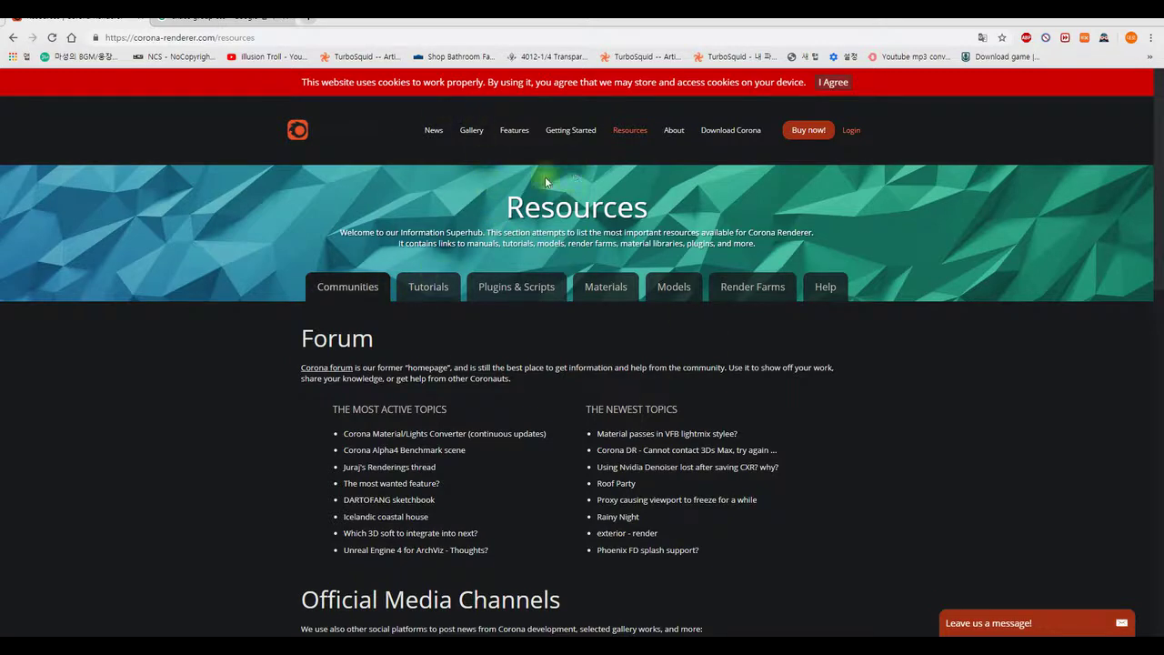
left_click(424, 286)
scroll(910, 405, "down", 2)
scroll(823, 365, "down", 2)
scroll(823, 366, "down", 3)
scroll(823, 365, "down", 1)
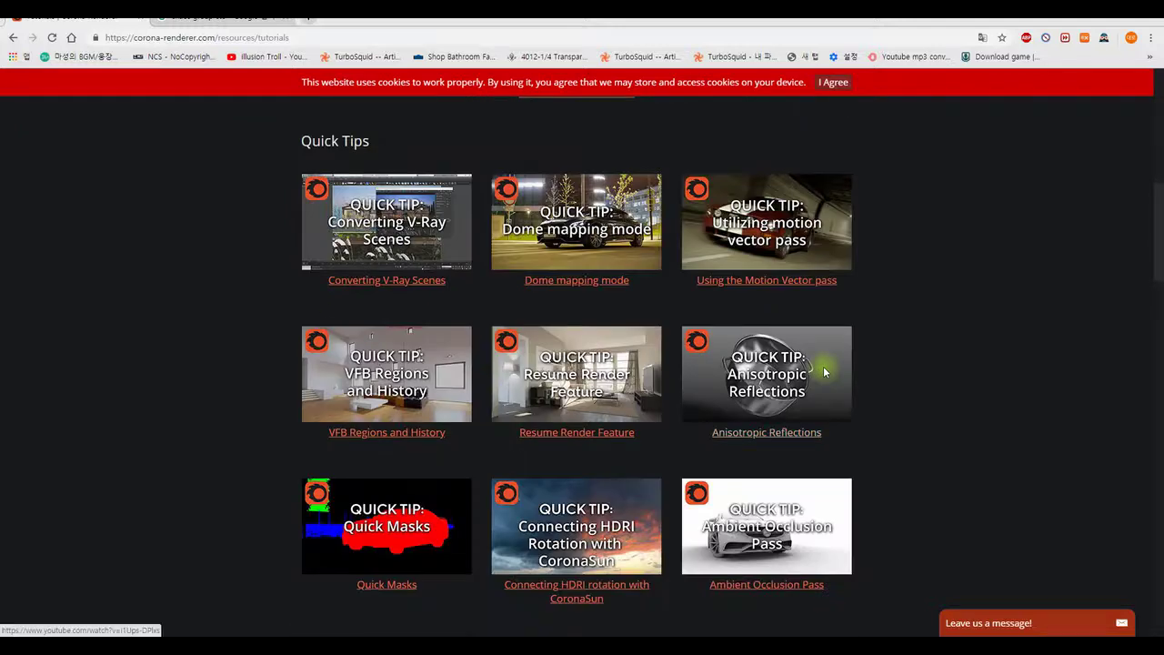
scroll(885, 391, "down", 2)
scroll(885, 391, "down", 3)
scroll(885, 391, "down", 2)
scroll(885, 391, "down", 4)
scroll(885, 391, "down", 1)
scroll(885, 391, "down", 2)
scroll(885, 391, "down", 1)
scroll(885, 391, "down", 1)
scroll(885, 391, "down", 3)
scroll(886, 395, "down", 3)
scroll(886, 395, "up", 3)
scroll(886, 395, "up", 4)
scroll(885, 394, "up", 9)
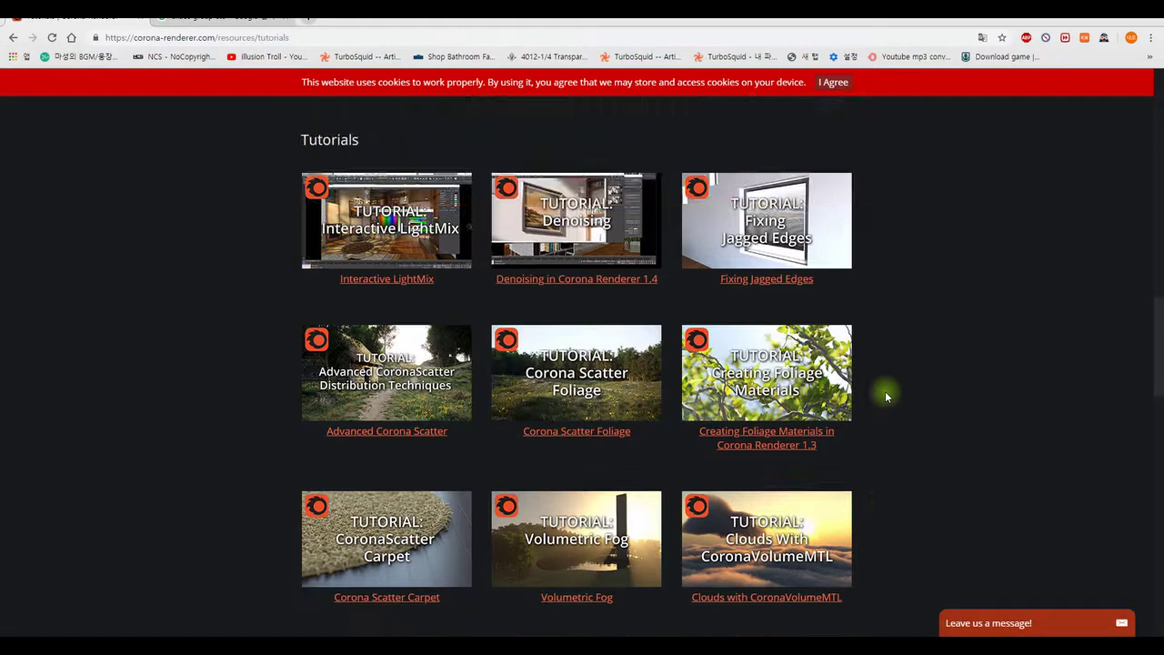
scroll(885, 394, "up", 3)
scroll(885, 395, "up", 3)
scroll(885, 392, "up", 4)
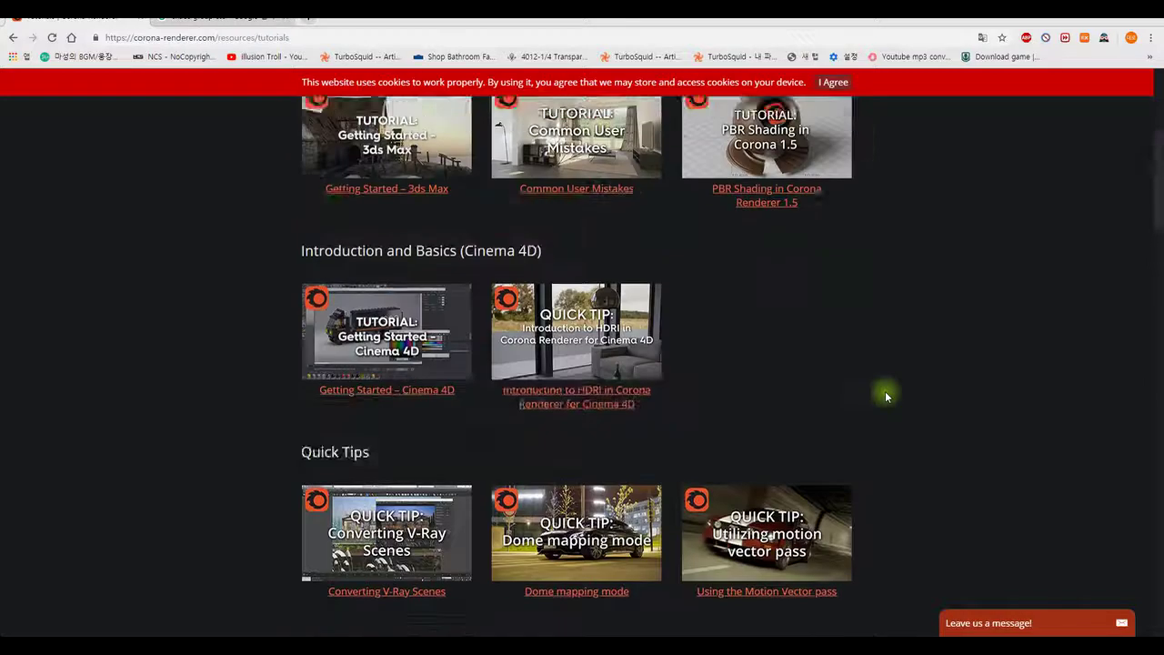
scroll(885, 393, "up", 2)
scroll(884, 393, "up", 1)
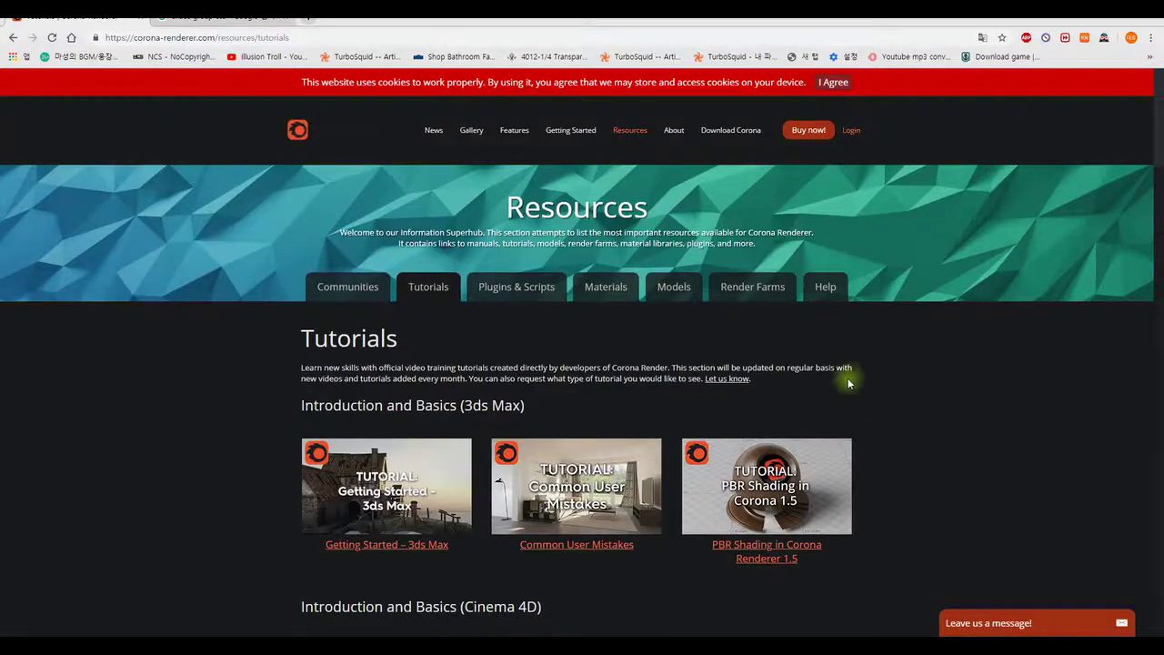
Open the Plugins & Scripts resources and scroll through the plugin and script tables.
left_click(545, 289)
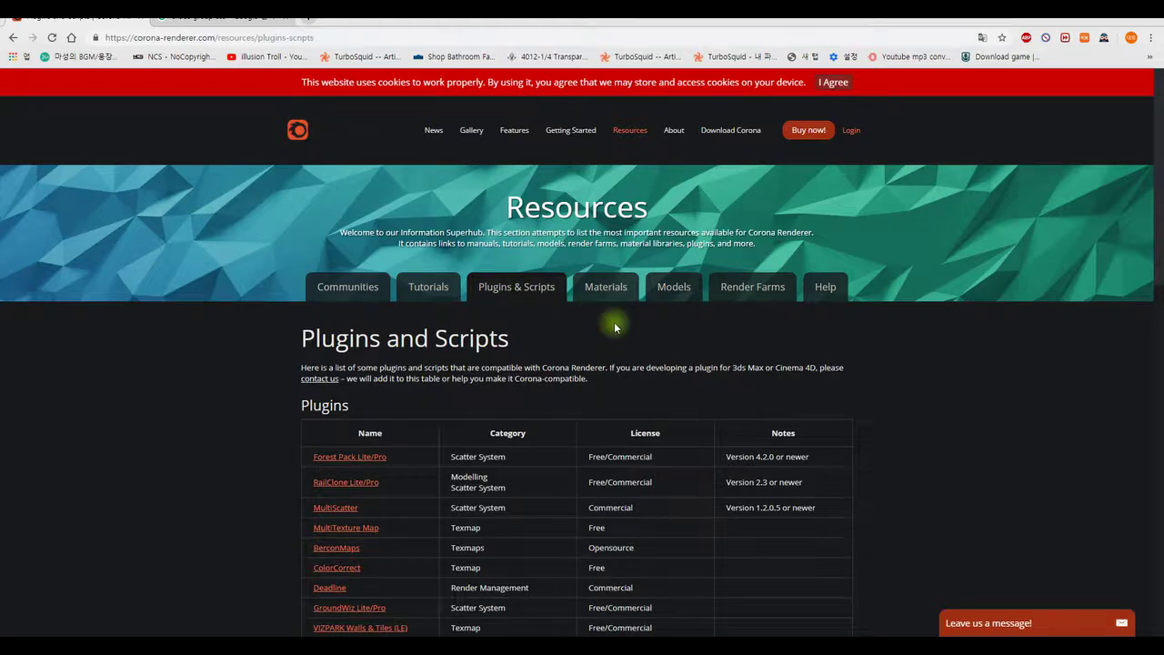
scroll(613, 322, "down", 1)
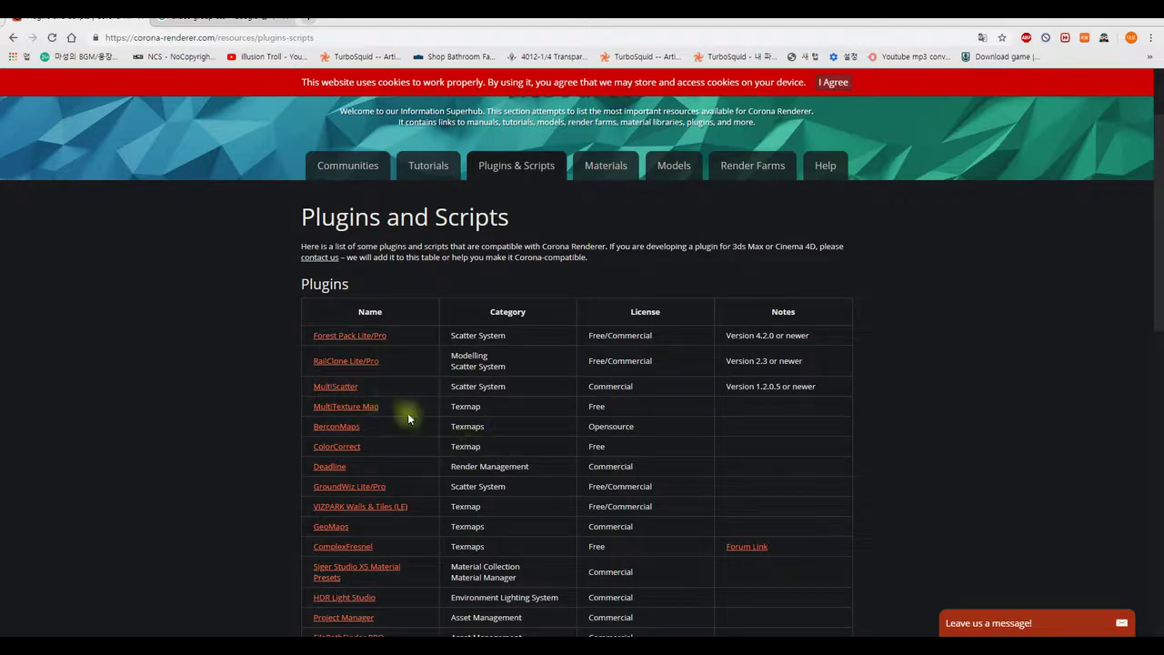
left_click(337, 406)
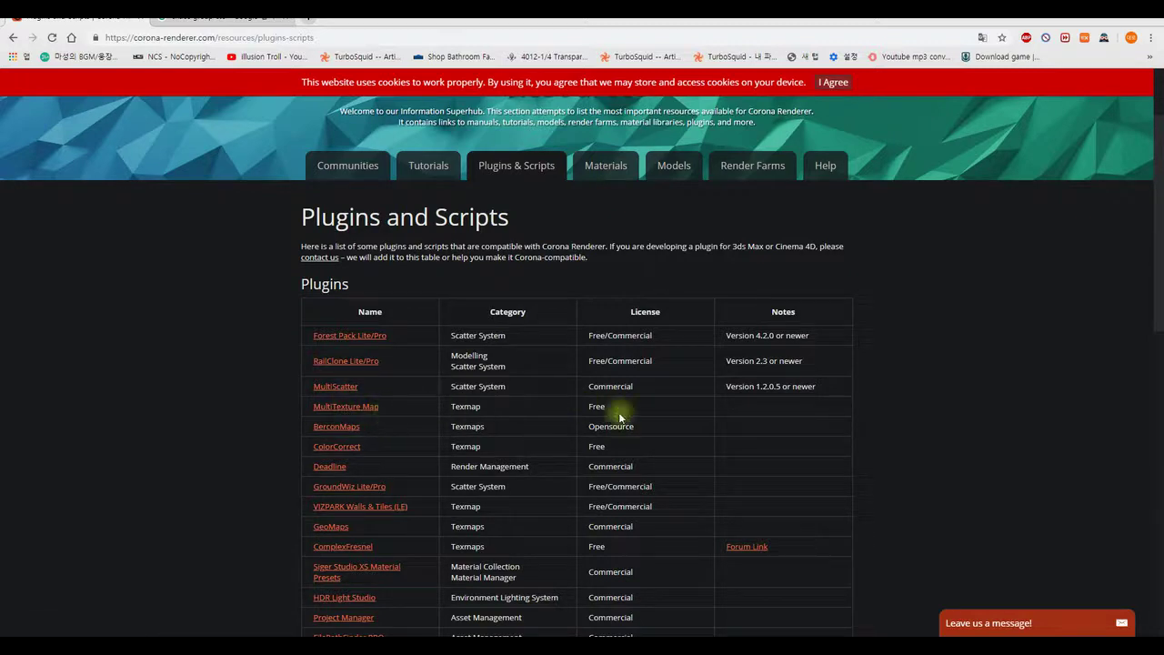
scroll(582, 396, "down", 2)
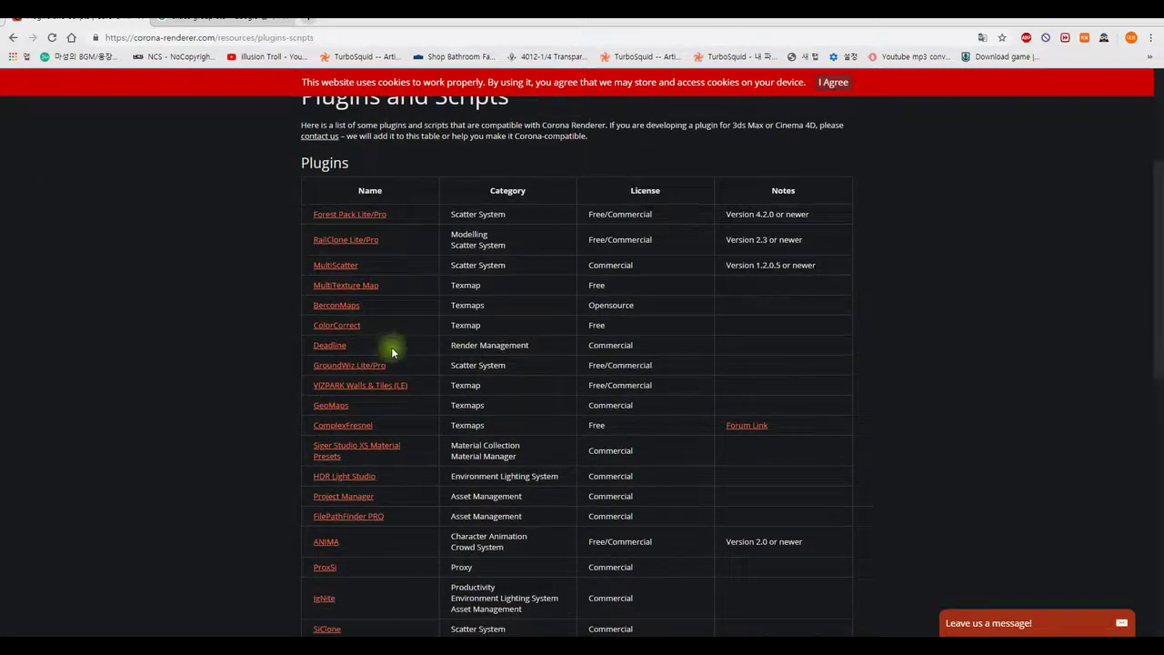
scroll(391, 350, "down", 1)
scroll(358, 477, "down", 2)
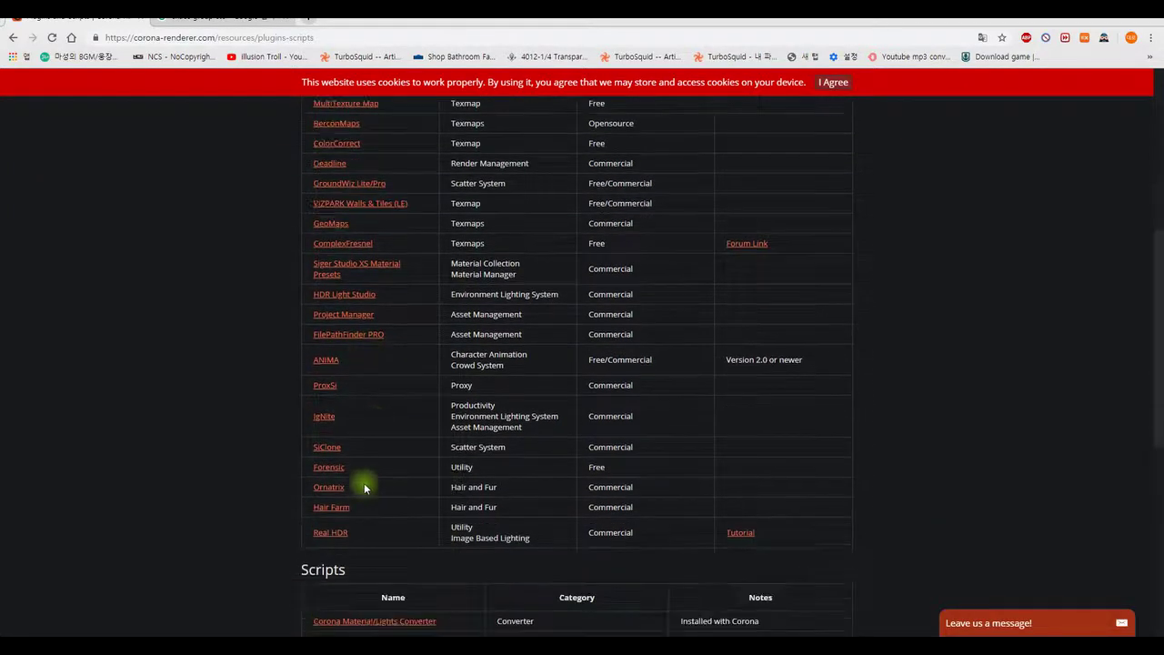
scroll(400, 487, "down", 1)
scroll(388, 482, "down", 1)
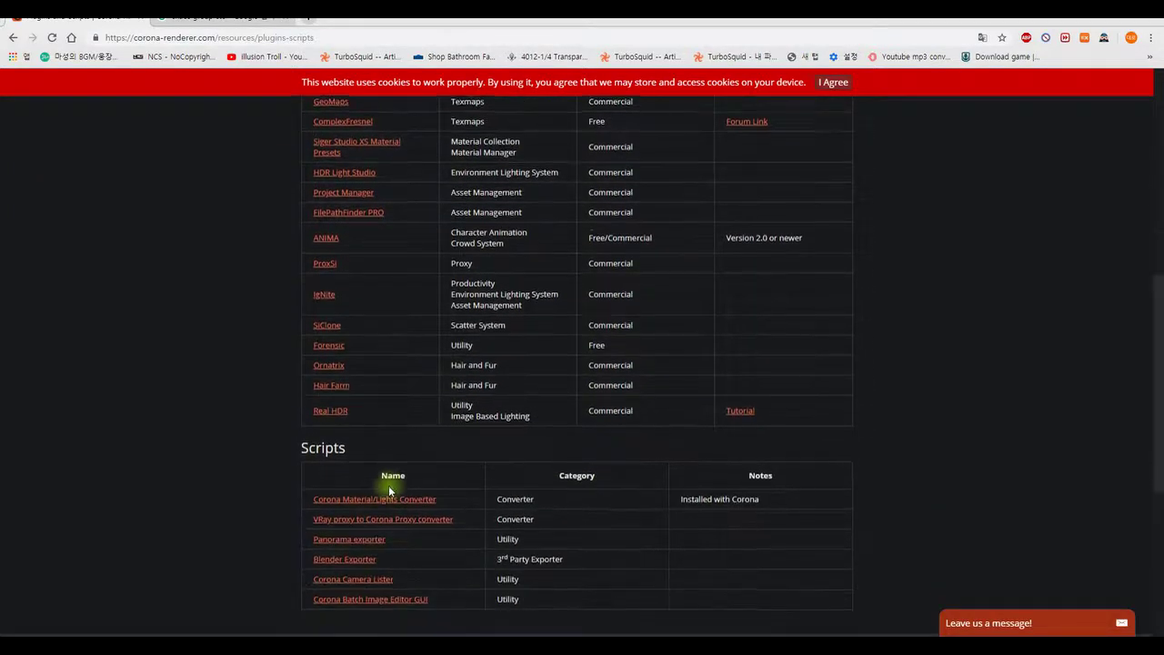
scroll(400, 436, "down", 2)
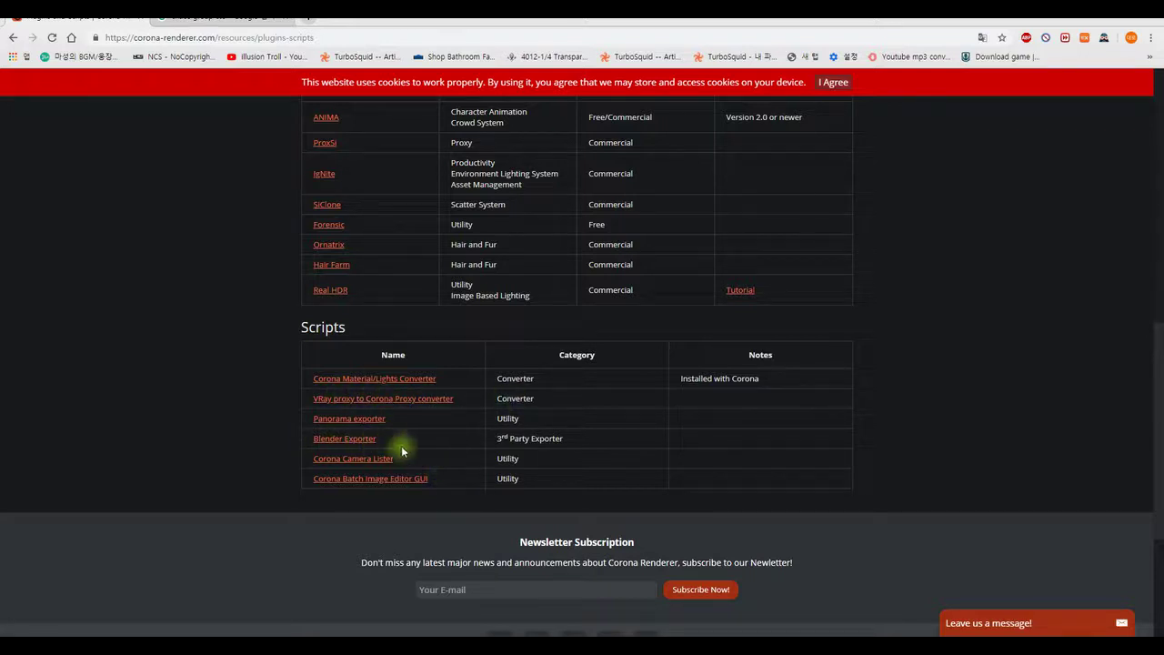
scroll(525, 523, "up", 2)
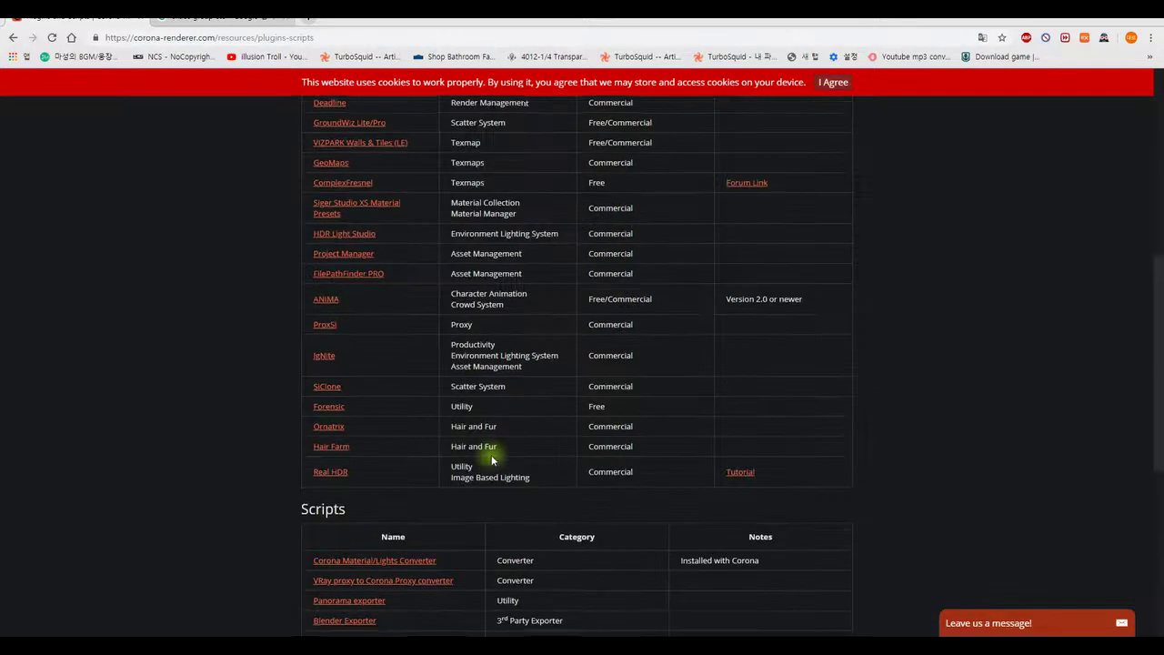
scroll(491, 456, "up", 3)
scroll(519, 509, "up", 2)
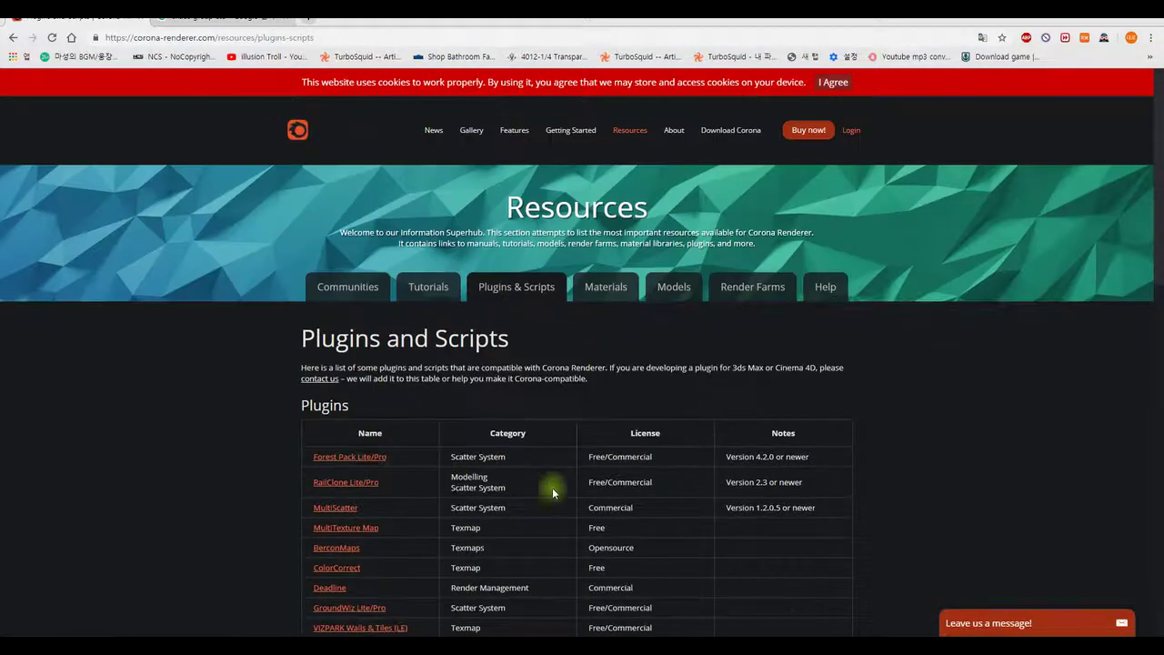
scroll(531, 496, "down", 3)
scroll(533, 491, "down", 3)
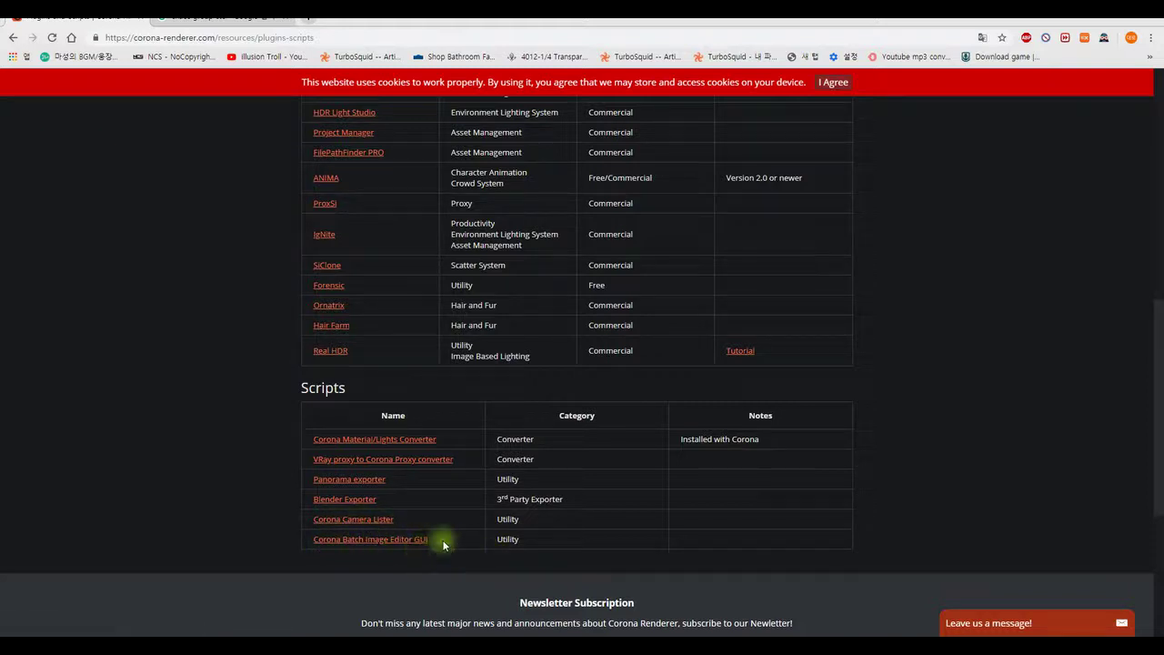
scroll(491, 529, "up", 3)
scroll(486, 527, "up", 10)
Open the Materials resources and scroll through the listed material sets.
scroll(544, 271, "up", 1)
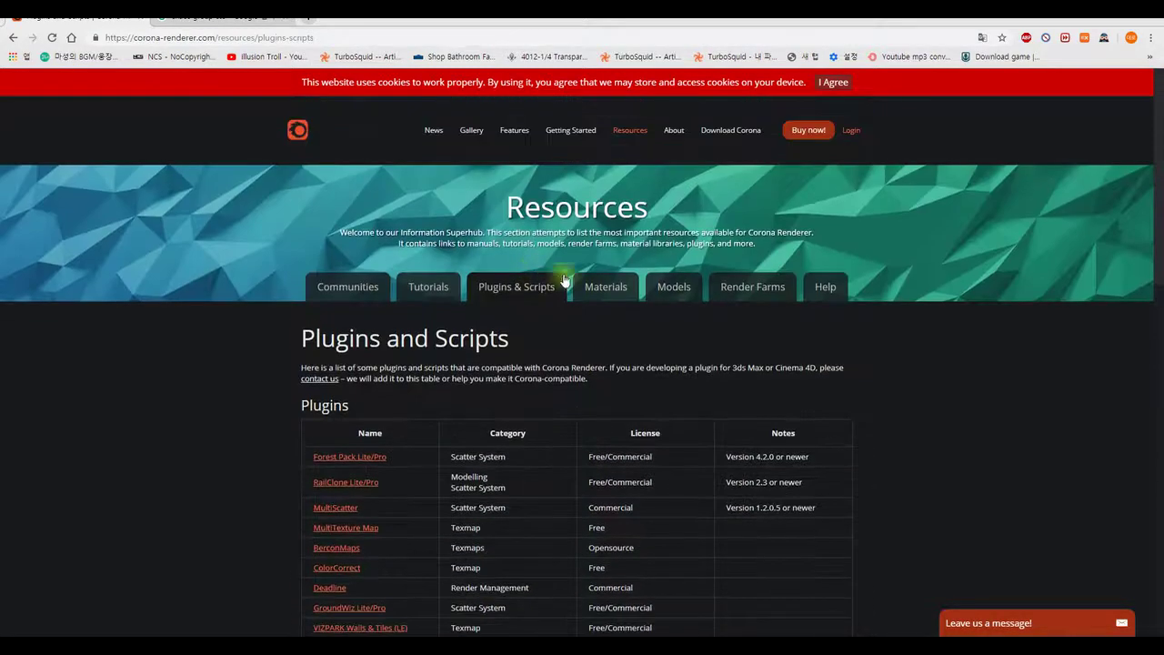
left_click(605, 287)
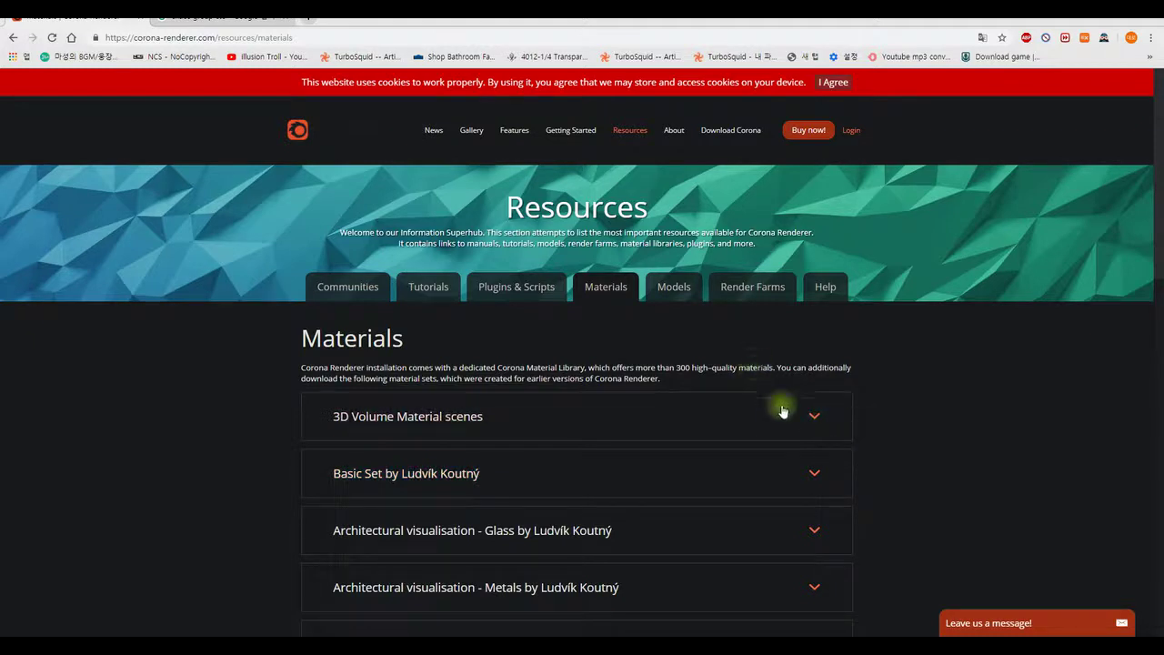
scroll(698, 433, "down", 2)
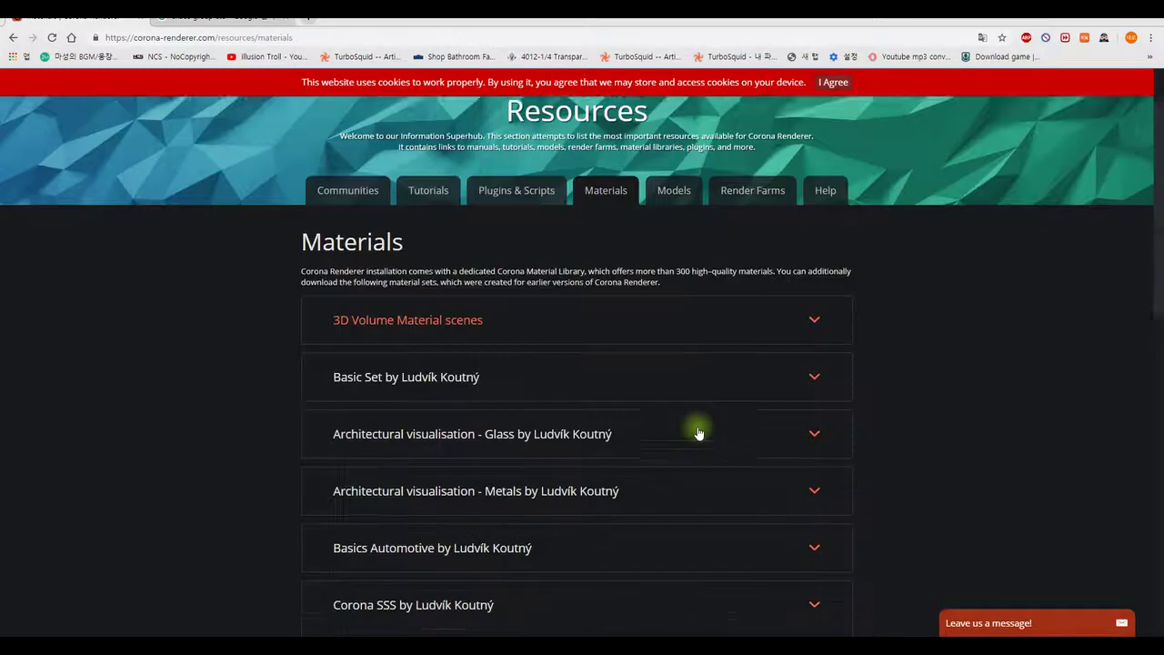
scroll(484, 382, "down", 2)
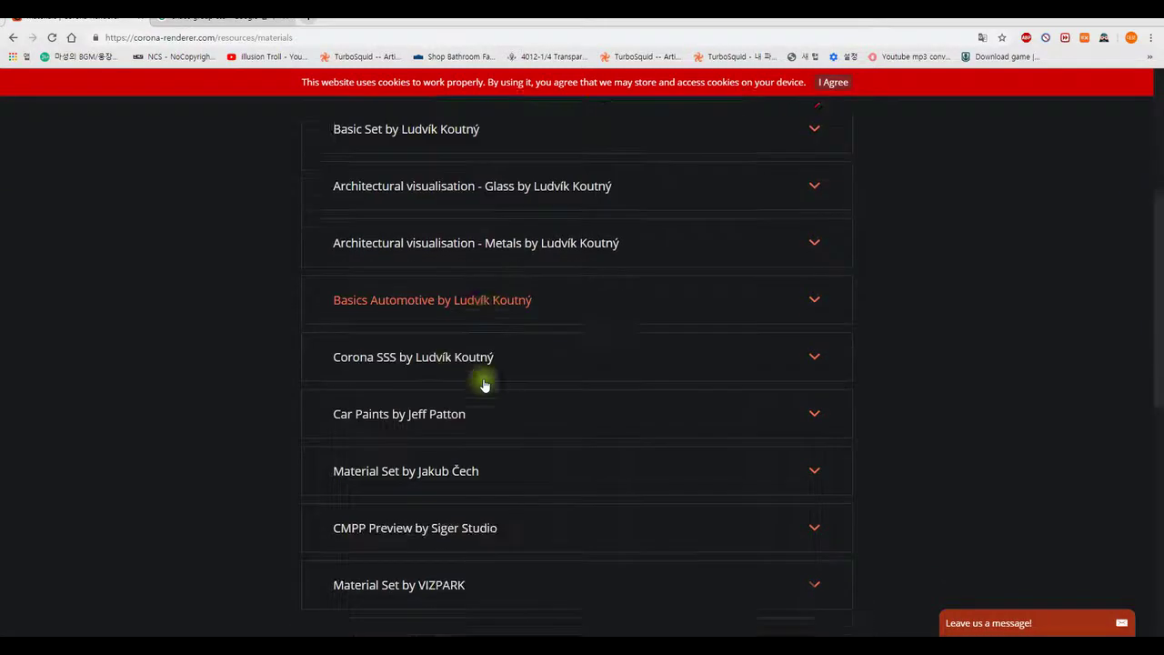
scroll(480, 384, "down", 3)
scroll(501, 337, "up", 3)
scroll(501, 364, "up", 2)
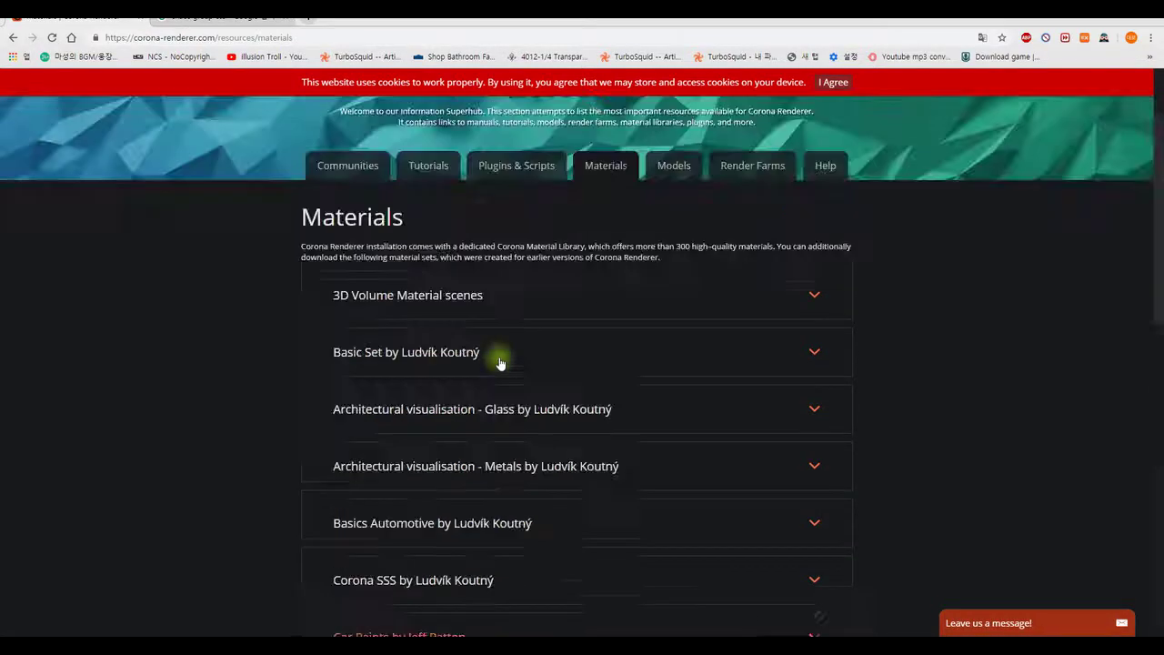
Expand the 3D Volume Material scenes, Basic Set and Architectural visualisation - Glass sets.
left_click(442, 296)
scroll(509, 330, "down", 1)
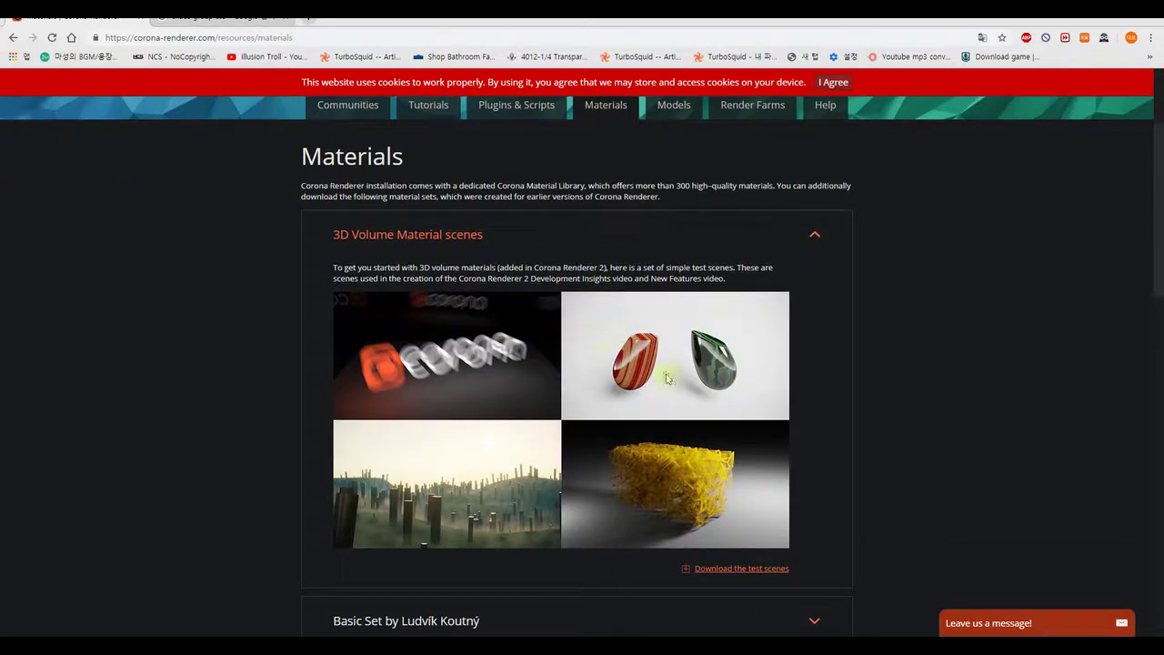
scroll(496, 464, "down", 3)
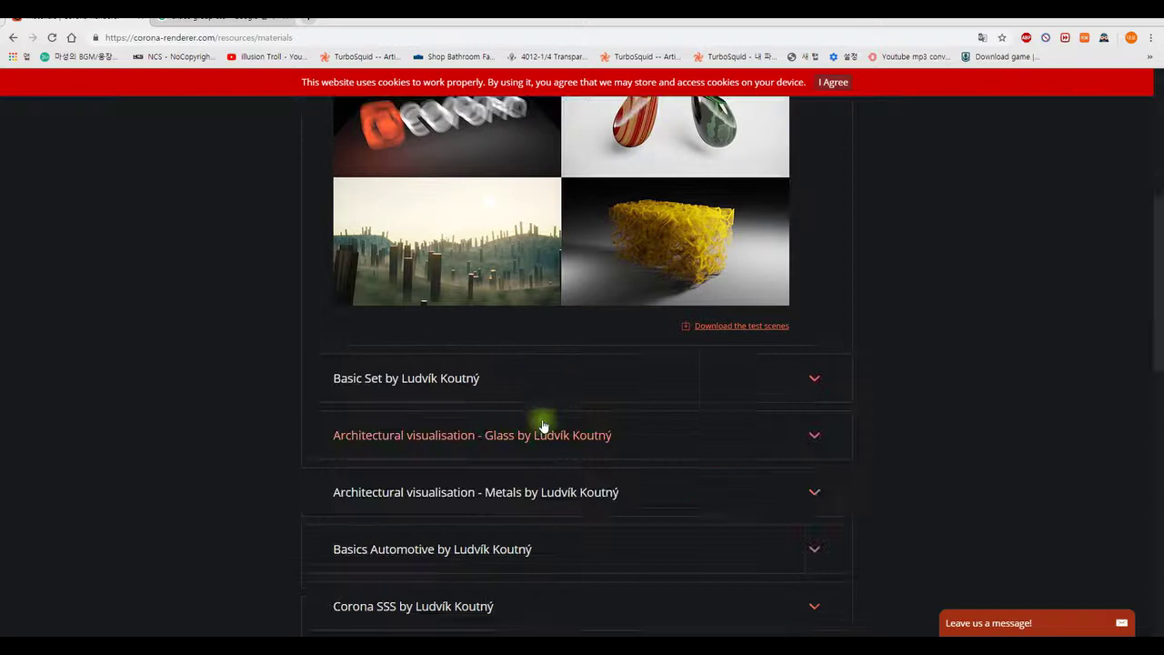
left_click(423, 378)
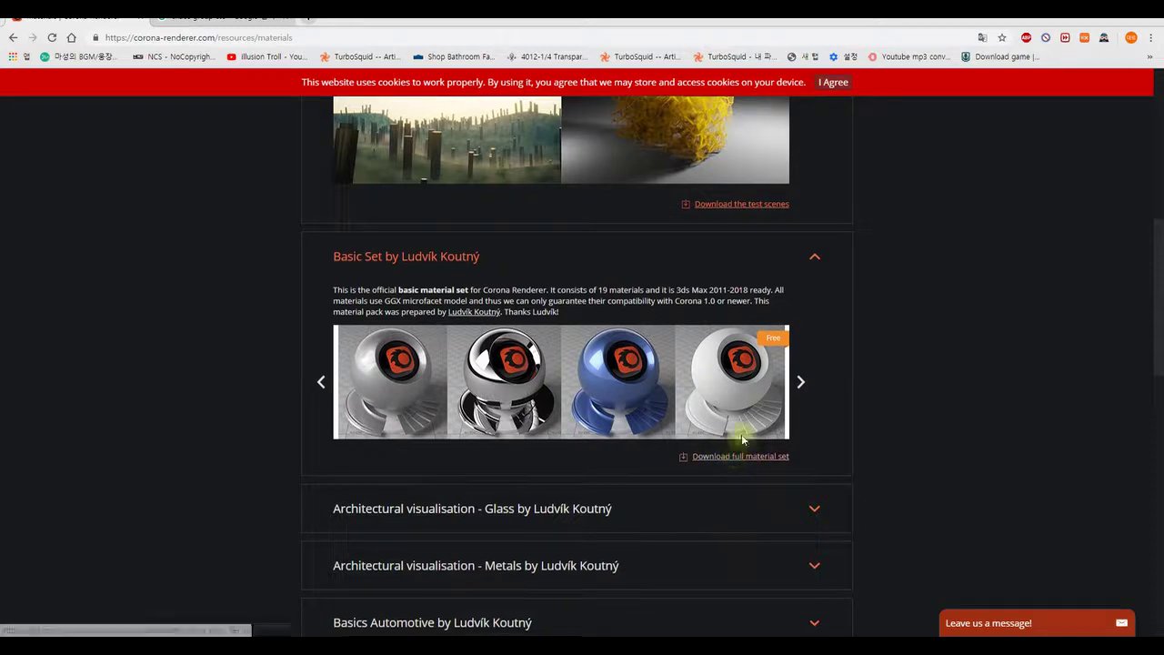
scroll(719, 427, "down", 2)
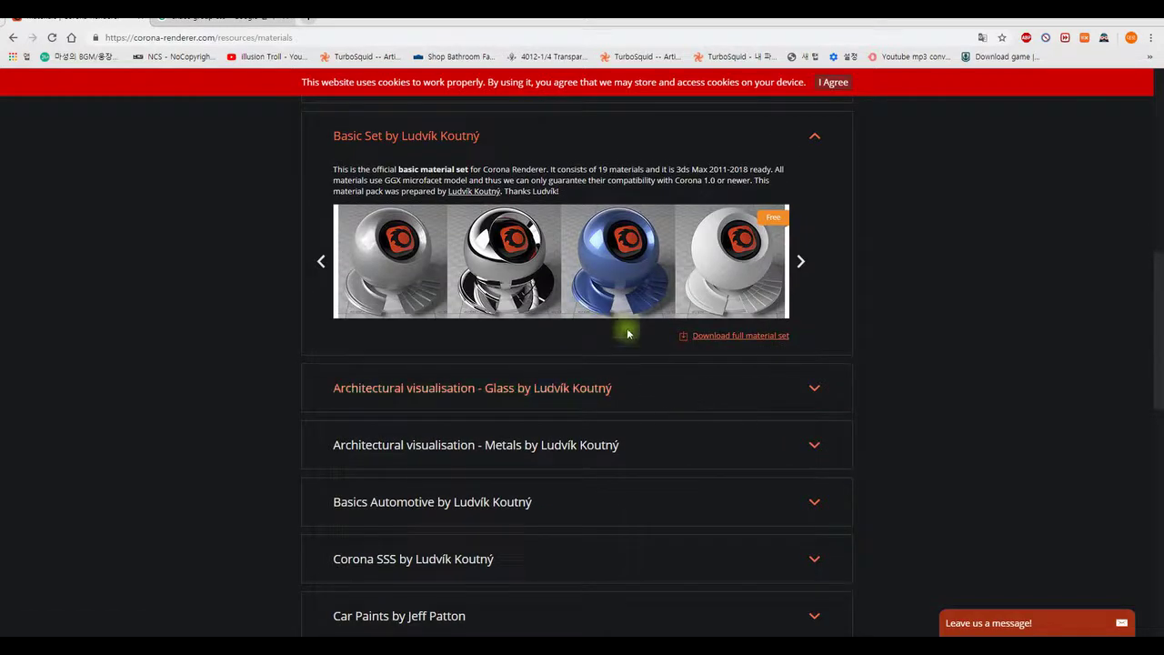
scroll(622, 400, "up", 1)
scroll(627, 409, "up", 2)
scroll(632, 428, "up", 3)
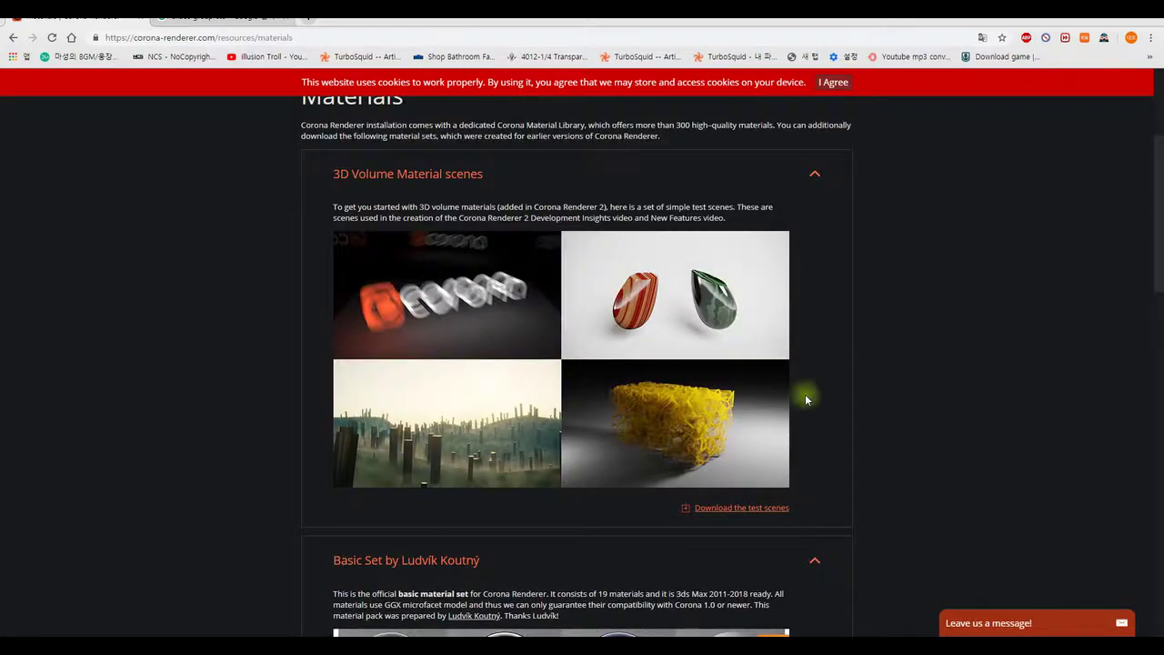
scroll(634, 445, "down", 3)
scroll(628, 450, "down", 1)
scroll(564, 418, "down", 1)
left_click(498, 388)
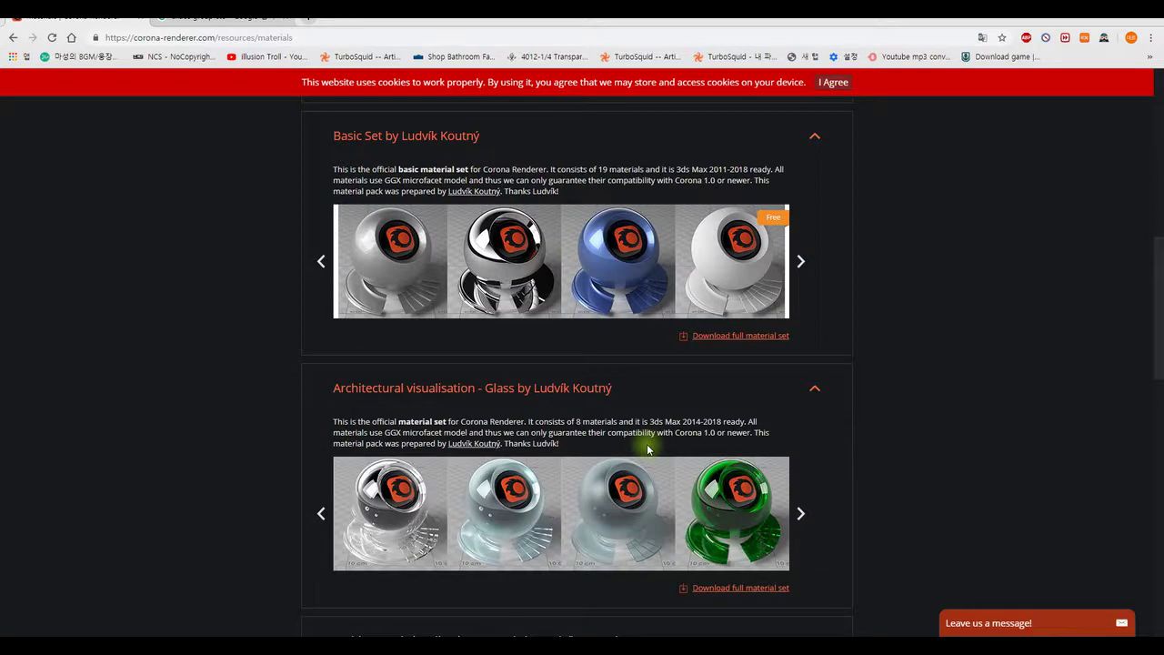
scroll(643, 447, "down", 2)
scroll(673, 382, "down", 1)
scroll(532, 369, "up", 1)
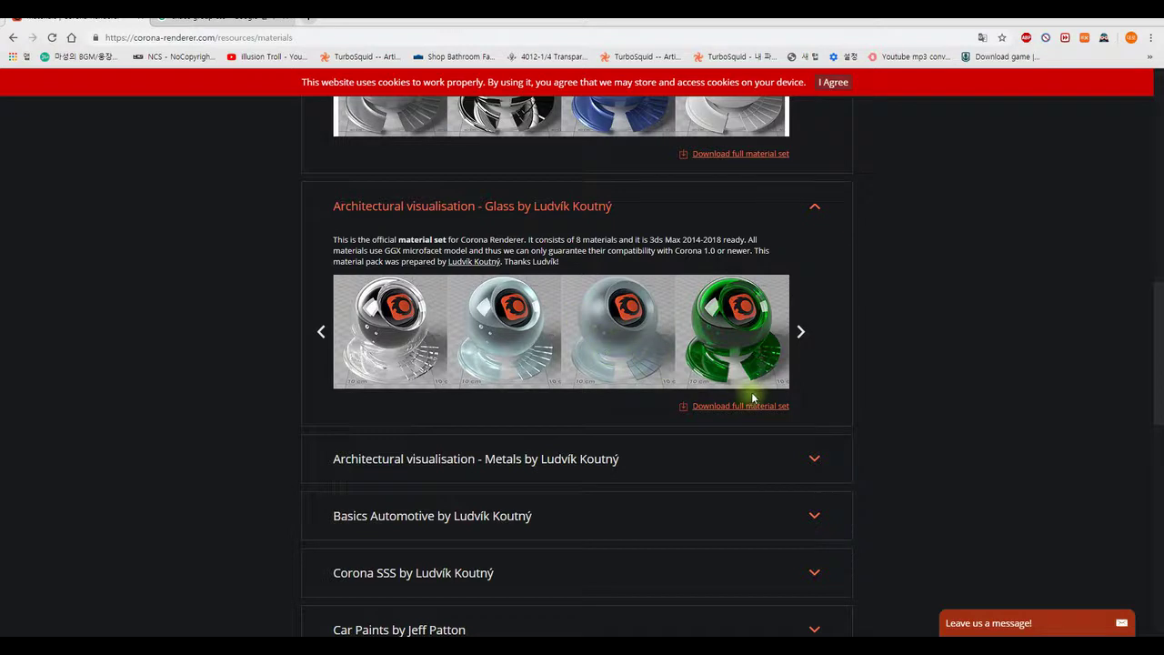
scroll(582, 414, "up", 2)
scroll(660, 353, "up", 7)
scroll(660, 355, "up", 1)
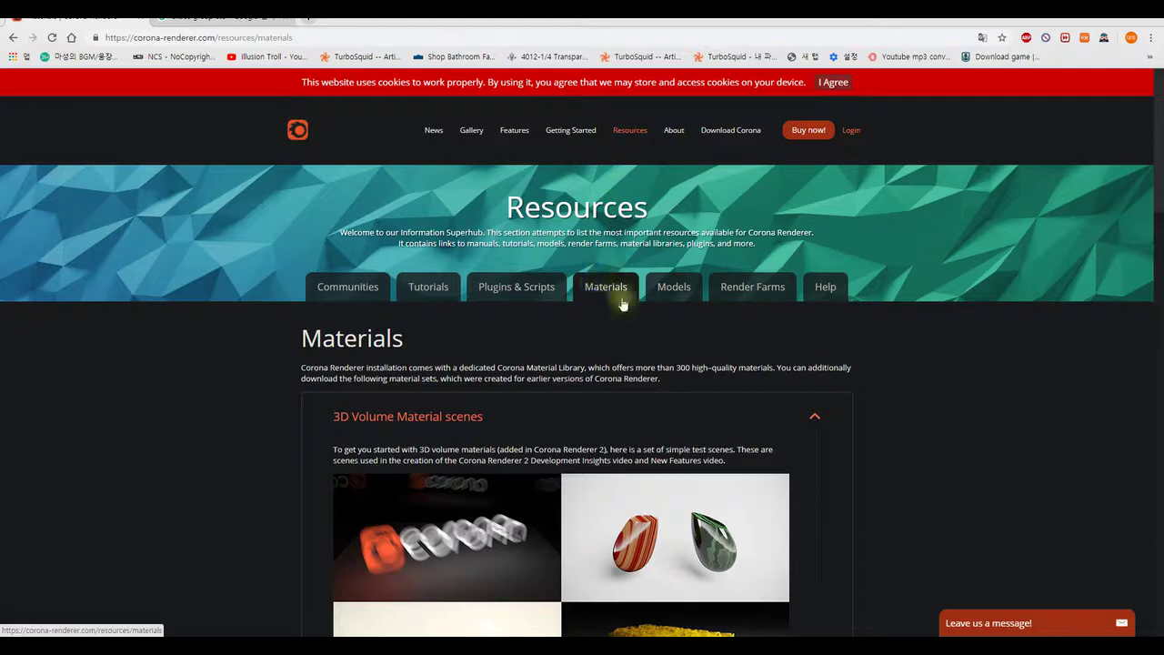
Expand the Metals, Basics Automotive, Corona SSS and Car Paints material sets.
scroll(616, 385, "down", 5)
scroll(615, 384, "down", 3)
scroll(615, 388, "down", 2)
scroll(614, 388, "down", 2)
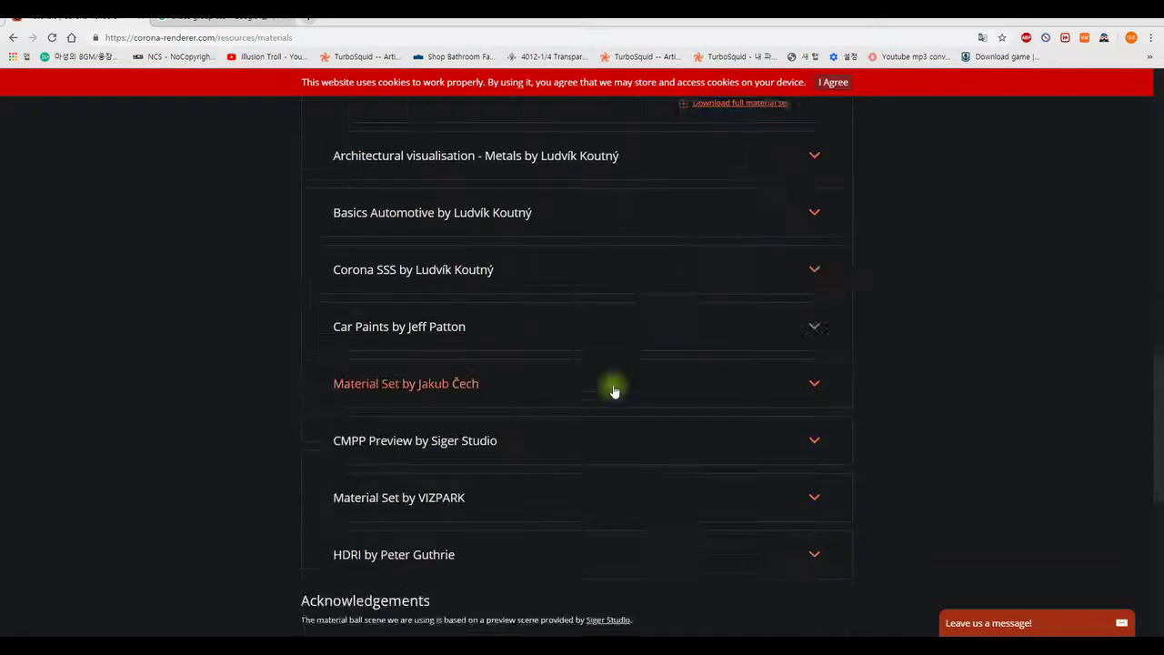
scroll(612, 384, "up", 1)
left_click(489, 277)
scroll(595, 341, "down", 2)
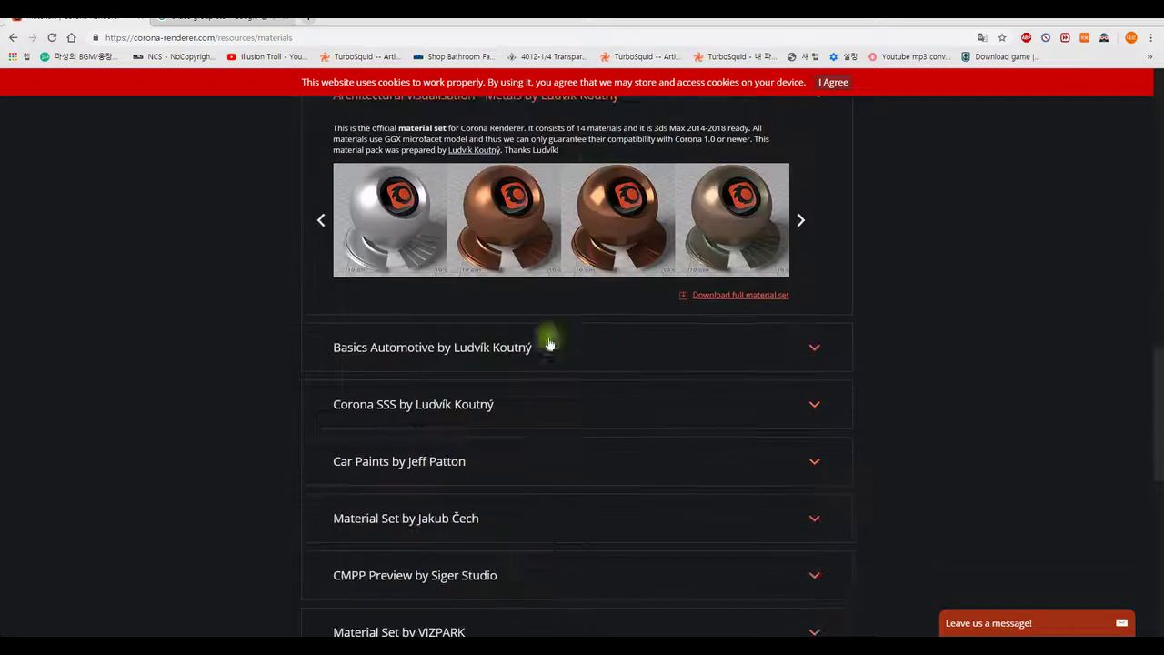
left_click(433, 355)
scroll(462, 424, "down", 2)
left_click(461, 425)
scroll(466, 424, "down", 3)
left_click(473, 424)
scroll(509, 437, "down", 1)
Expand the white marble, CMPP Preview, VIZPARK and HDRI skies sets.
scroll(539, 443, "down", 2)
left_click(503, 380)
scroll(538, 426, "down", 2)
left_click(538, 427)
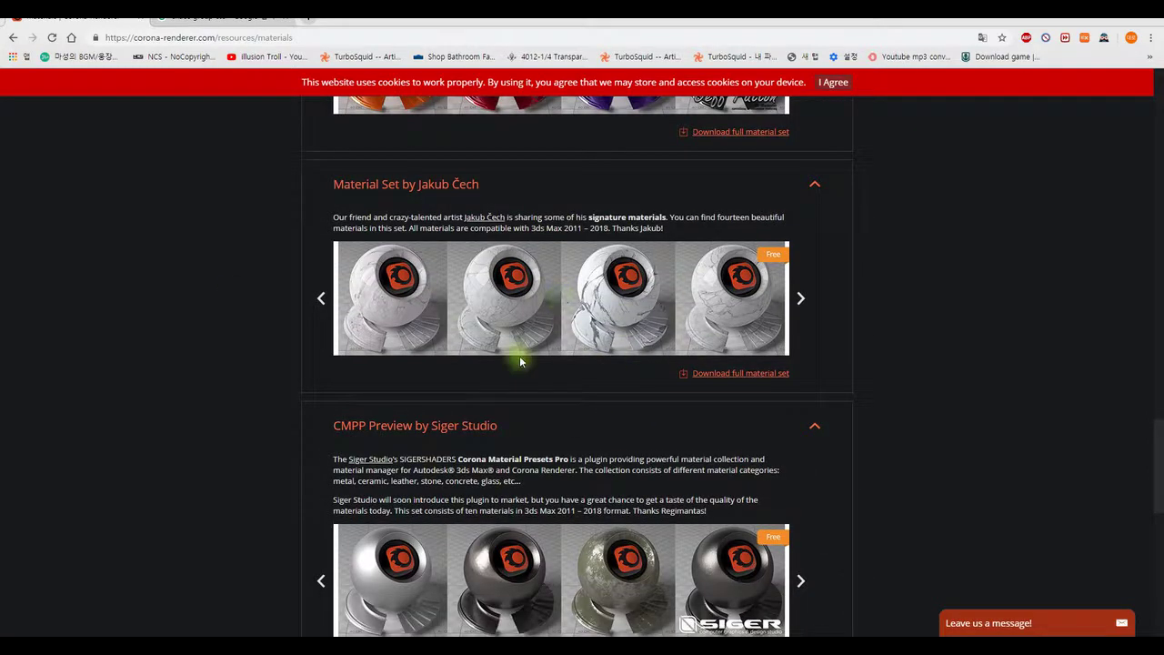
scroll(520, 362, "down", 2)
scroll(510, 373, "down", 2)
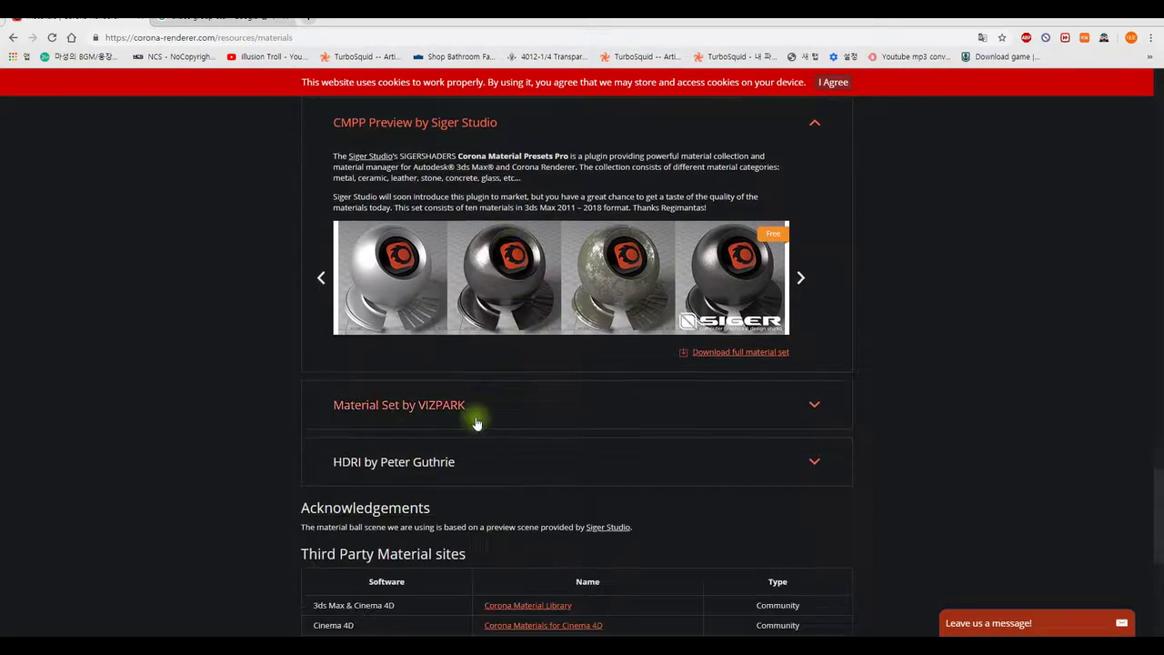
left_click(446, 406)
scroll(591, 434, "down", 2)
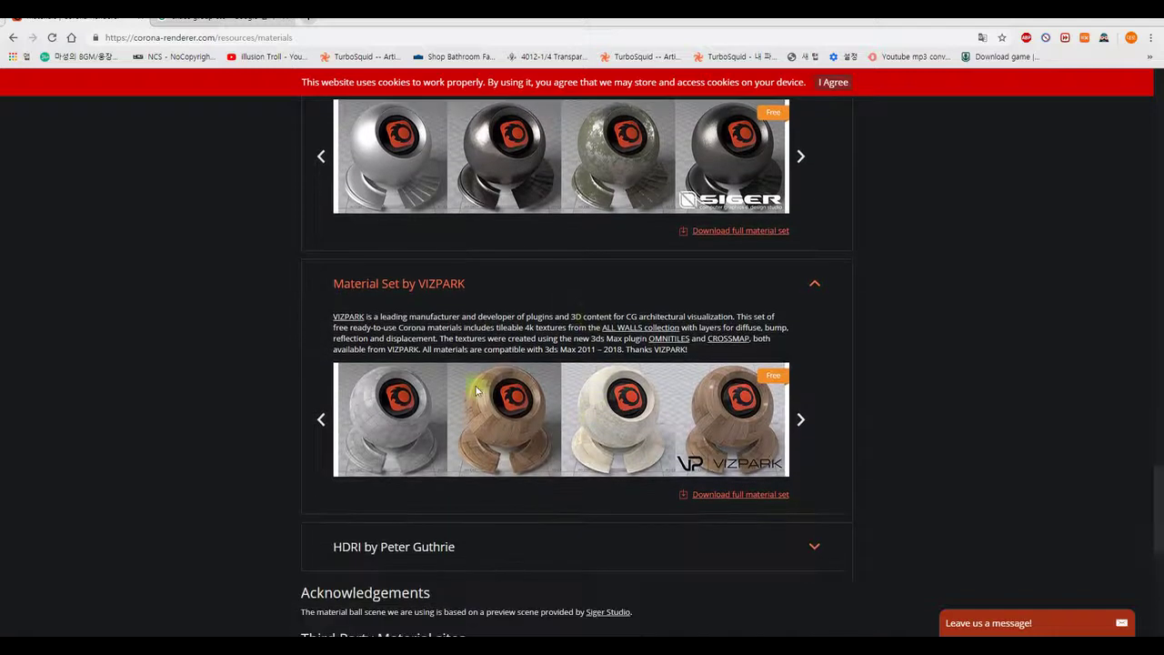
scroll(502, 419, "down", 3)
left_click(495, 314)
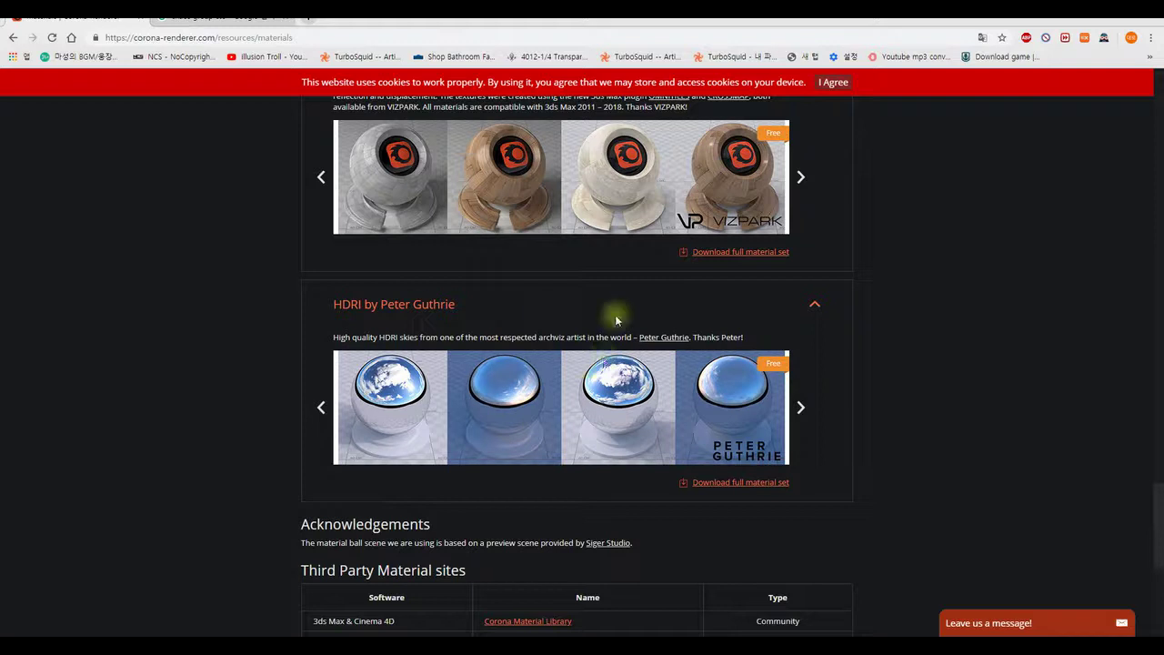
Open the Models resources list of Corona-compatible 3D model providers.
scroll(738, 381, "up", 5)
scroll(732, 368, "up", 5)
scroll(732, 368, "up", 5)
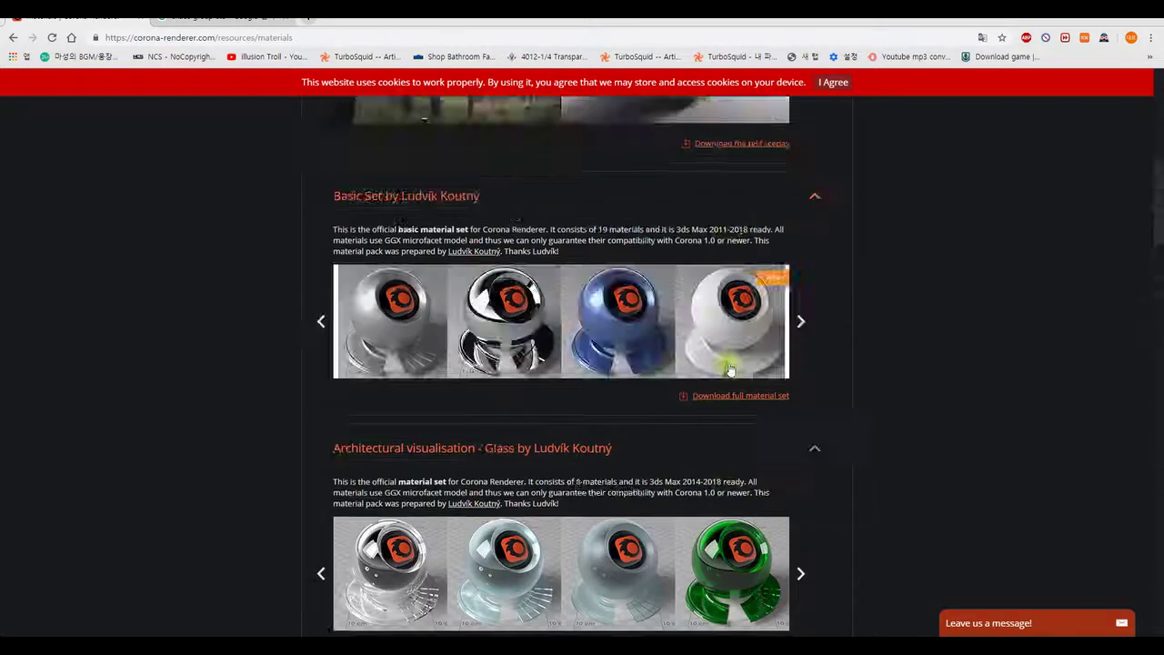
scroll(729, 368, "up", 5)
left_click(674, 286)
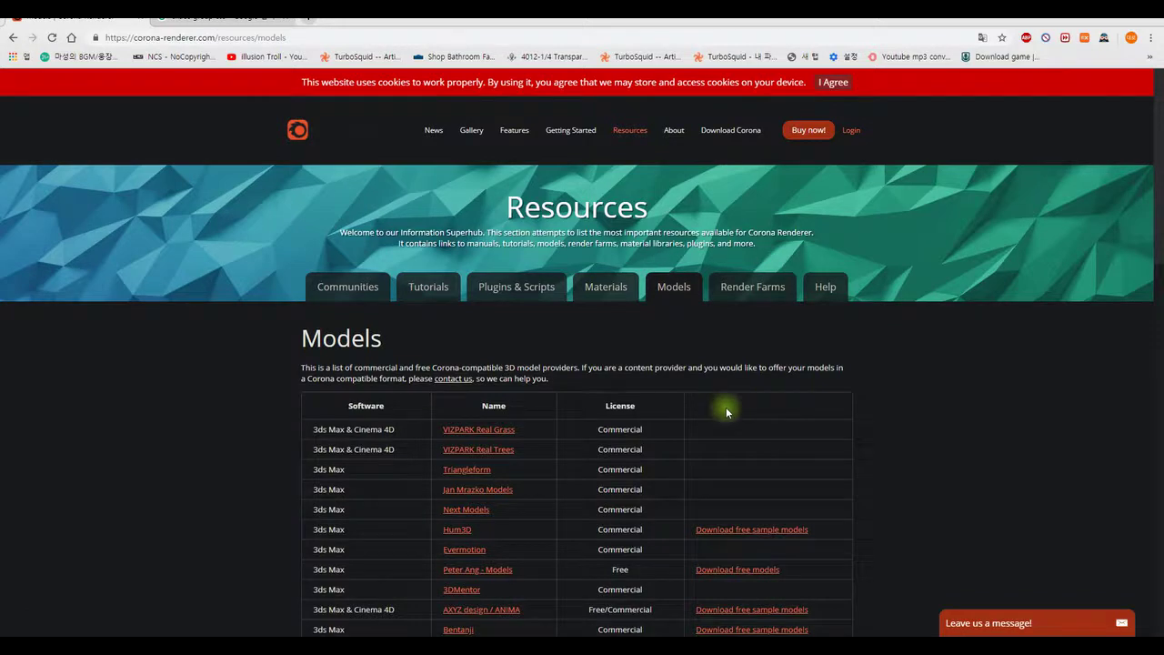
scroll(709, 386, "down", 1)
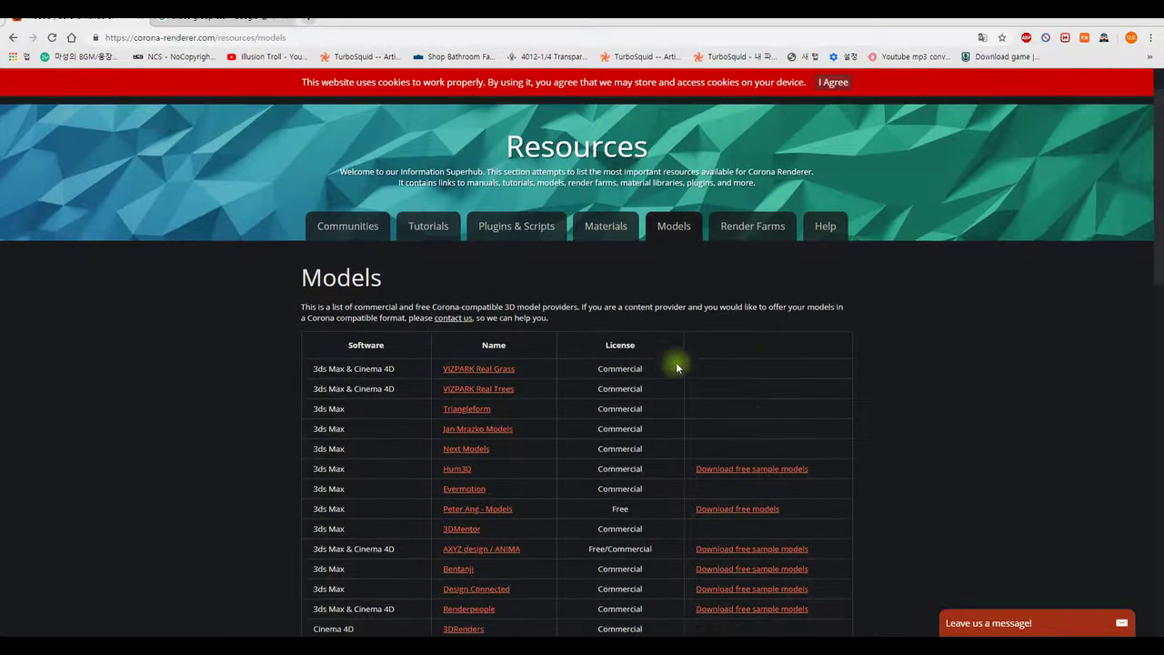
scroll(614, 361, "down", 2)
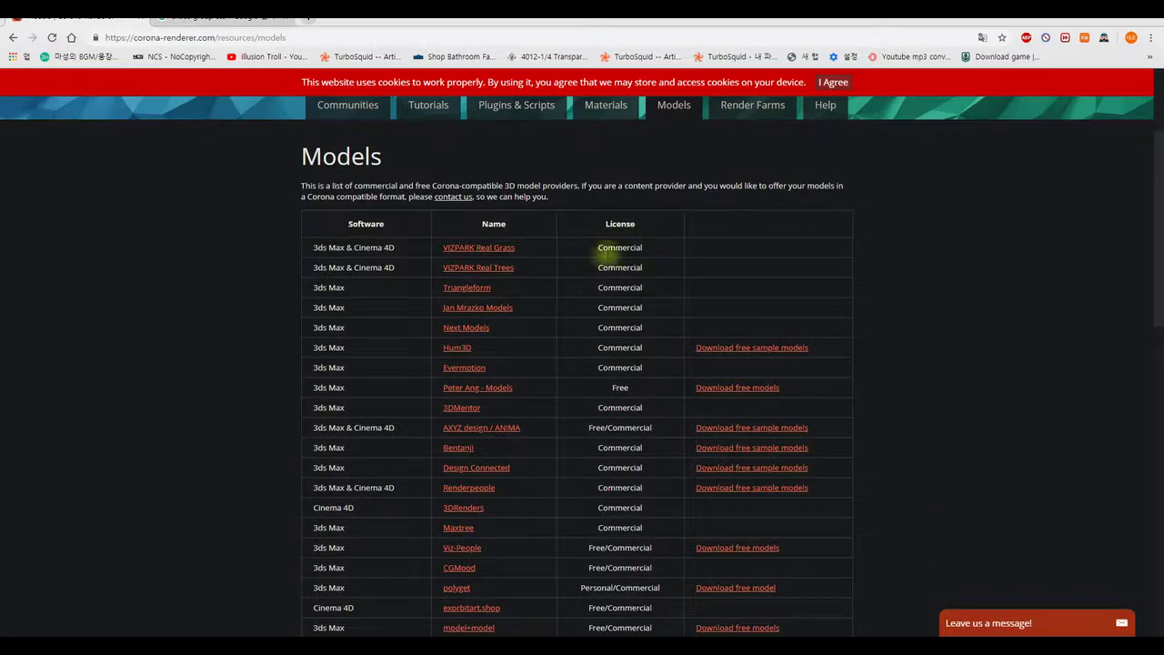
scroll(678, 332, "down", 2)
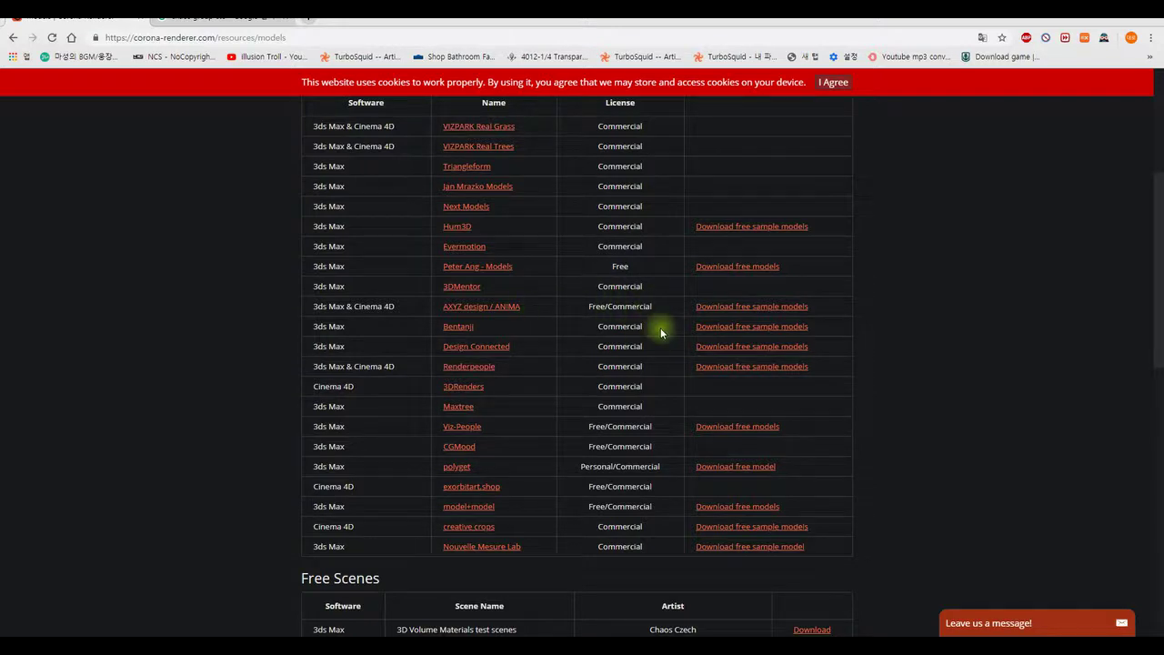
scroll(646, 355, "down", 1)
scroll(546, 382, "down", 1)
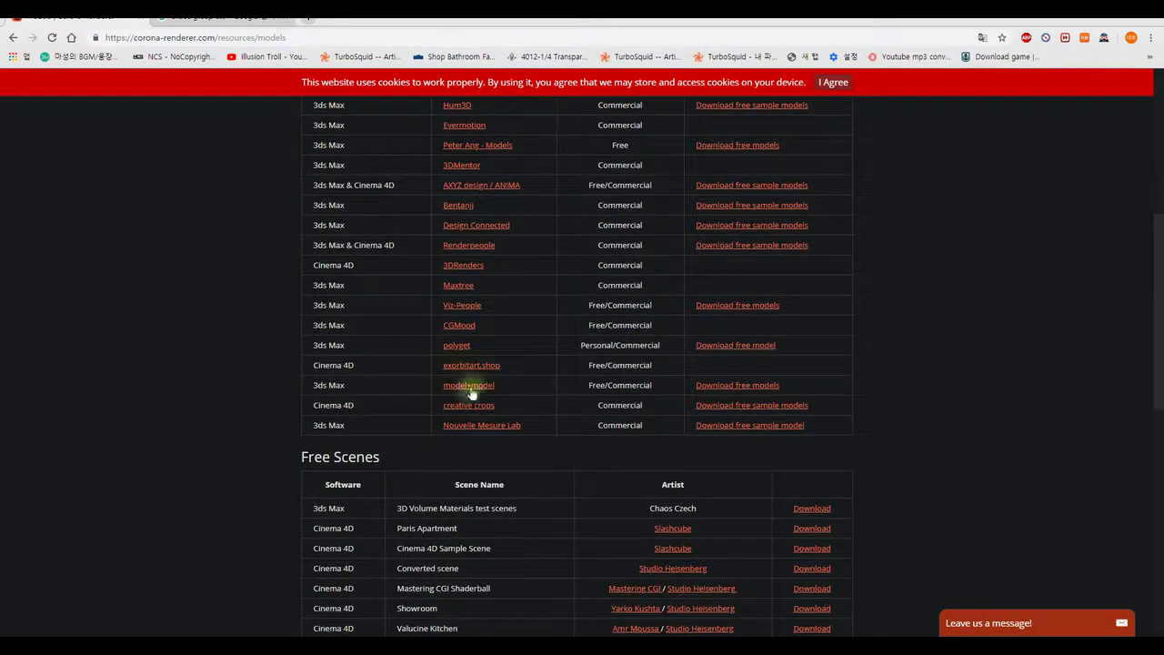
scroll(533, 430, "down", 1)
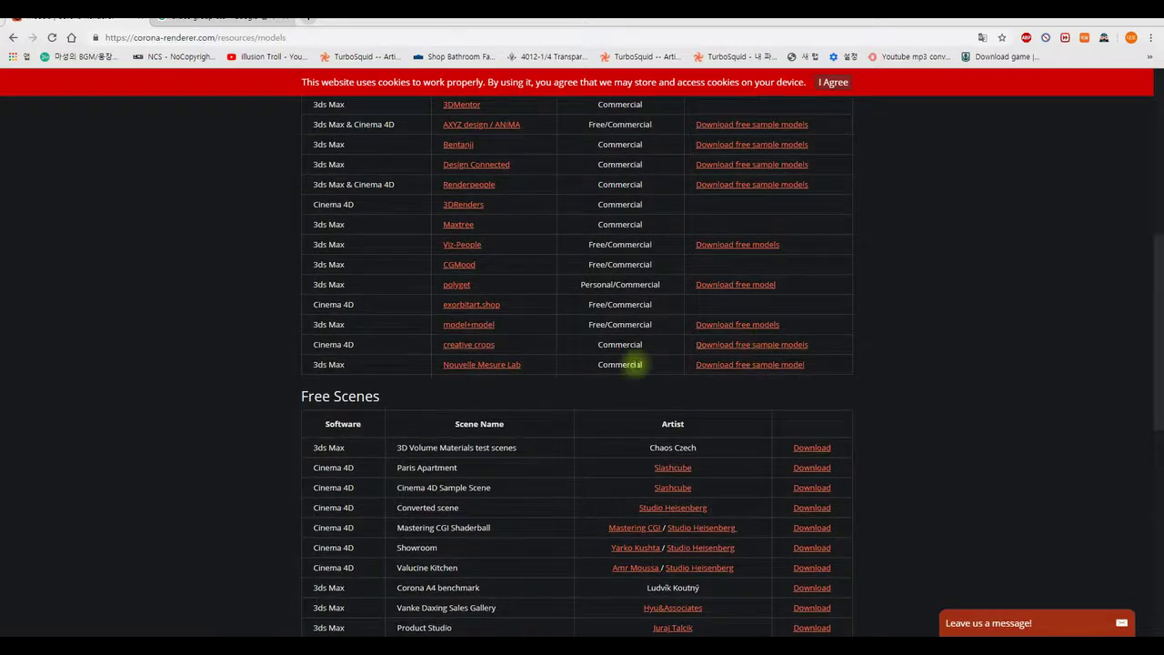
scroll(645, 361, "down", 2)
scroll(647, 361, "down", 1)
scroll(648, 361, "down", 3)
scroll(655, 382, "up", 5)
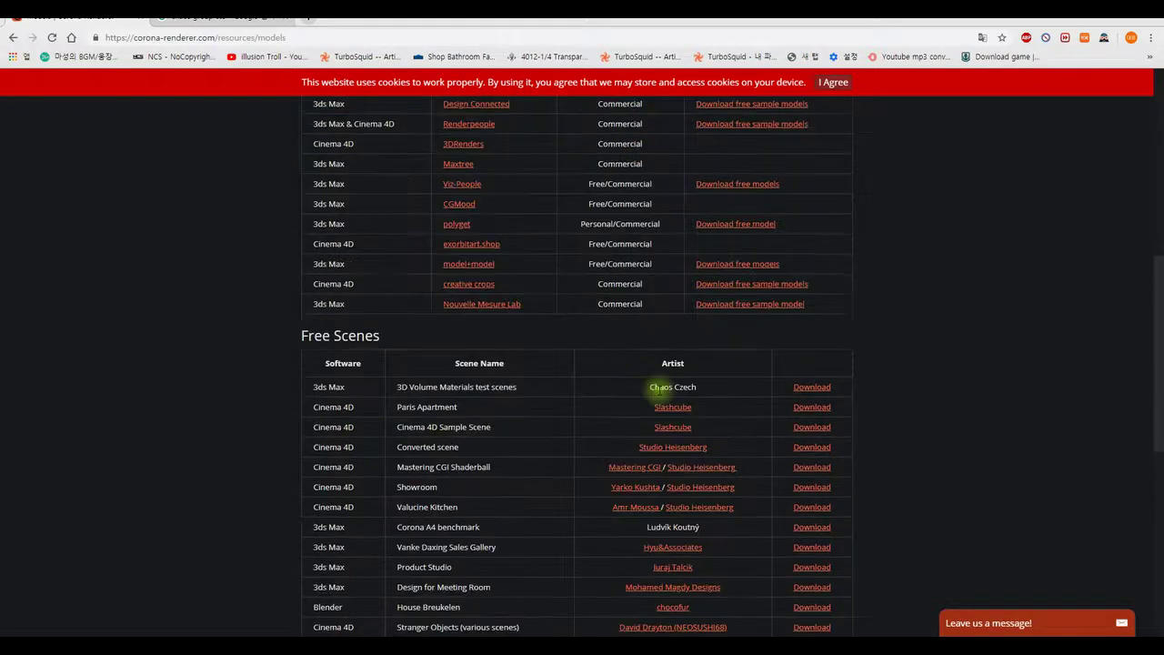
scroll(660, 387, "up", 10)
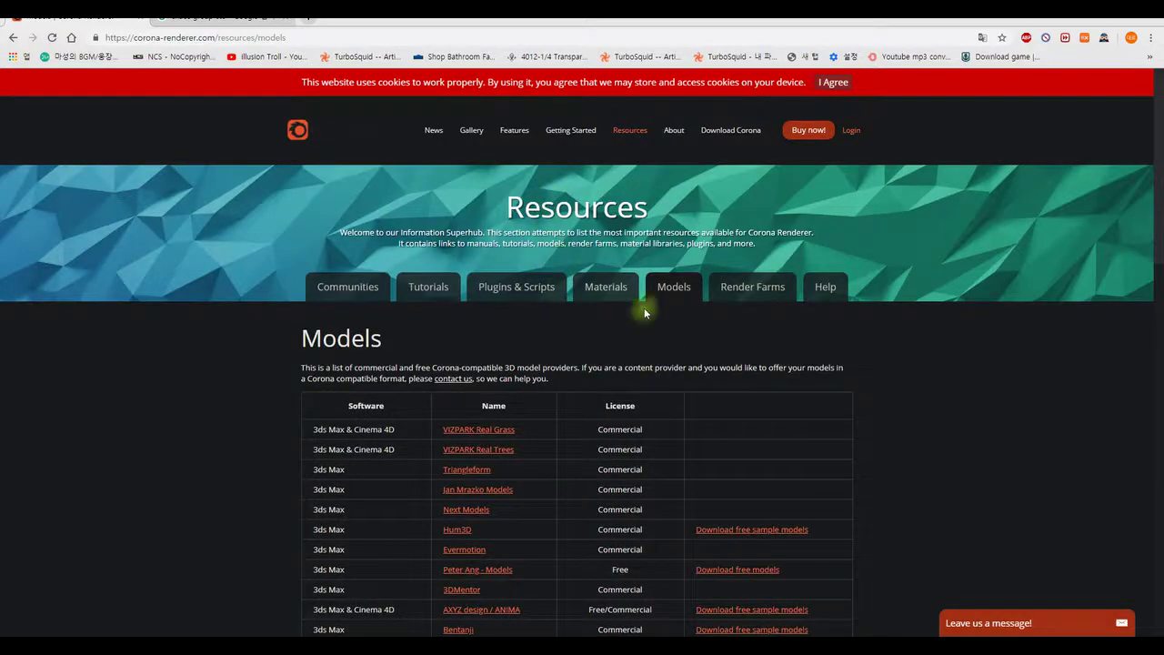
Glance over the Render Farms resources, then go to the Download Corona page.
left_click(755, 298)
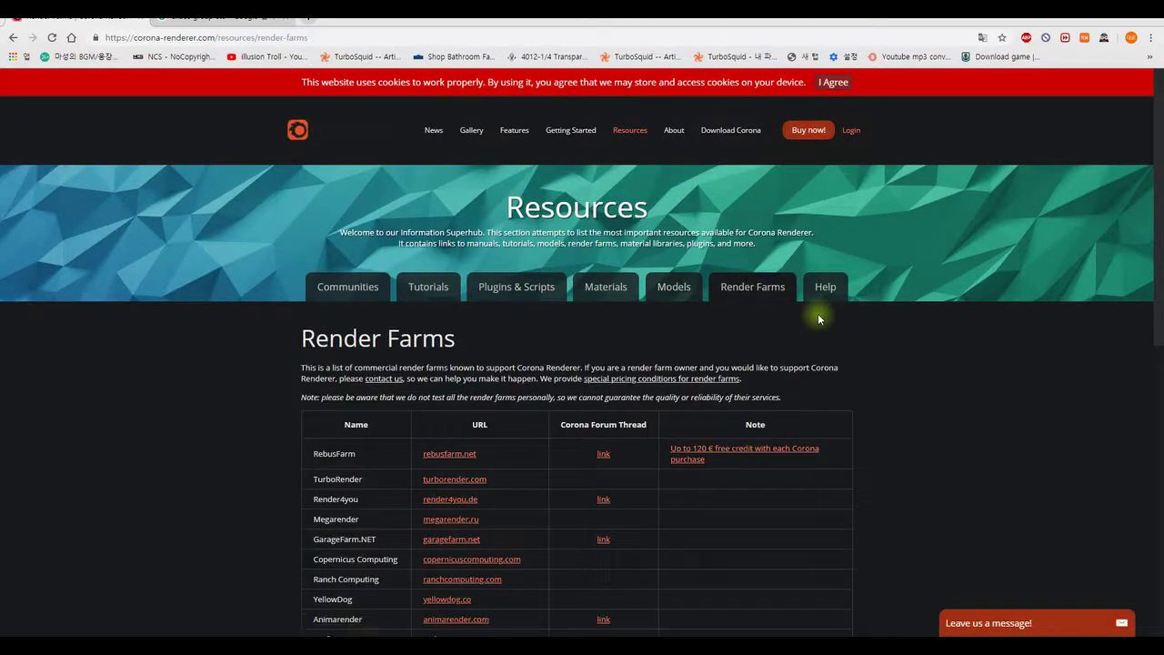
scroll(435, 397, "down", 3)
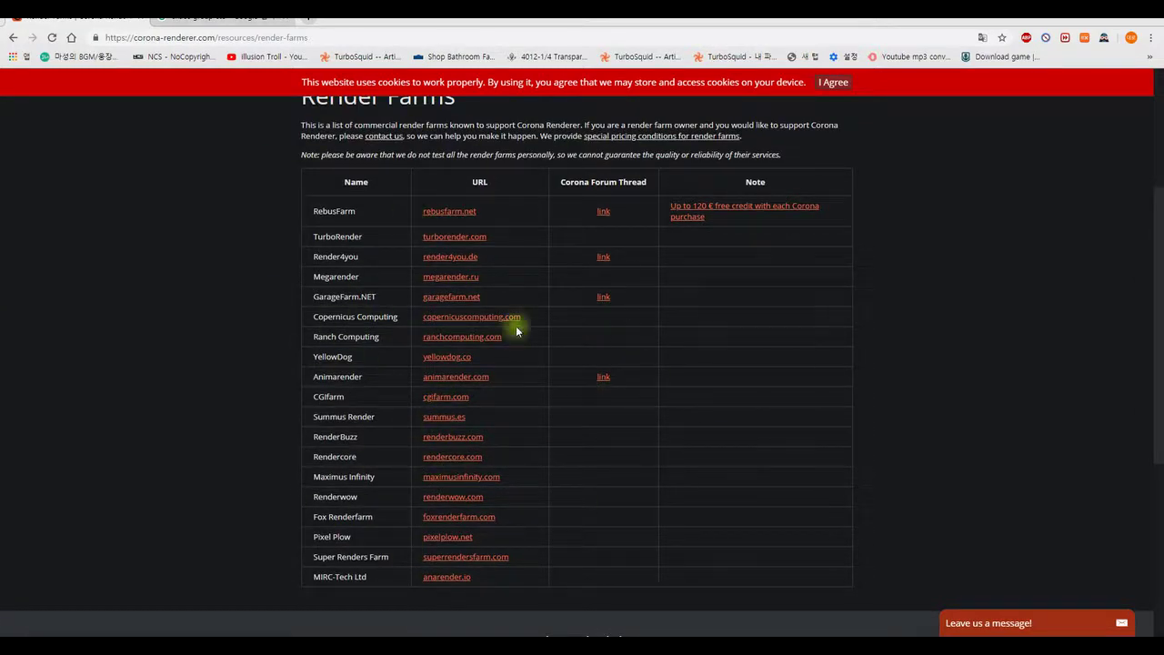
scroll(674, 530, "up", 3)
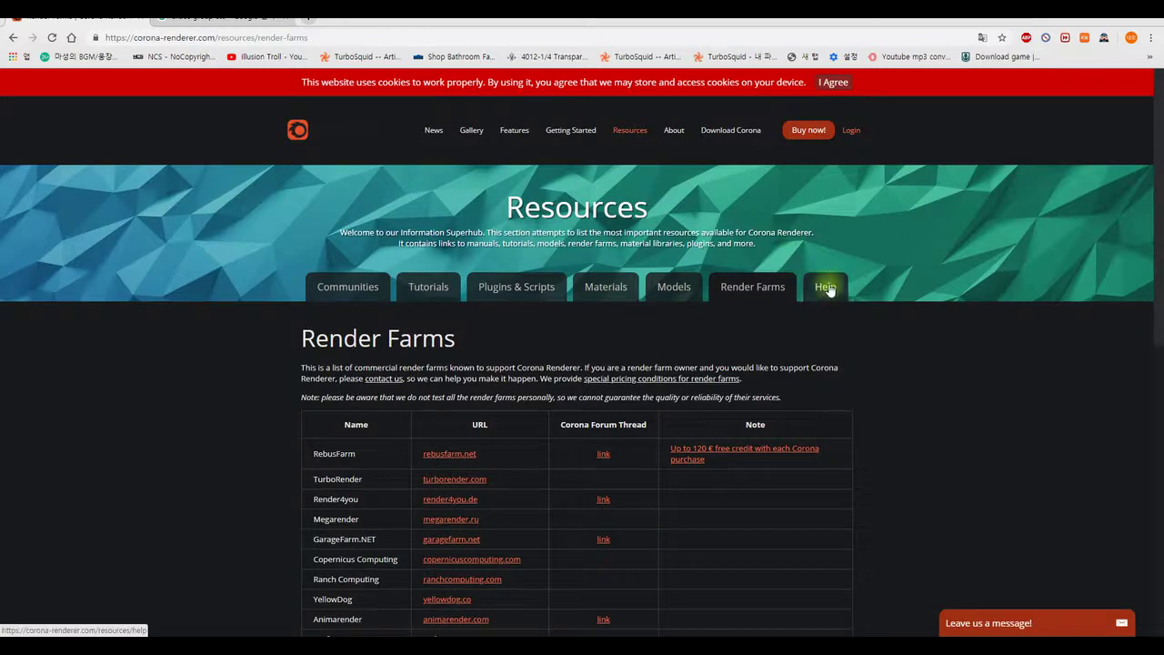
left_click(727, 131)
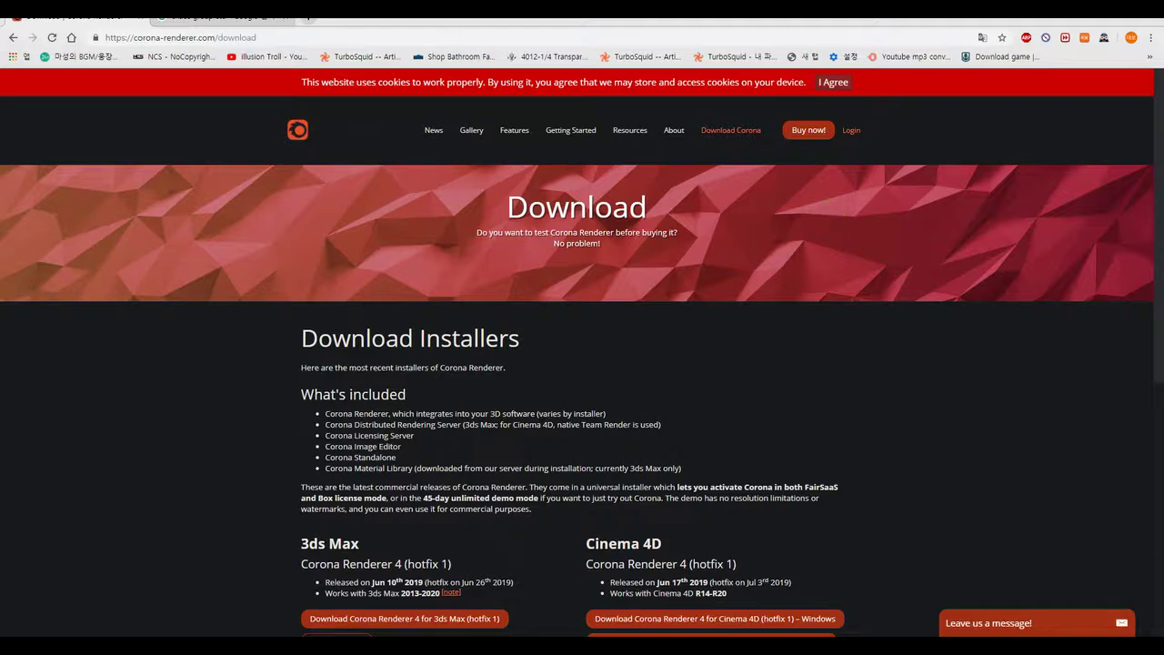
left_click_drag(415, 498, 560, 511)
left_click(559, 511)
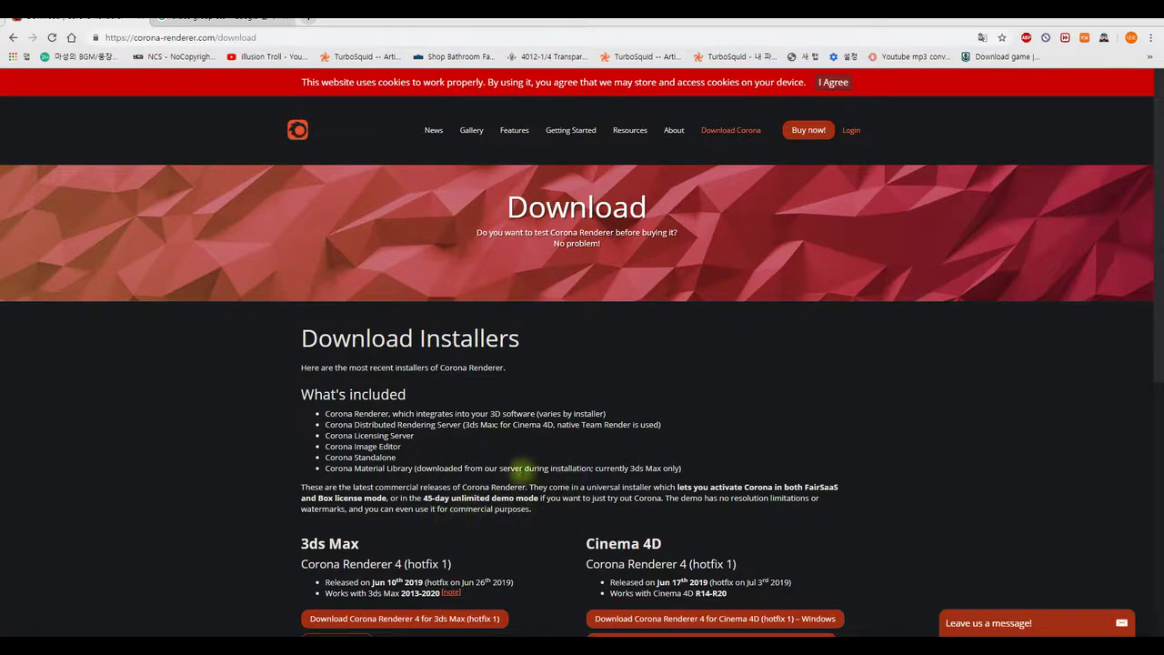
scroll(618, 424, "down", 1)
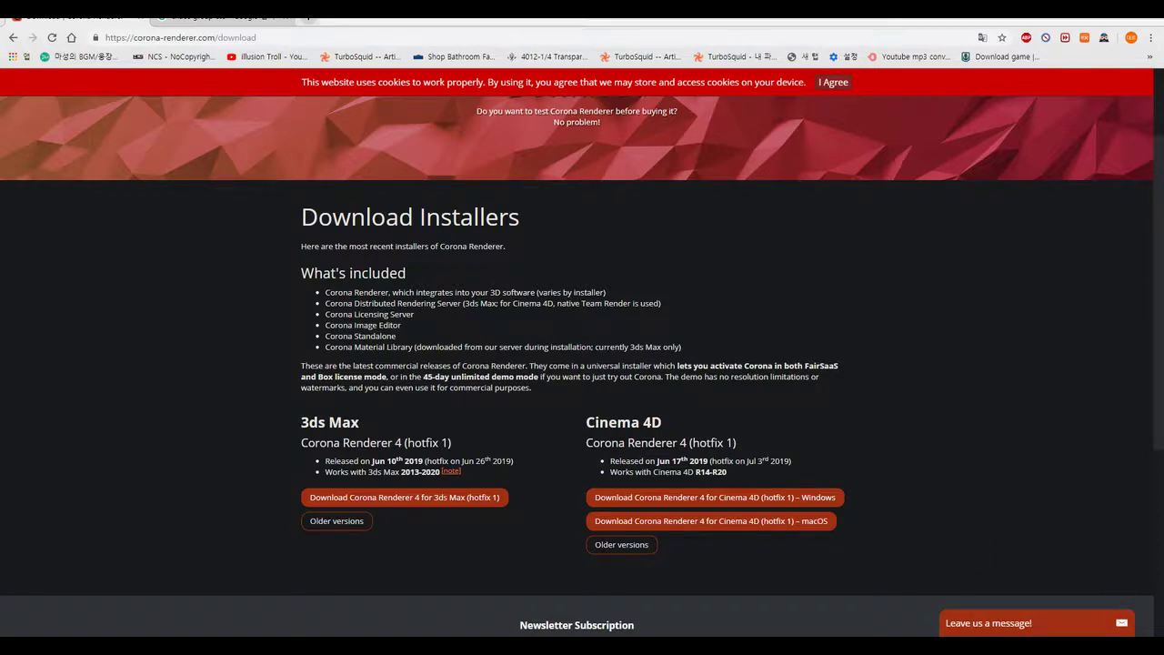
Browse the older 3ds Max Corona releases, then go back to Prices and Licensing.
left_click(312, 520)
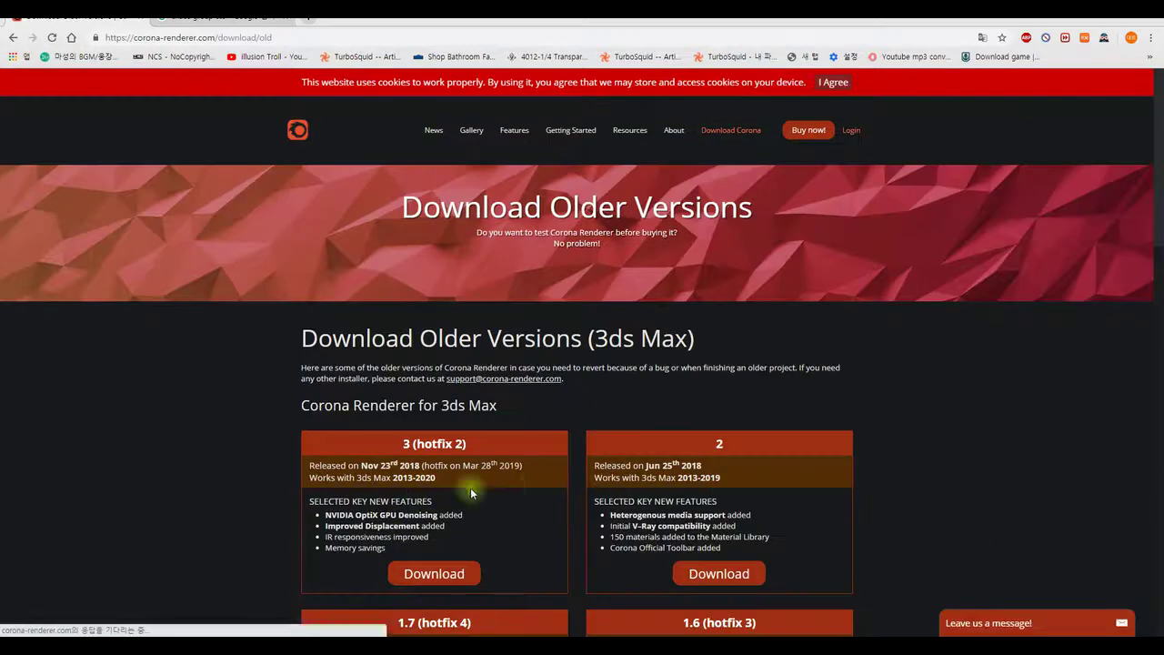
scroll(542, 480, "down", 2)
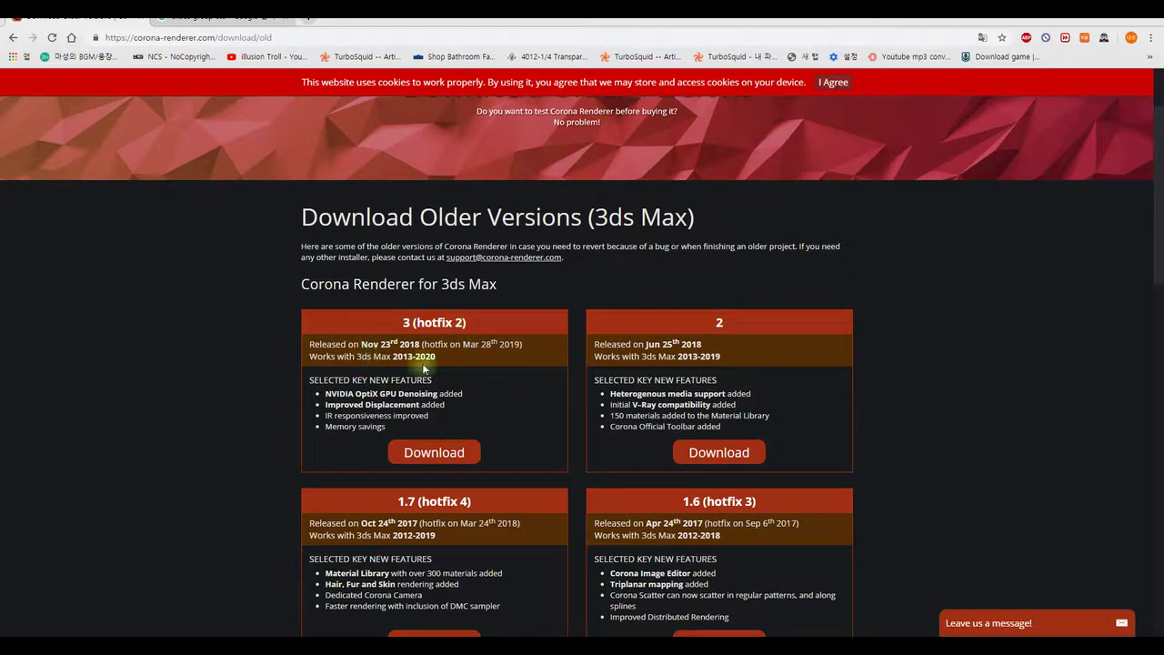
scroll(491, 455, "down", 2)
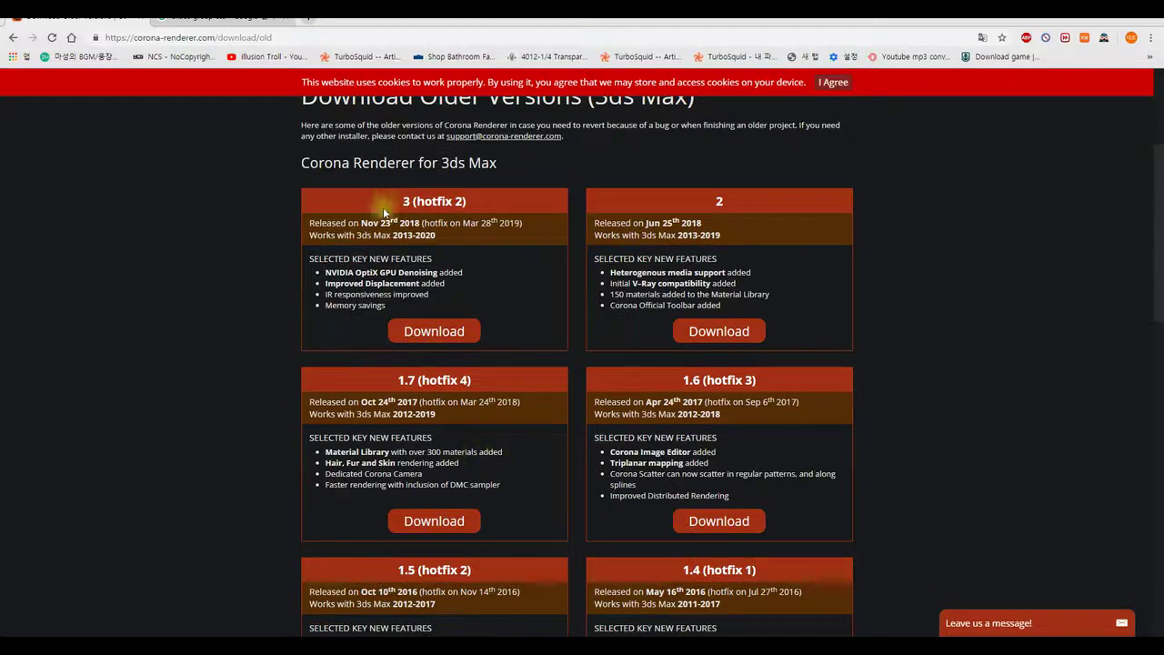
scroll(487, 417, "up", 4)
key("alt+Left")
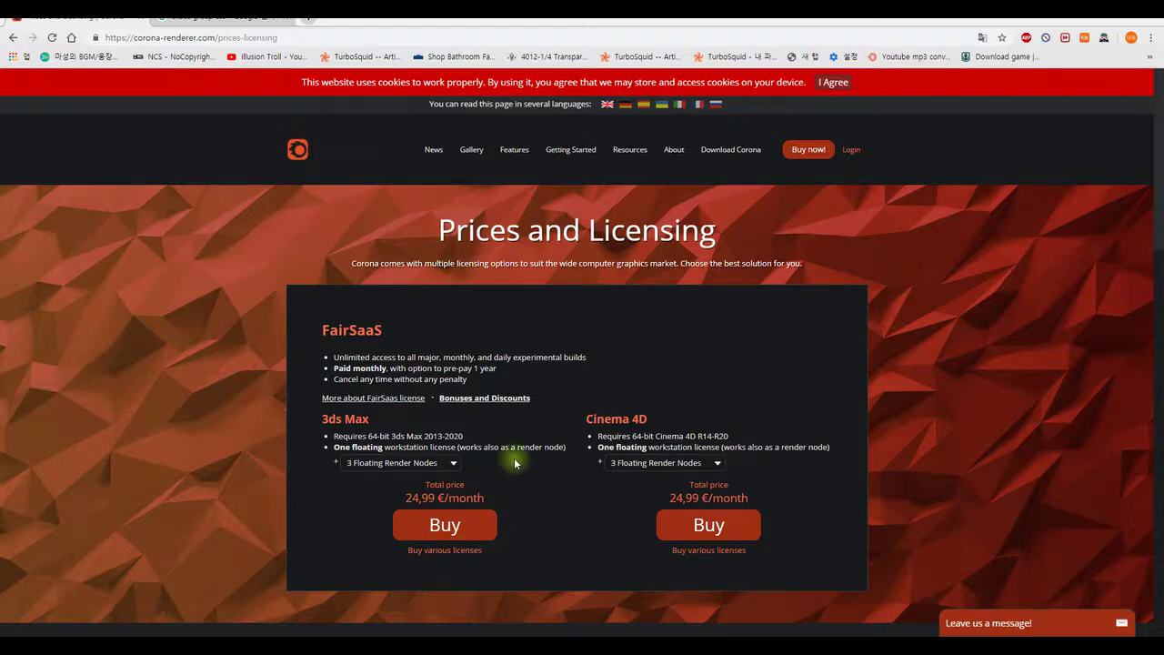
Check the 3ds Max render node options keeping 3 nodes, then choose Buy various licenses.
left_click(454, 464)
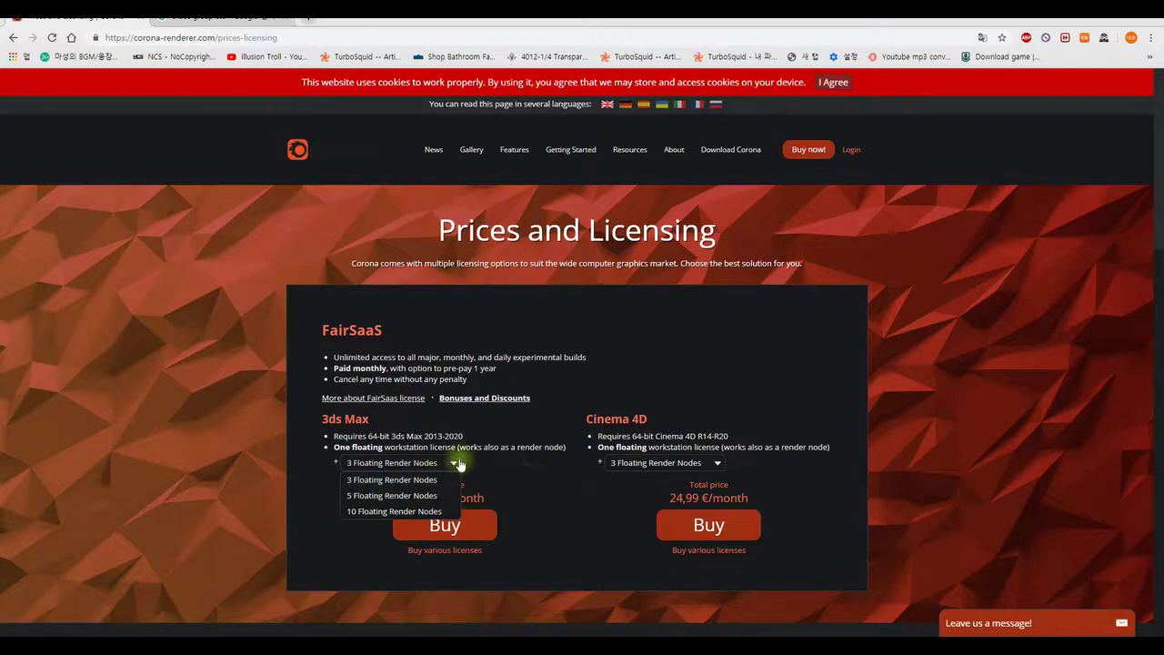
left_click(453, 463)
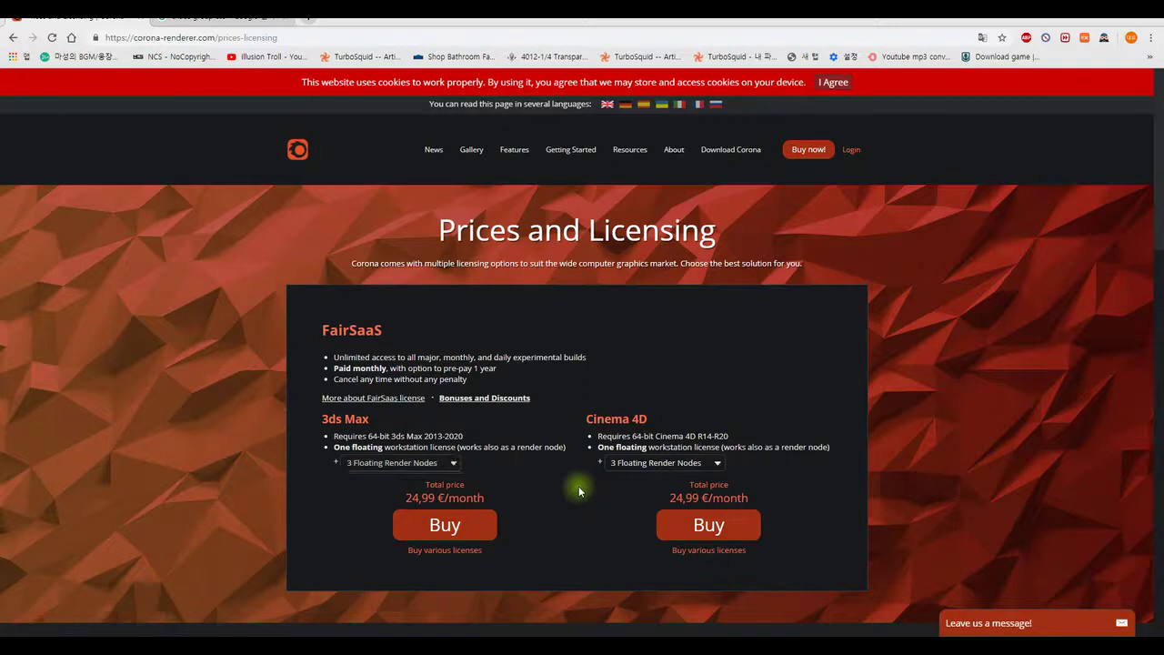
left_click(459, 551)
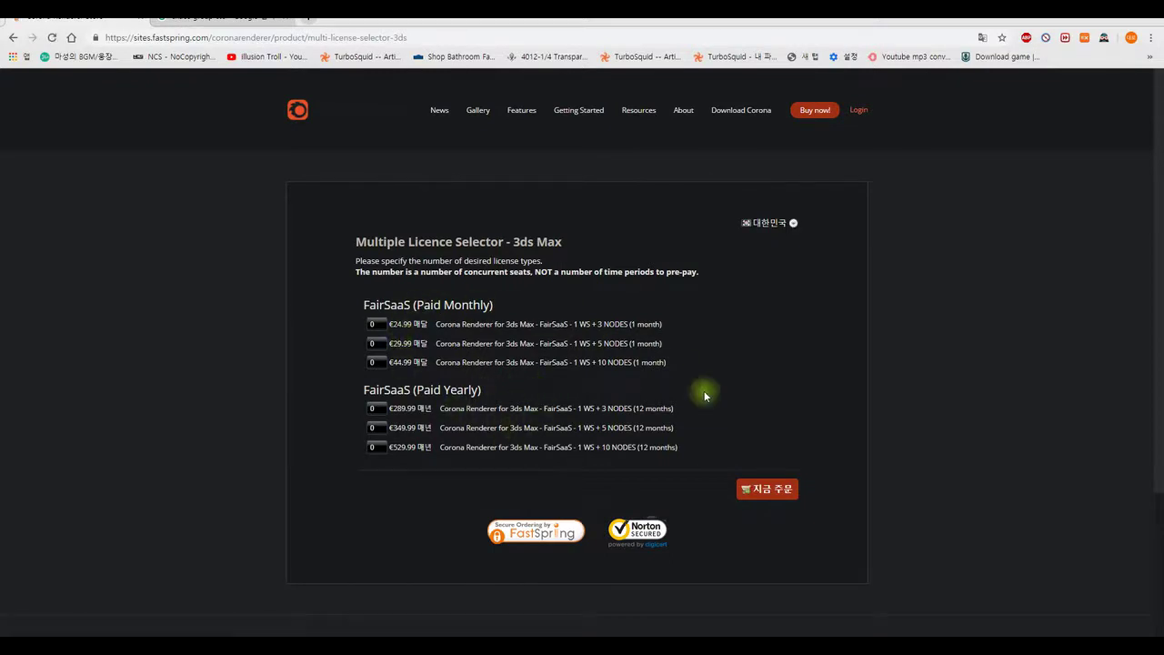
Proceed to FastSpring's order checkout and scroll through its contact and payment forms.
left_click(753, 489)
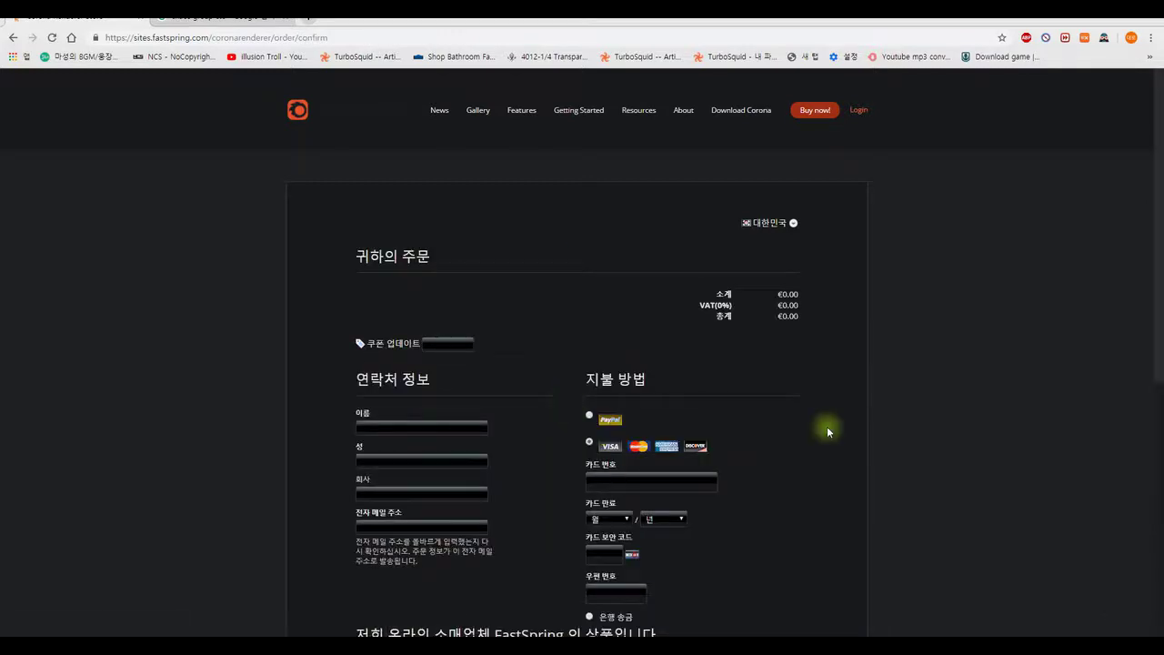
scroll(826, 426, "down", 5)
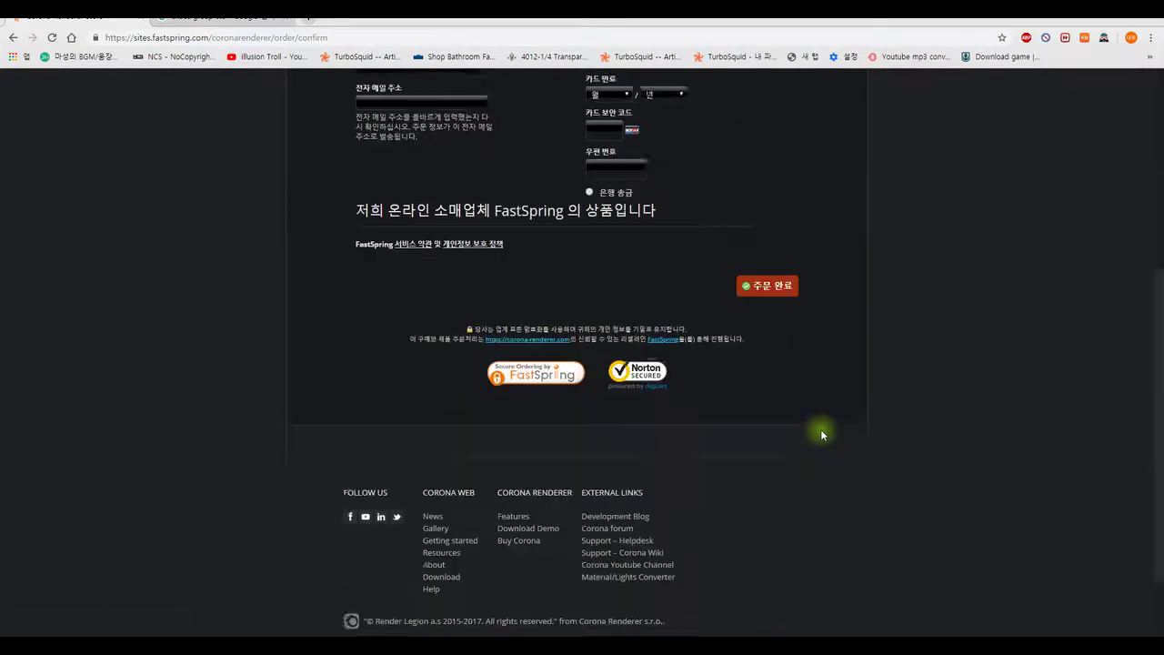
scroll(820, 428, "up", 3)
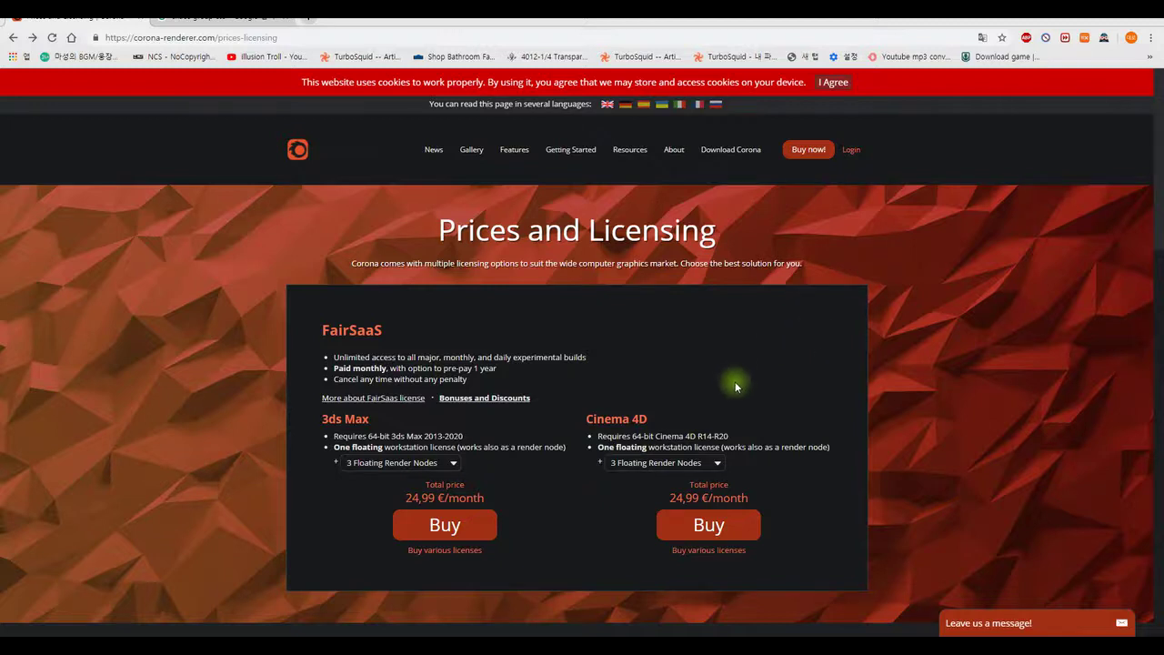
Go from Corona News to the Download page's Corona Renderer 4 installers, then minimize Chrome.
left_click(433, 149)
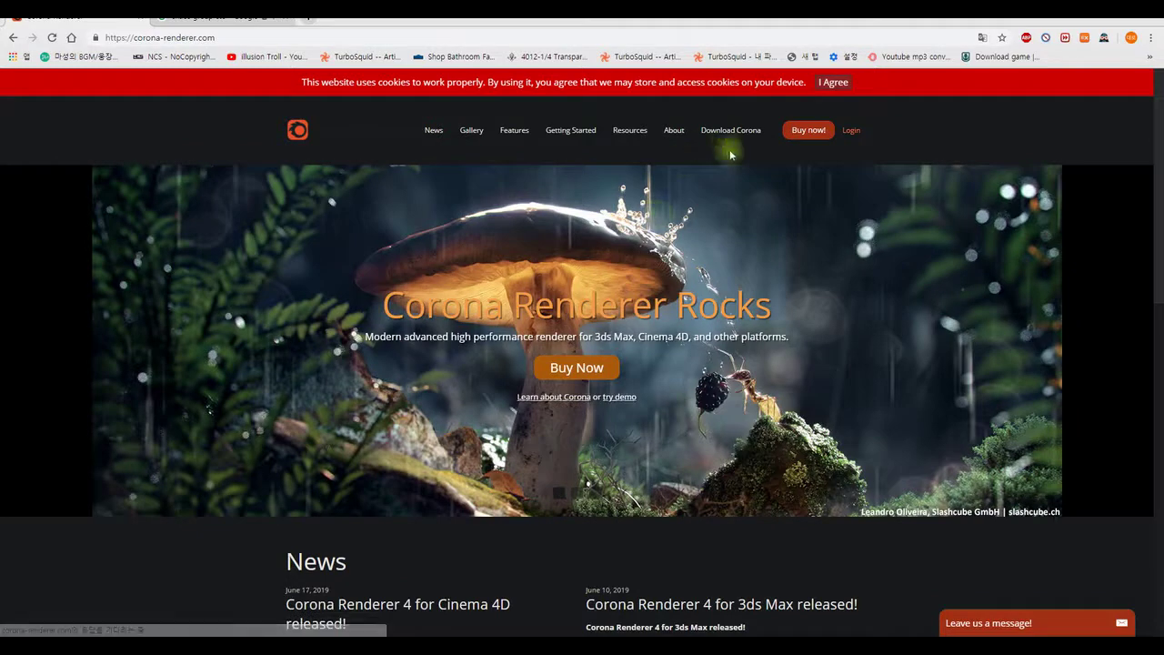
left_click(727, 132)
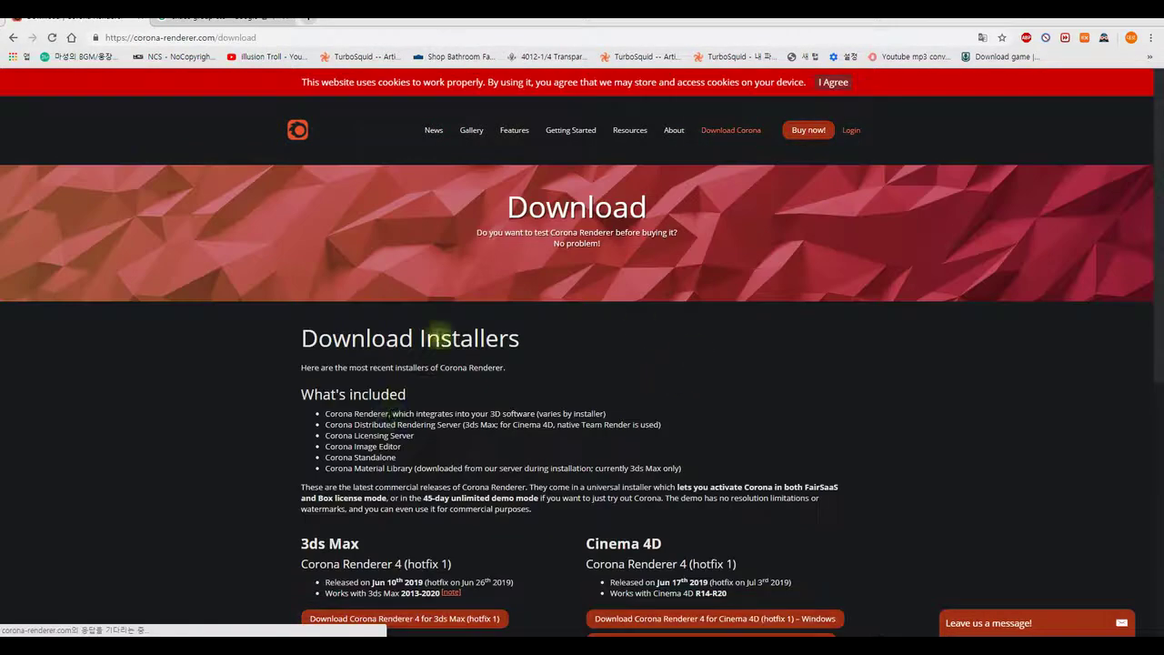
scroll(551, 424, "down", 3)
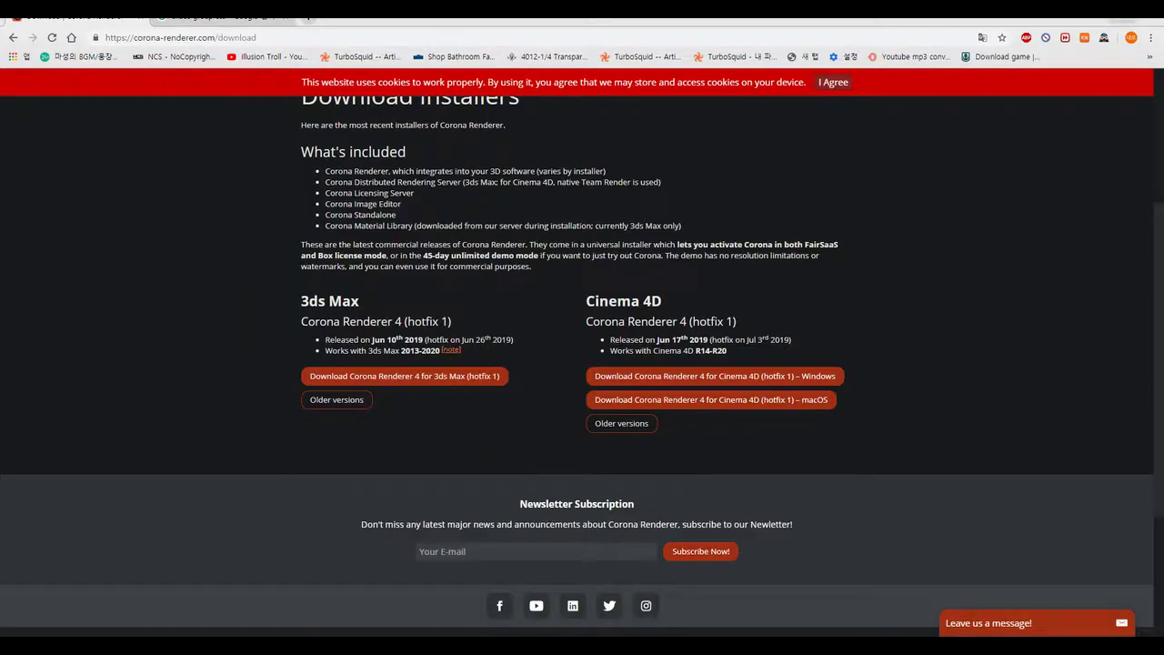
left_click(1086, 17)
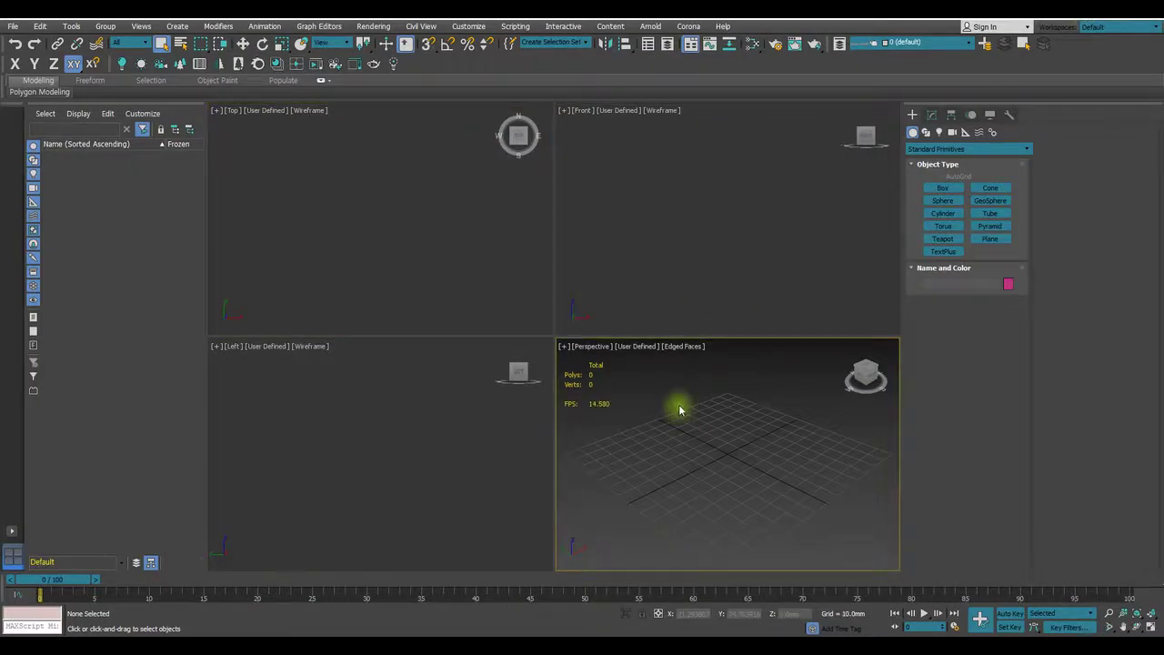
left_click(711, 229)
left_click(423, 414)
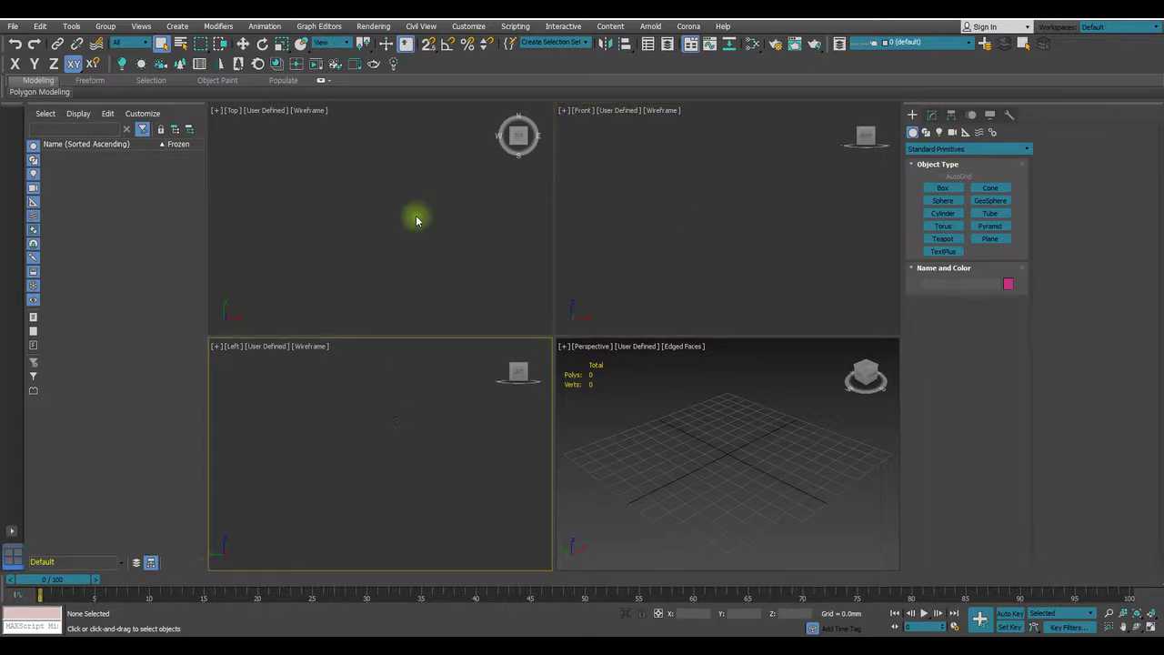
left_click(417, 221)
left_click(673, 225)
left_click(625, 412)
left_click(643, 233)
left_click(419, 258)
left_click(387, 436)
left_click(661, 443)
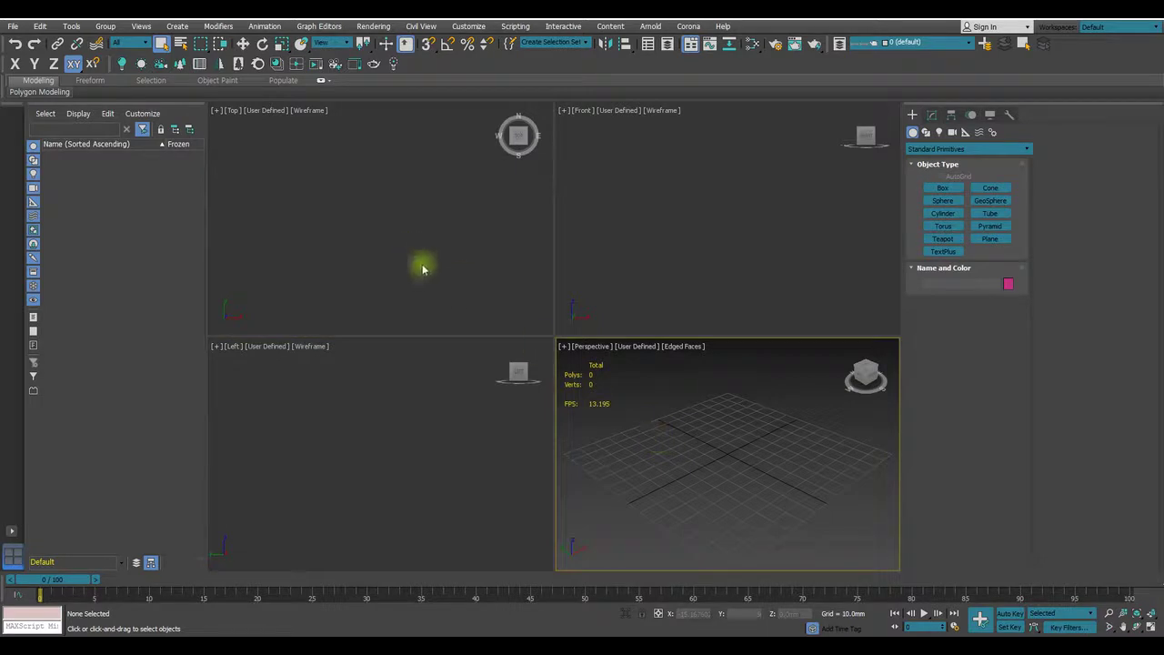
left_click(393, 201)
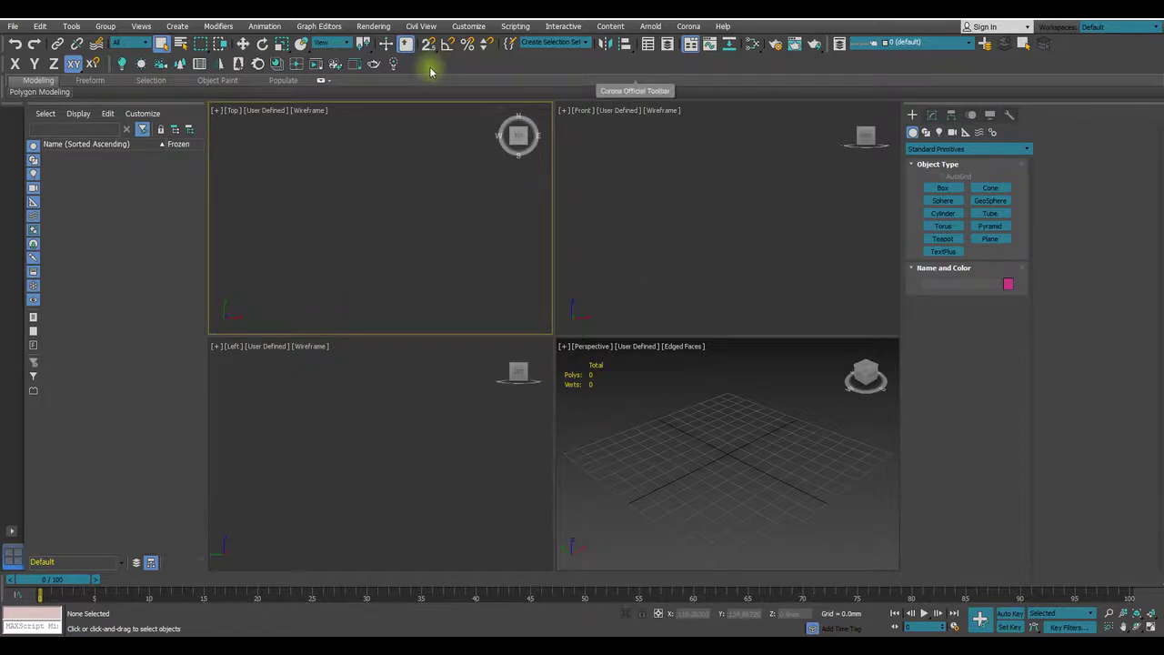
Open Render Setup, keep CoronaRenderer as production renderer, and show its Performance settings.
left_click(773, 45)
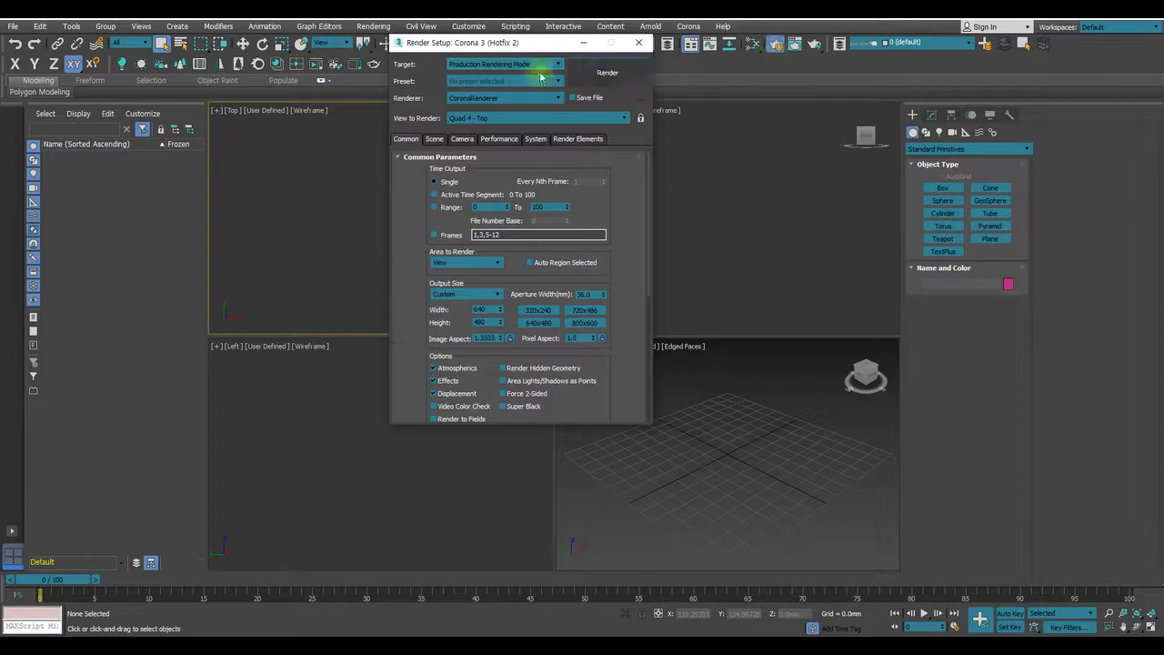
left_click_drag(476, 44, 600, 115)
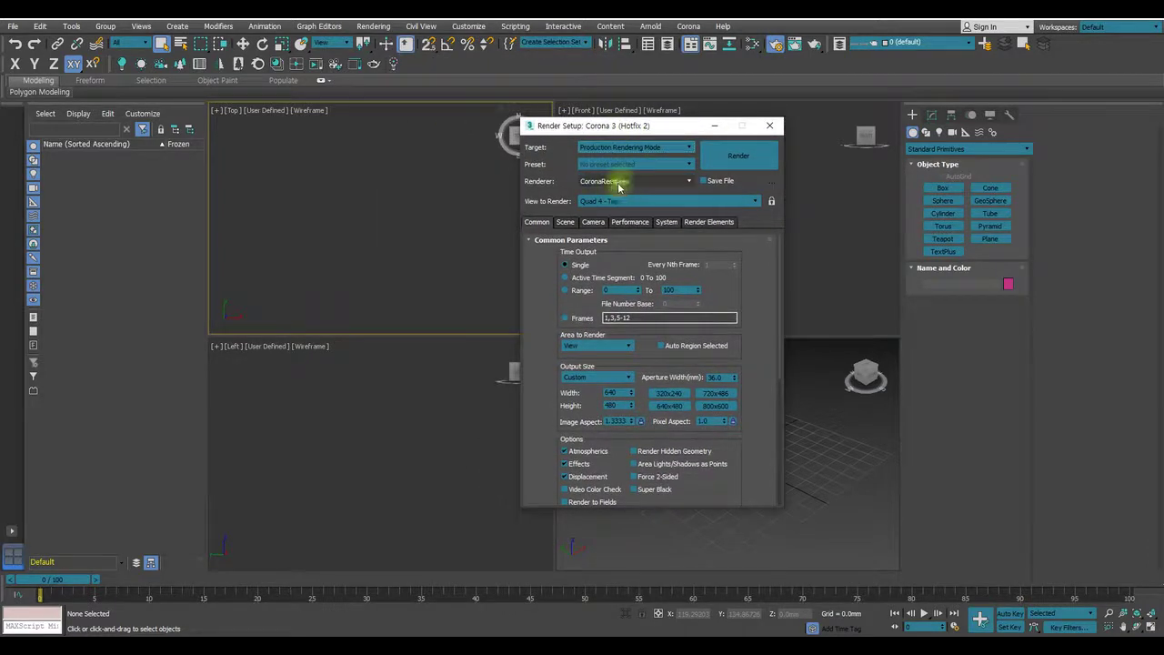
left_click(637, 182)
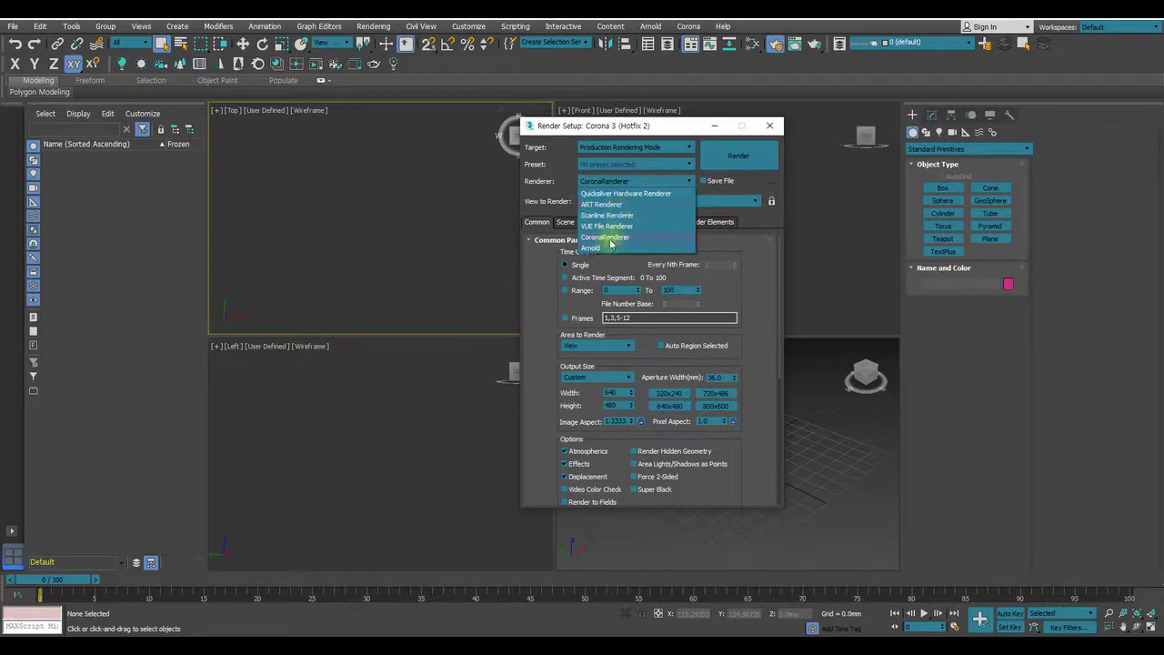
left_click(767, 223)
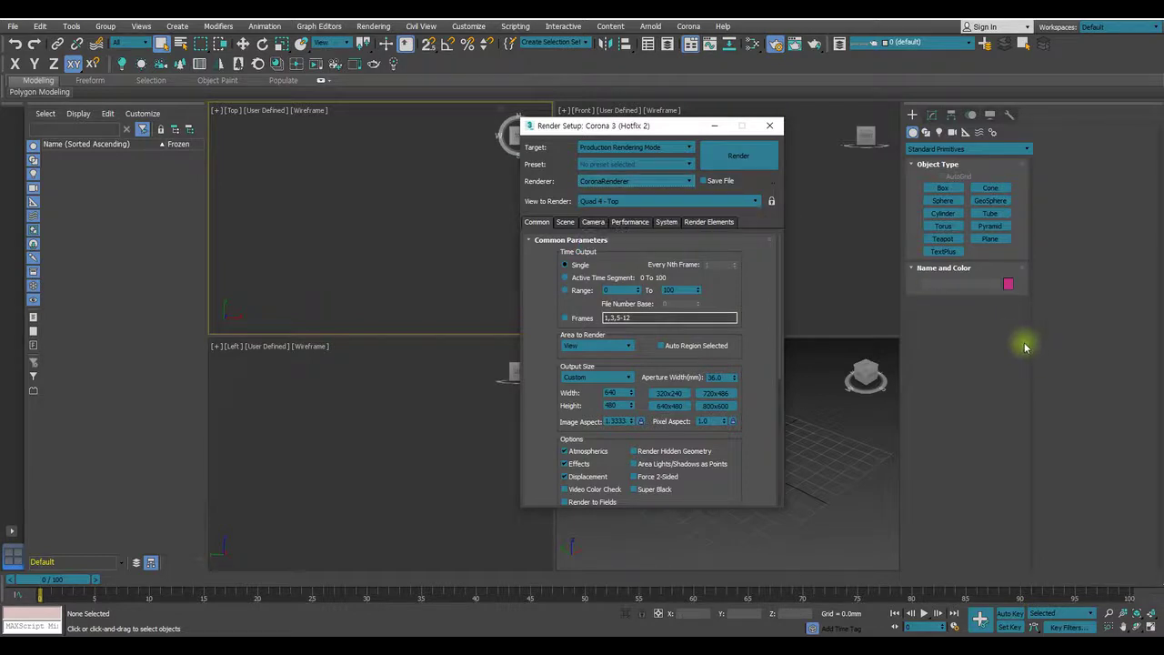
left_click_drag(605, 128, 680, 137)
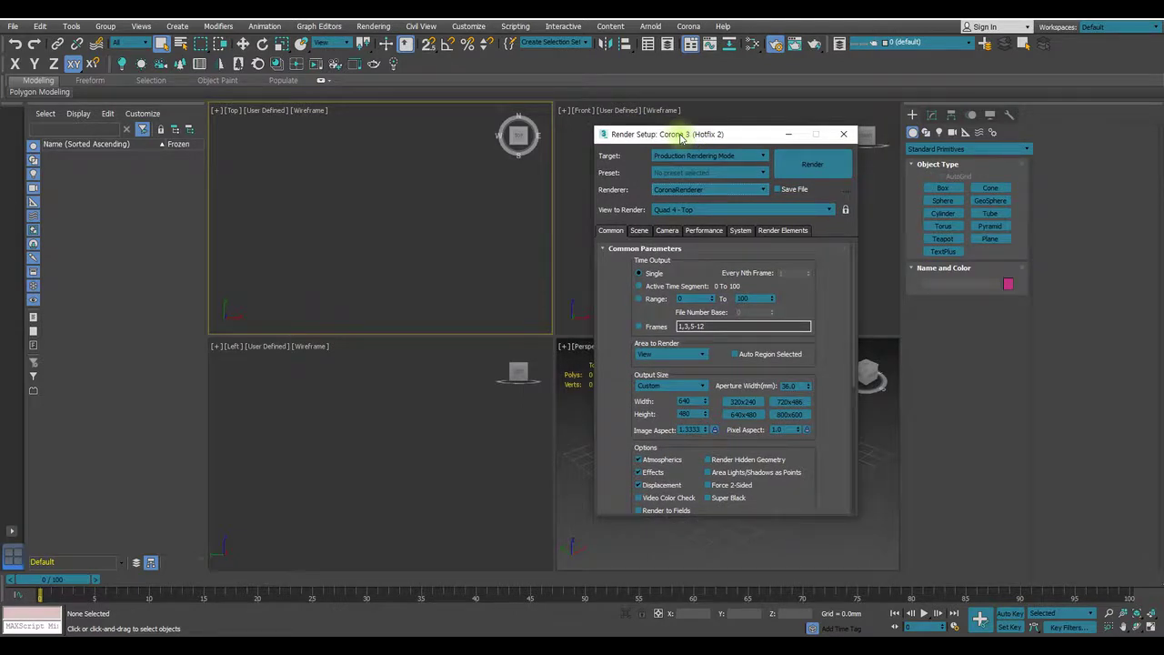
left_click_drag(680, 137, 653, 163)
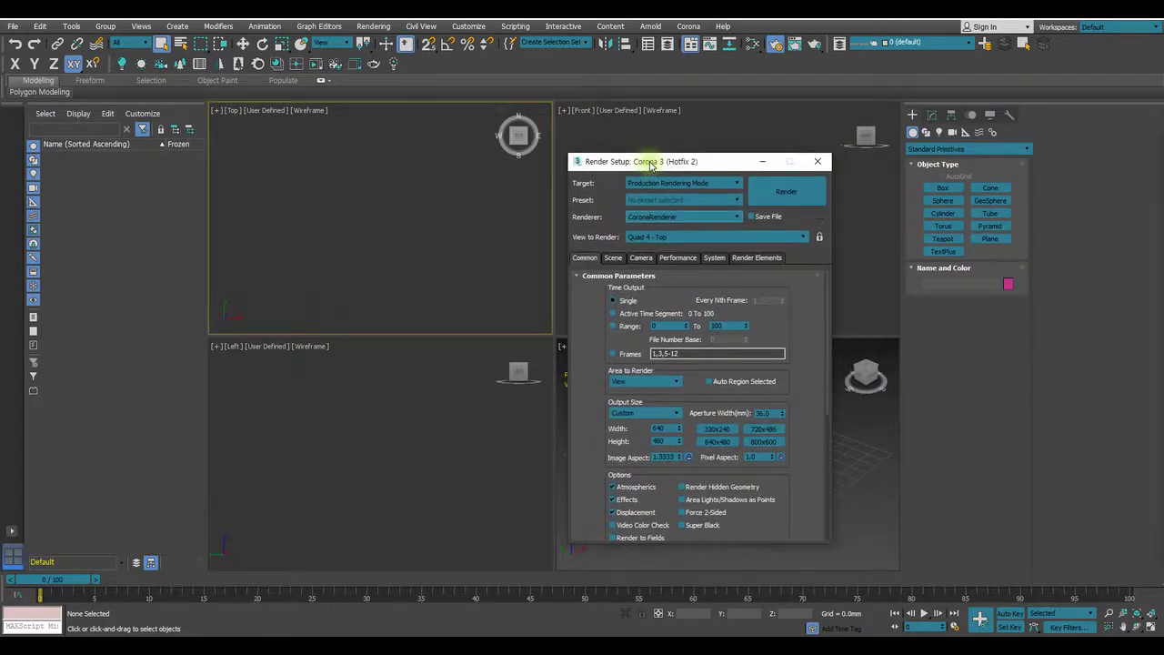
left_click(677, 257)
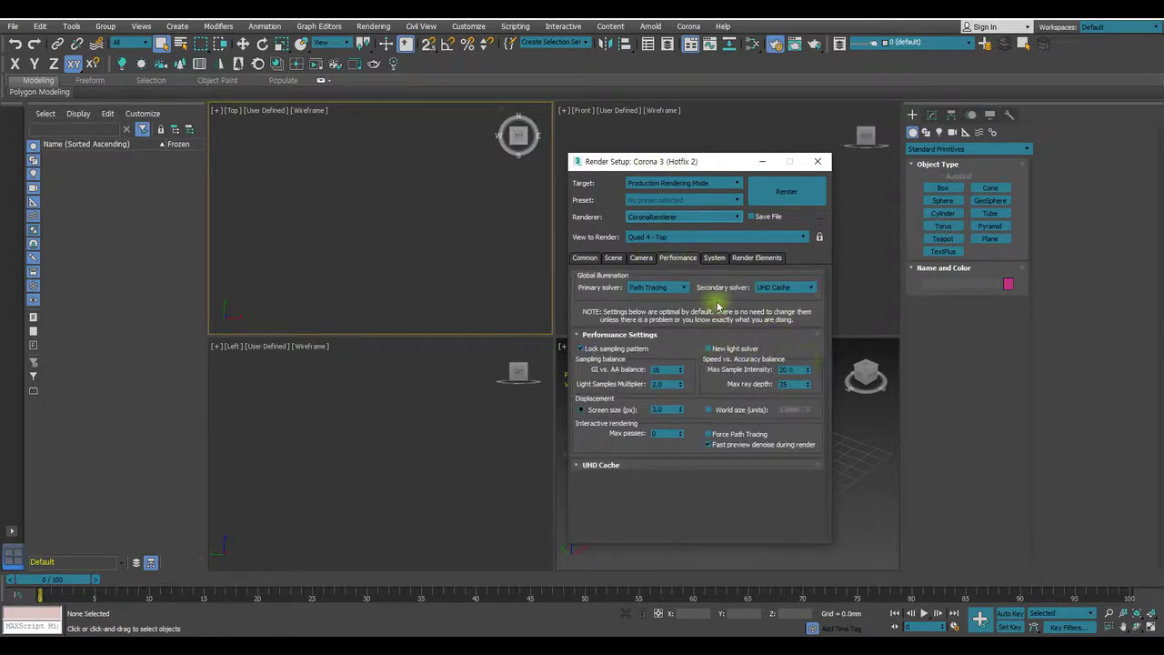
Nudge the Render Setup dialog slightly up while it shows the Corona Performance tab.
left_click_drag(700, 161, 698, 157)
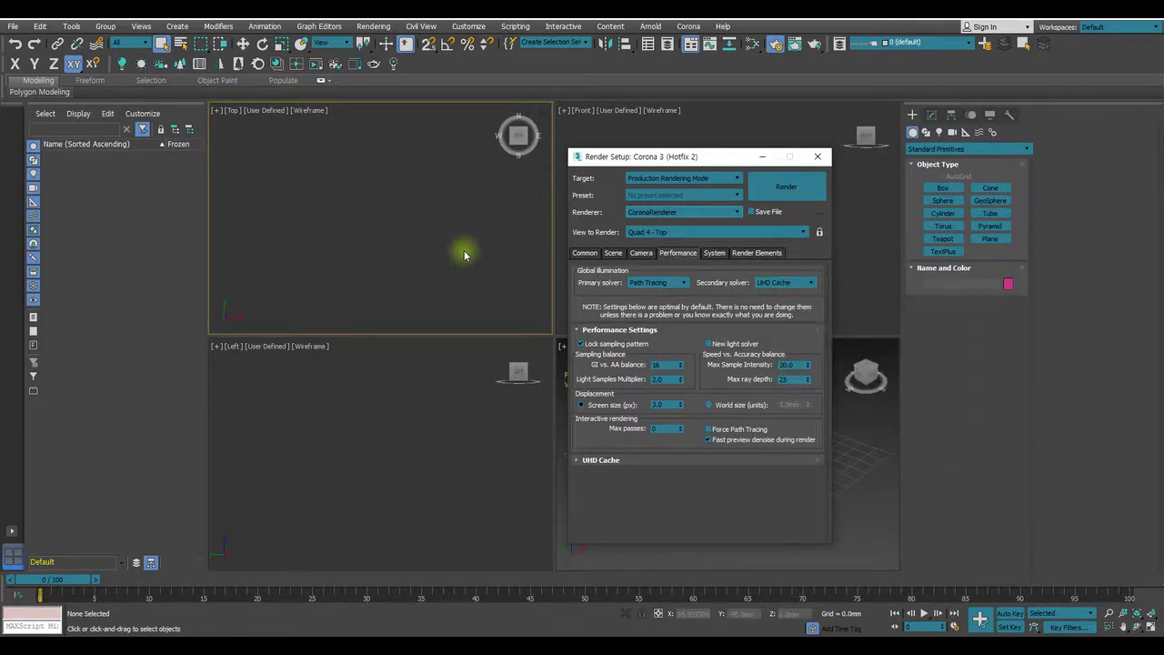
left_click(764, 283)
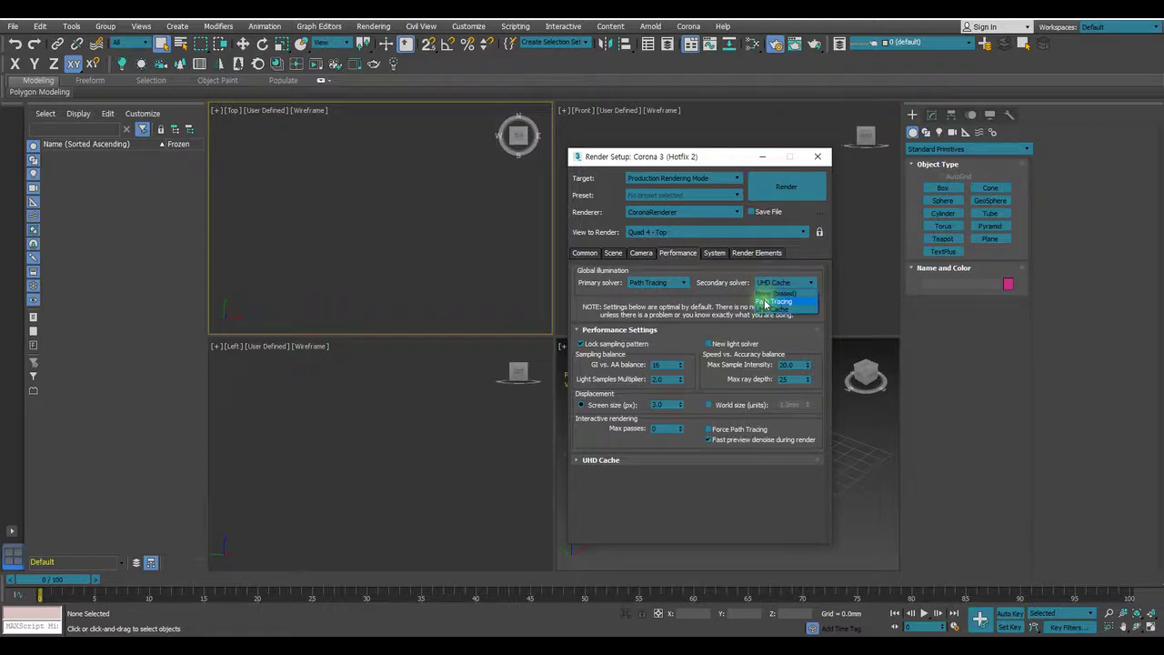
left_click(773, 305)
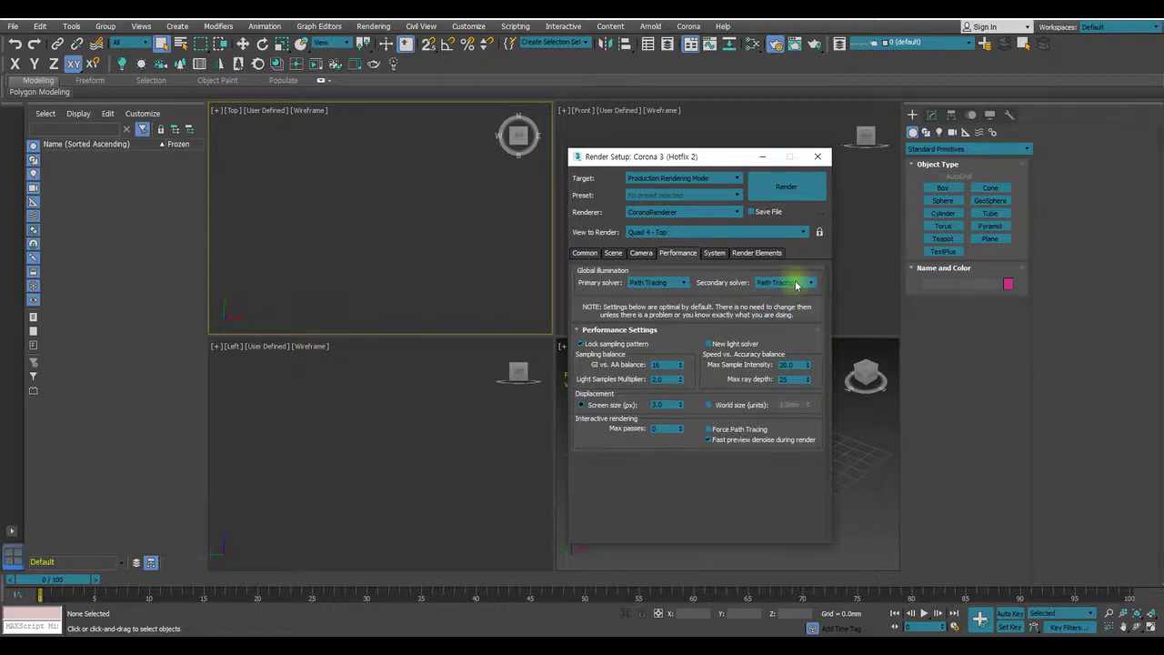
mouse_move(784, 283)
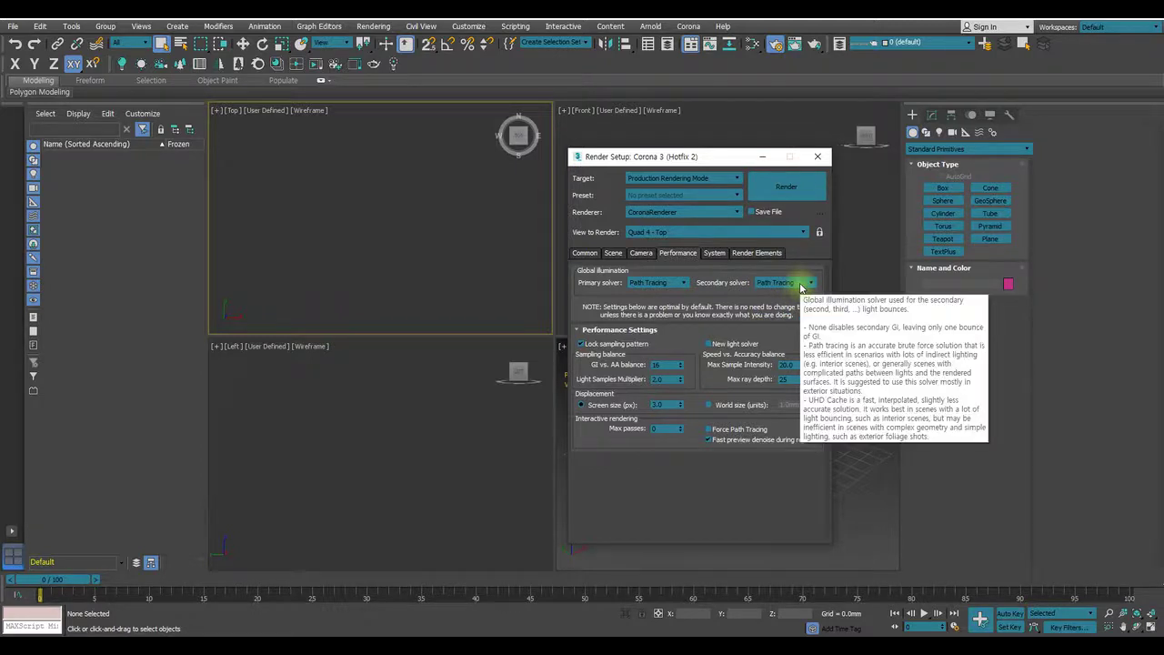
left_click(801, 286)
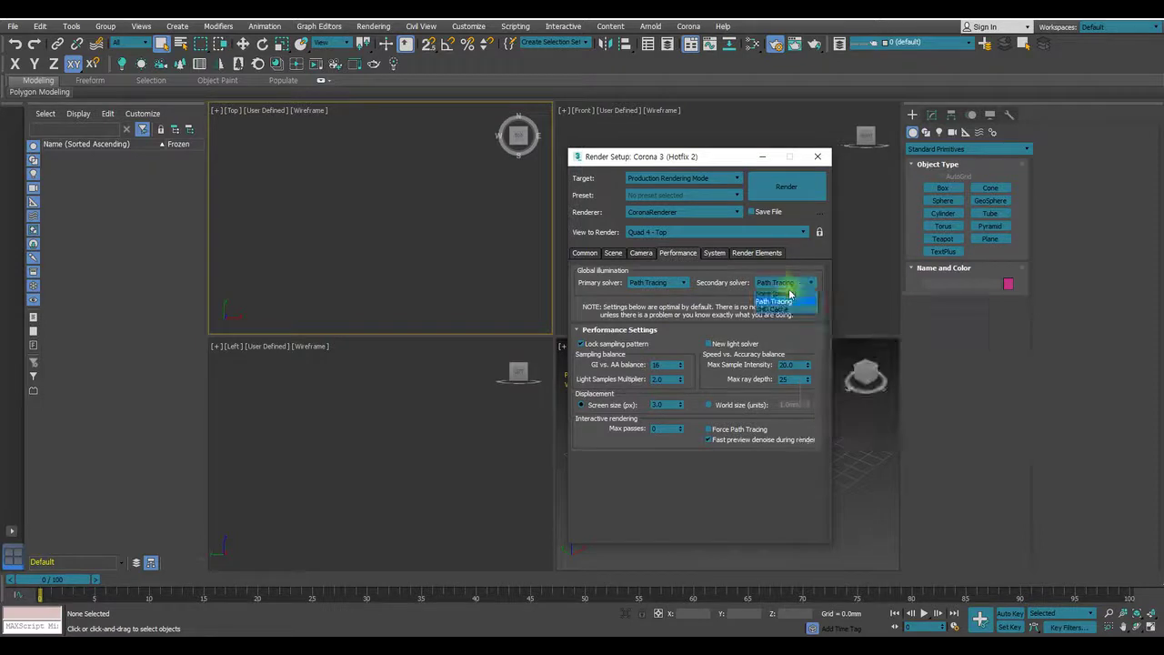
left_click(773, 315)
left_click_drag(725, 164, 654, 163)
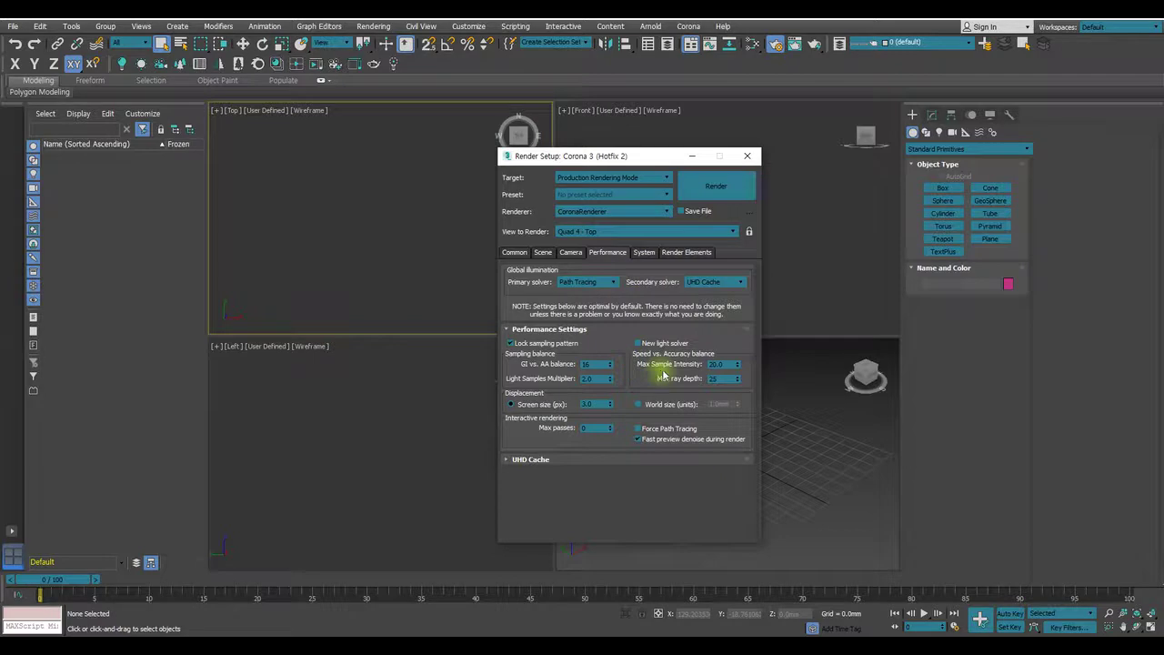
left_click(644, 252)
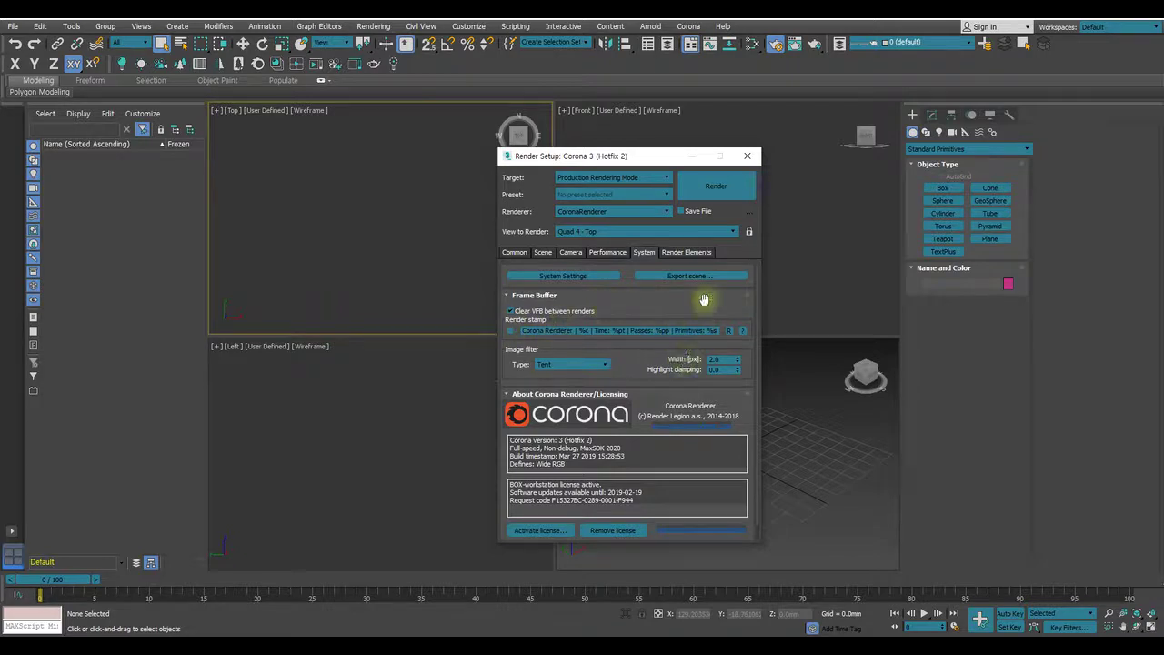
scroll(646, 344, "down", 1)
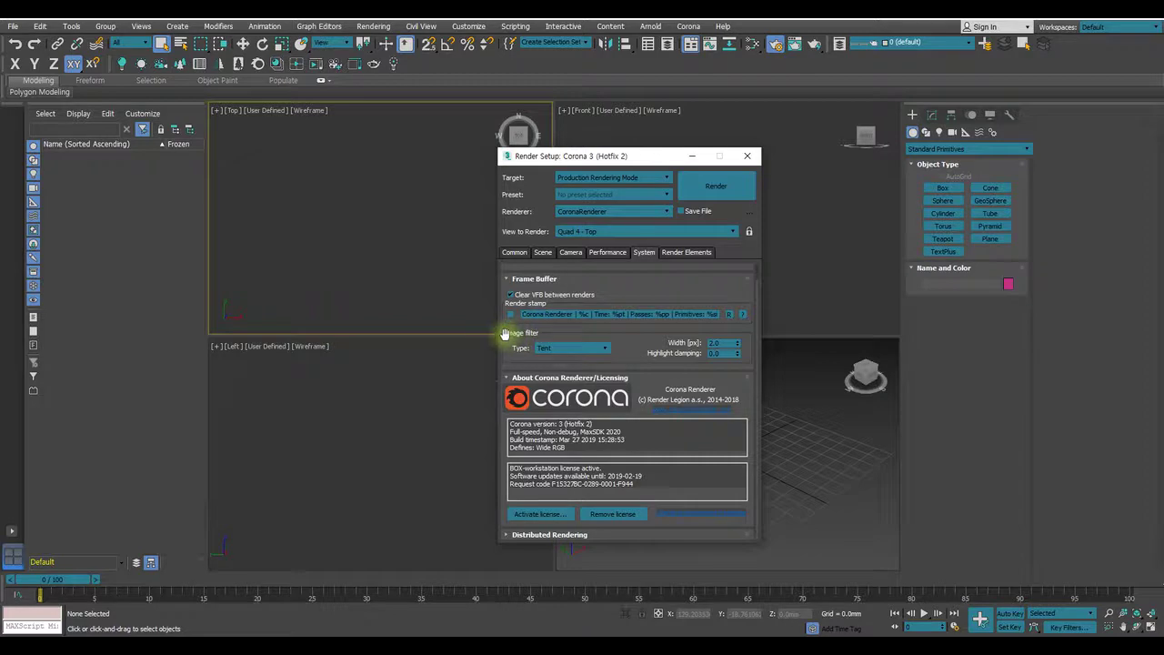
left_click(687, 252)
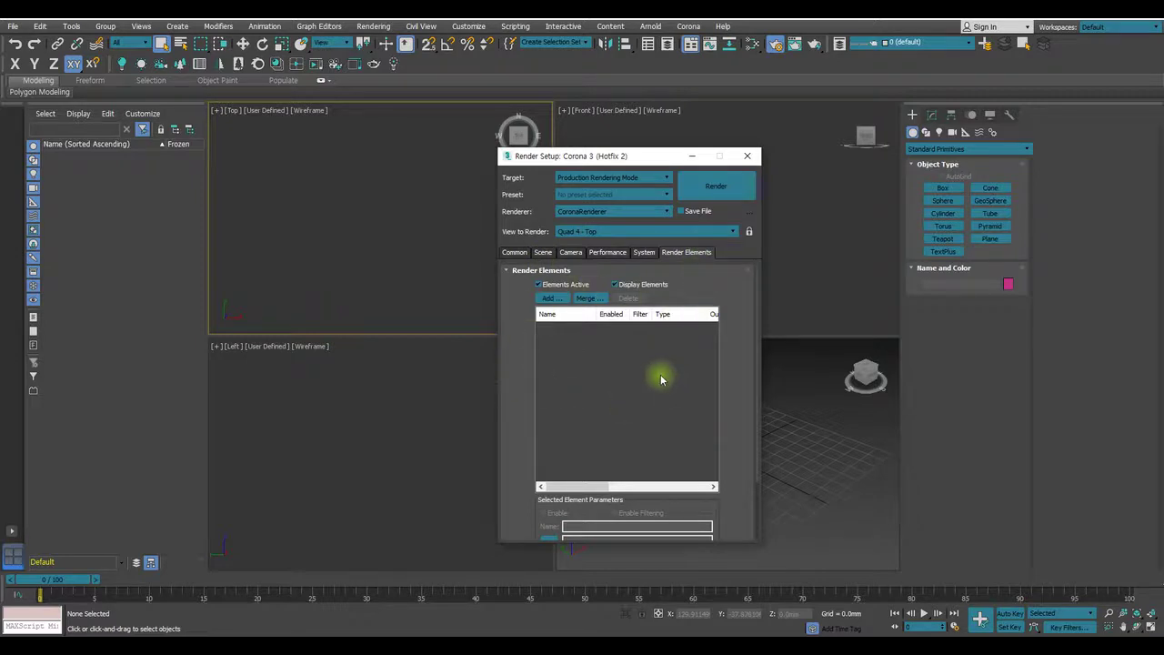
left_click(602, 252)
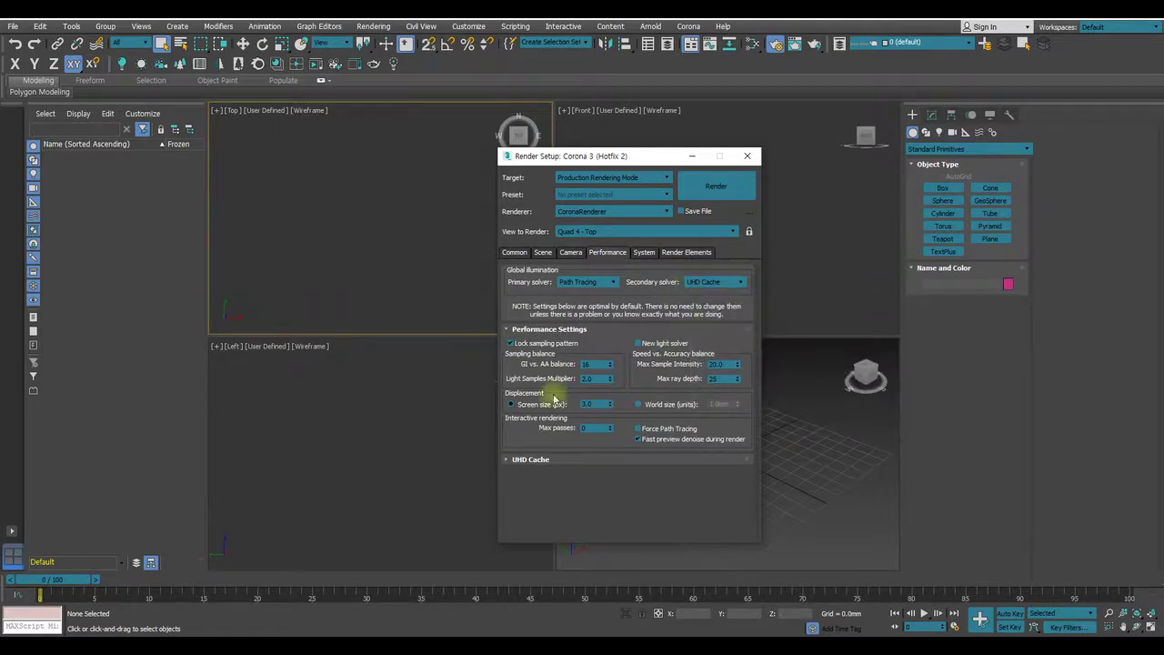
Close Render Setup and make the Front viewport active.
left_click(747, 155)
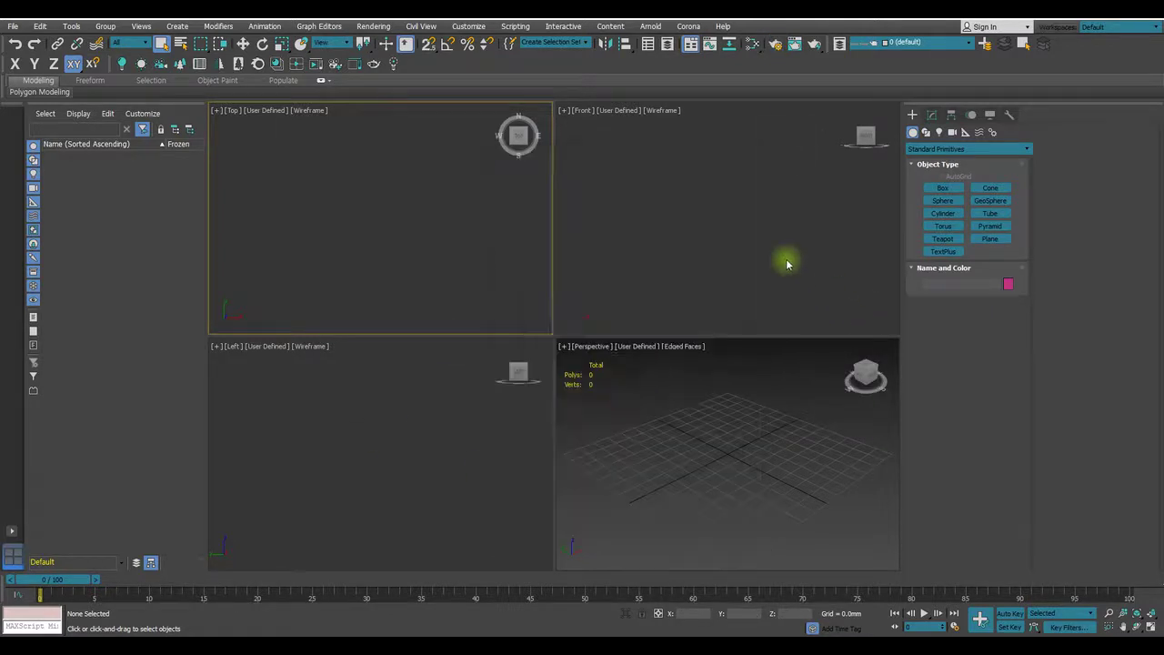
left_click(786, 228)
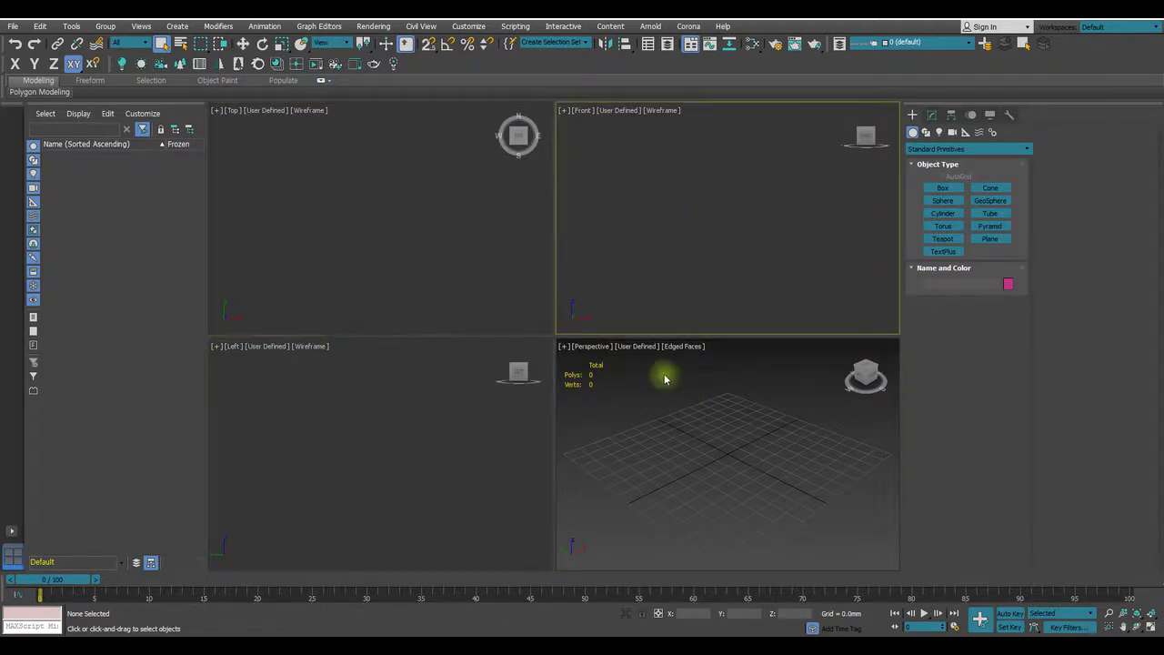
left_click(690, 257)
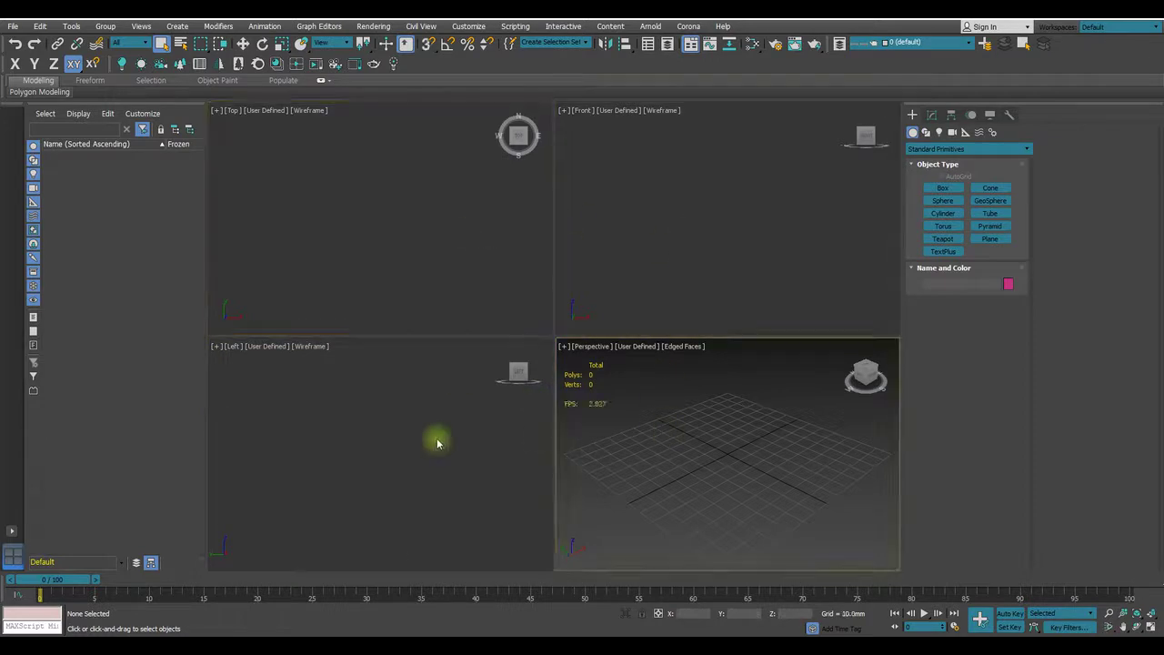
Reopen the recent superroom_end.max without saving the current empty scene.
left_click(9, 28)
mouse_move(38, 89)
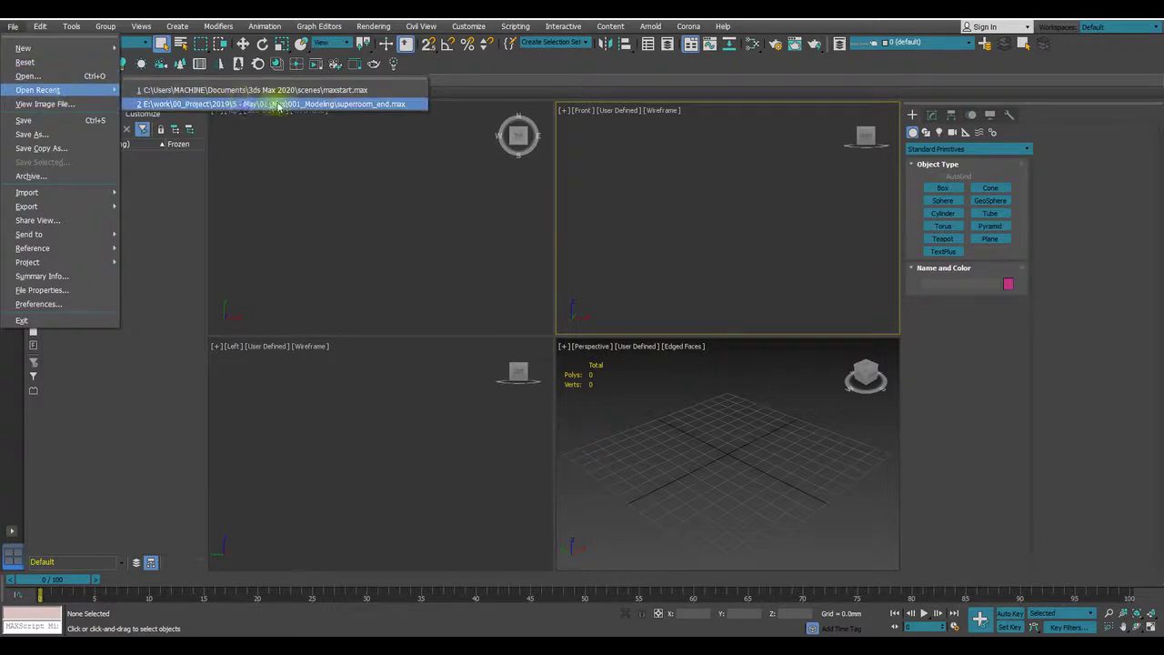
left_click(178, 105)
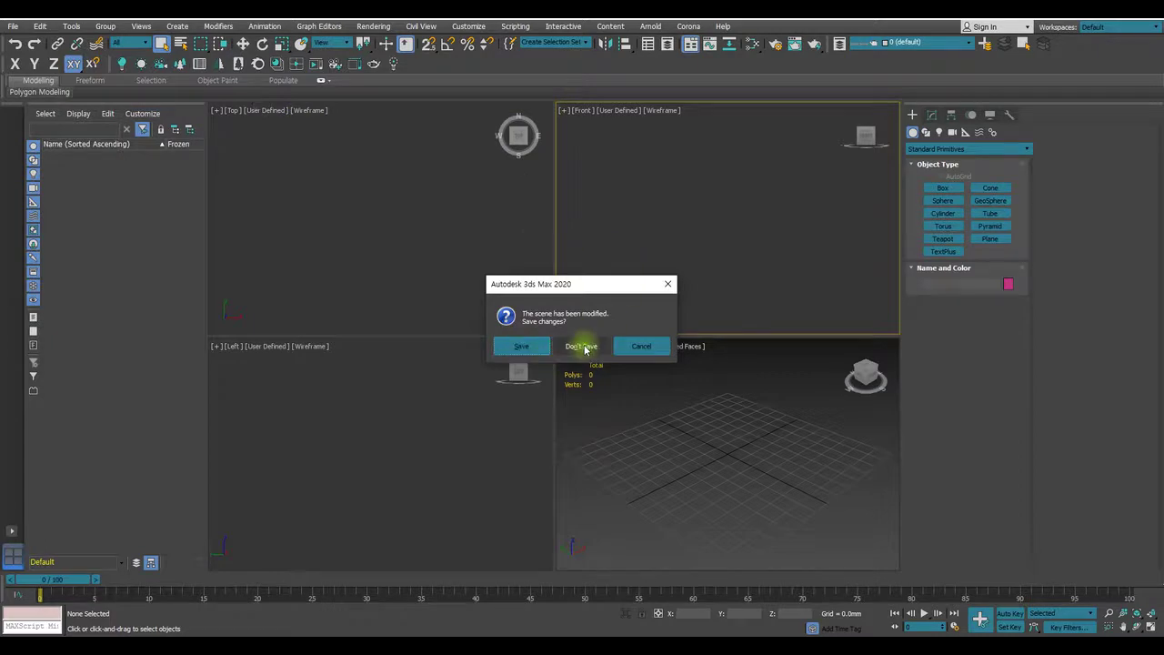
left_click(585, 348)
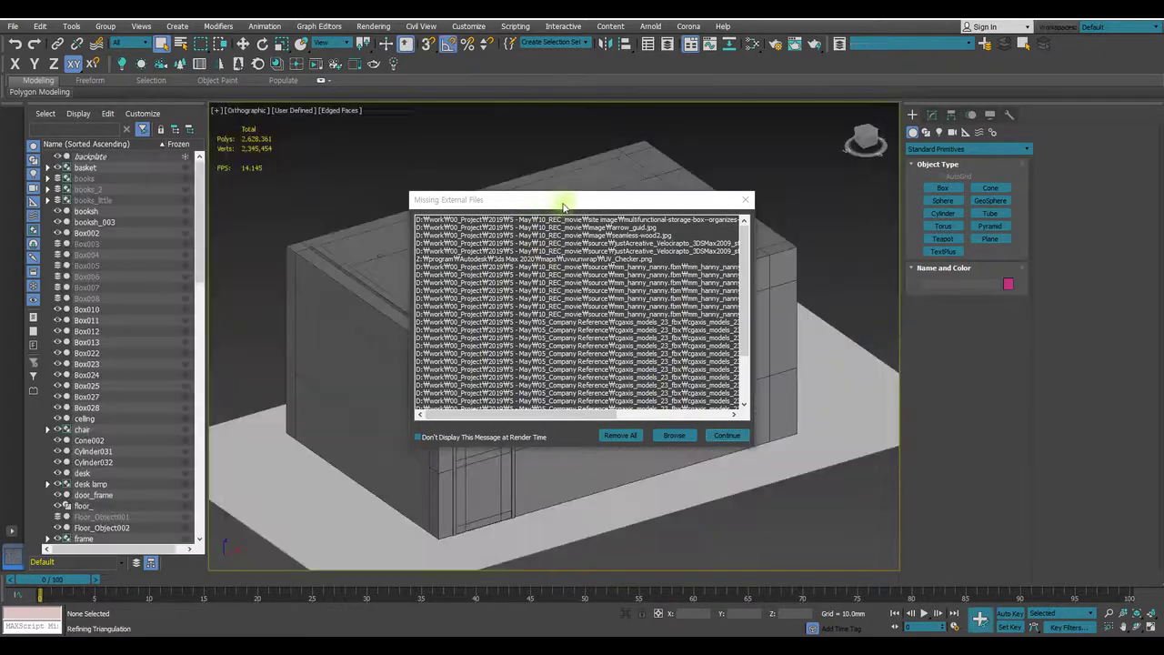
Drag the Missing External Files dialog aside while the superroom_end scene loads.
mouse_move(558, 206)
left_mouse_down()
mouse_move(540, 202)
mouse_move(870, 188)
left_mouse_up()
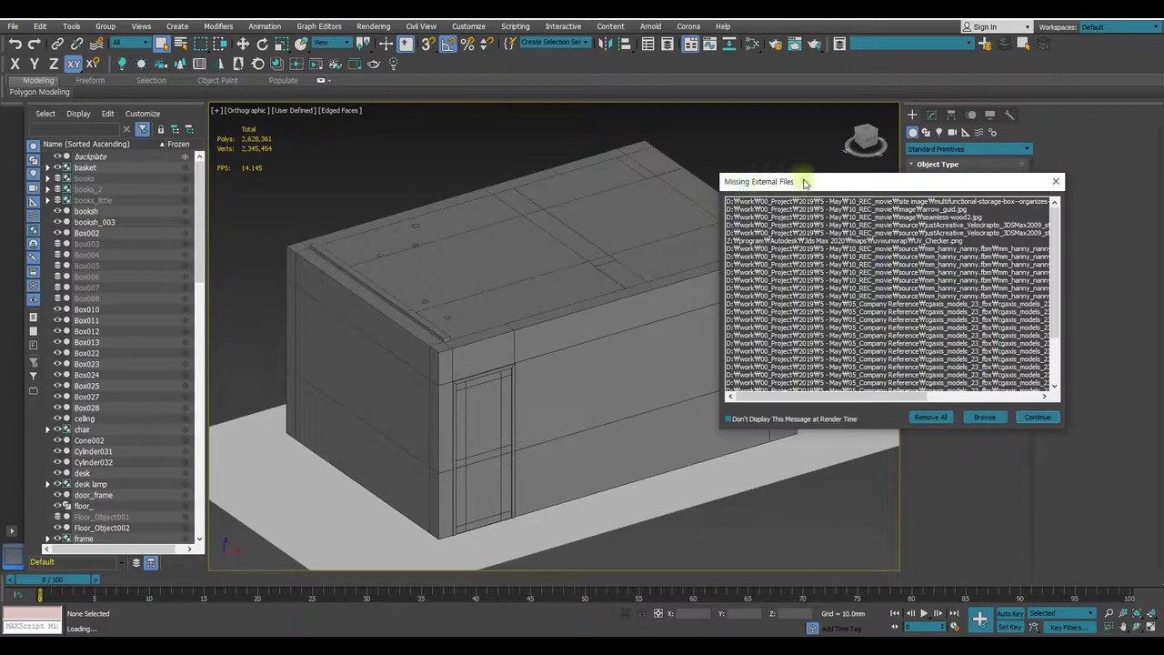
left_click_drag(842, 185, 859, 187)
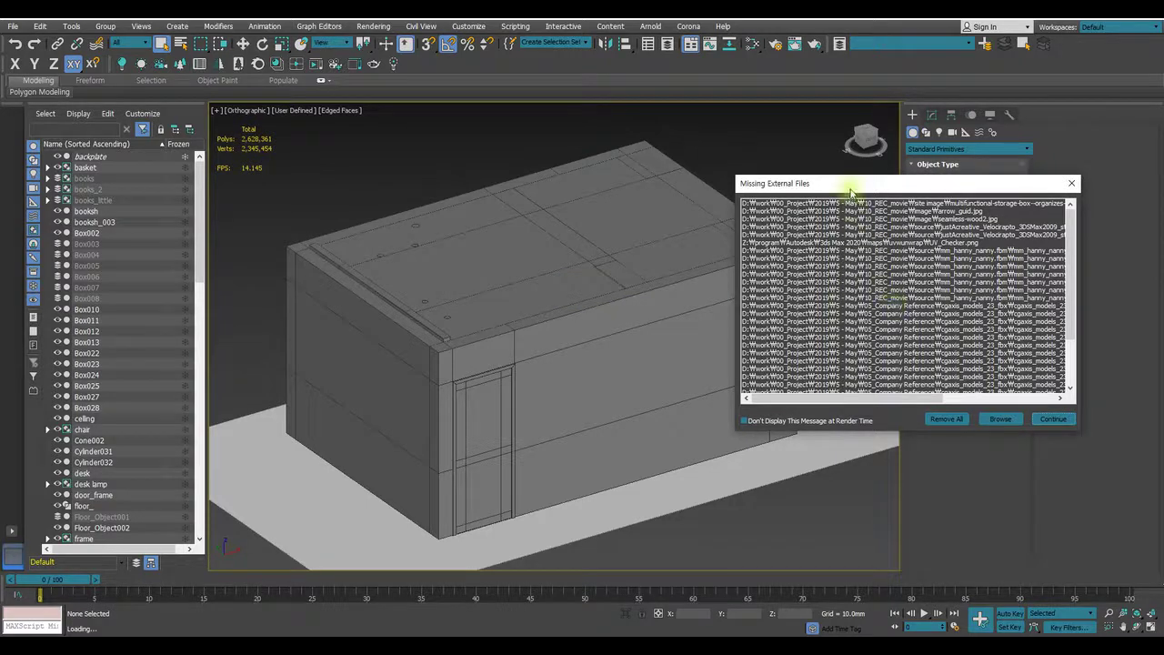
left_click_drag(856, 188, 865, 186)
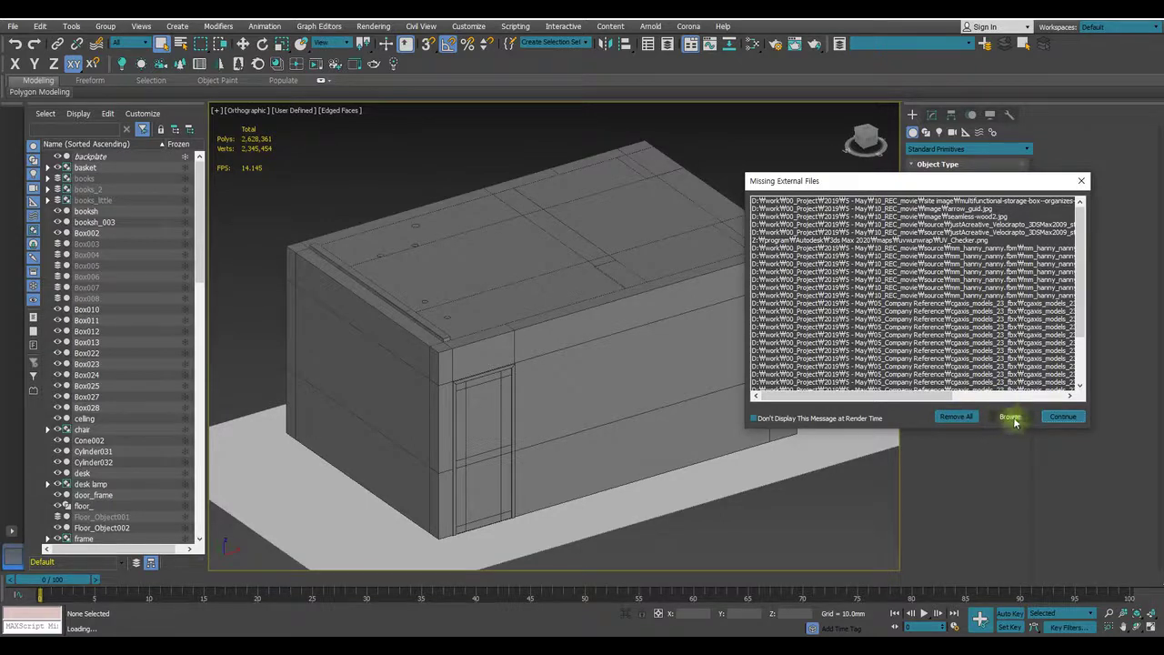
left_click_drag(928, 189, 789, 192)
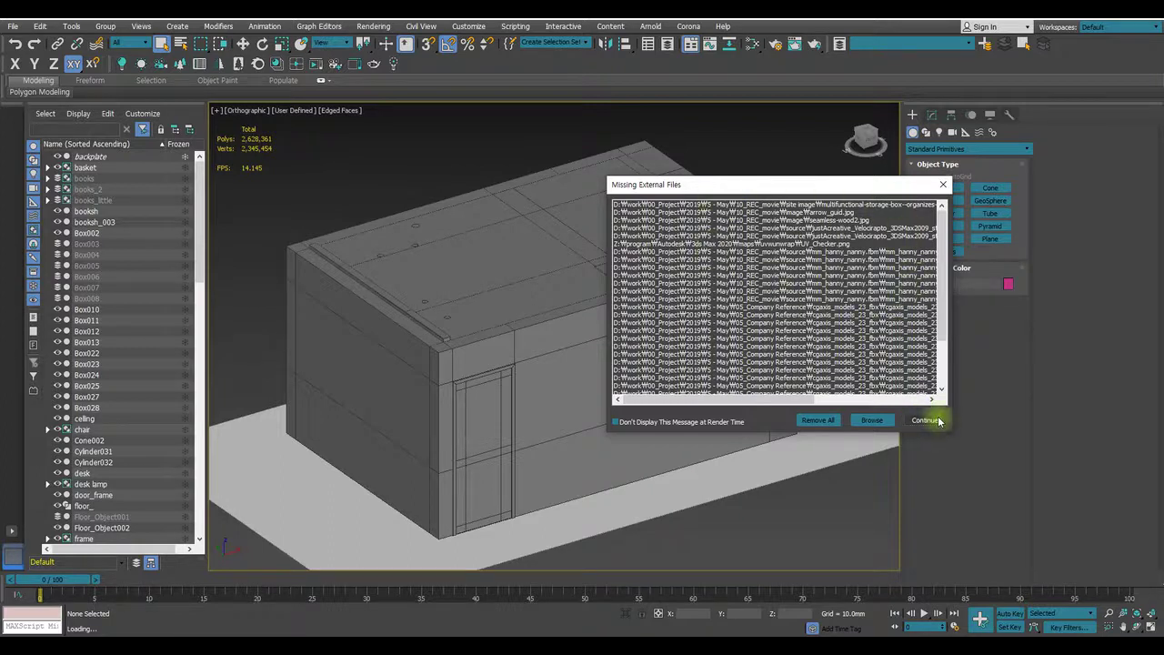
Open Configure External File Paths and launch the folder browser for a new path.
left_click(875, 421)
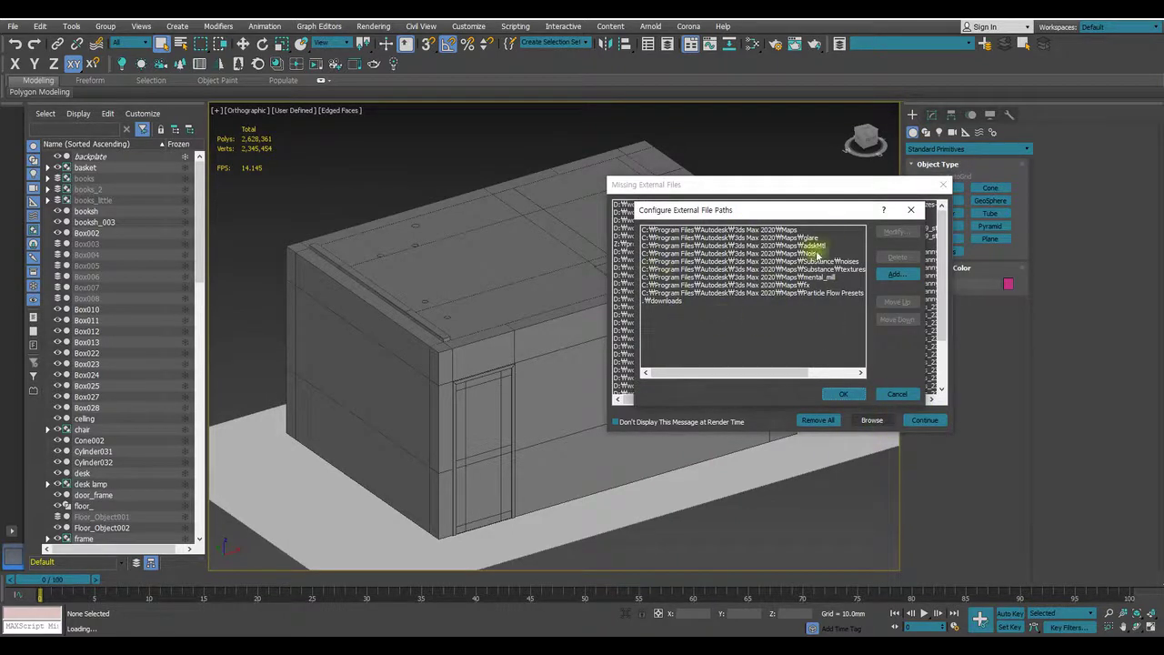
left_click_drag(741, 211, 486, 186)
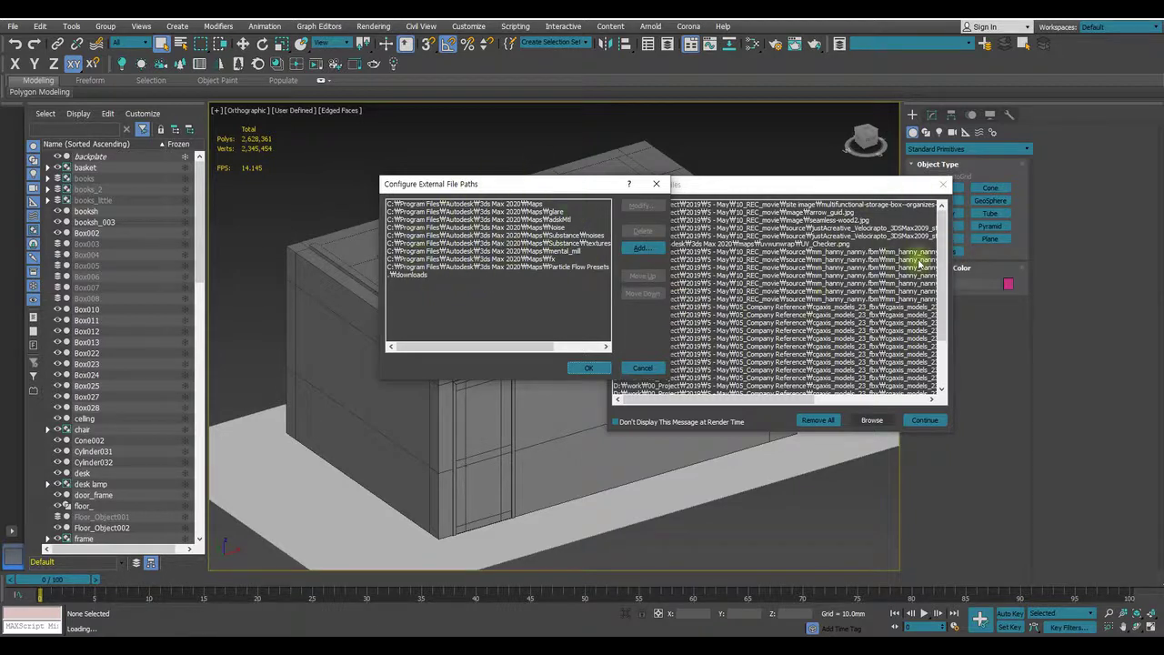
left_click_drag(532, 187, 512, 189)
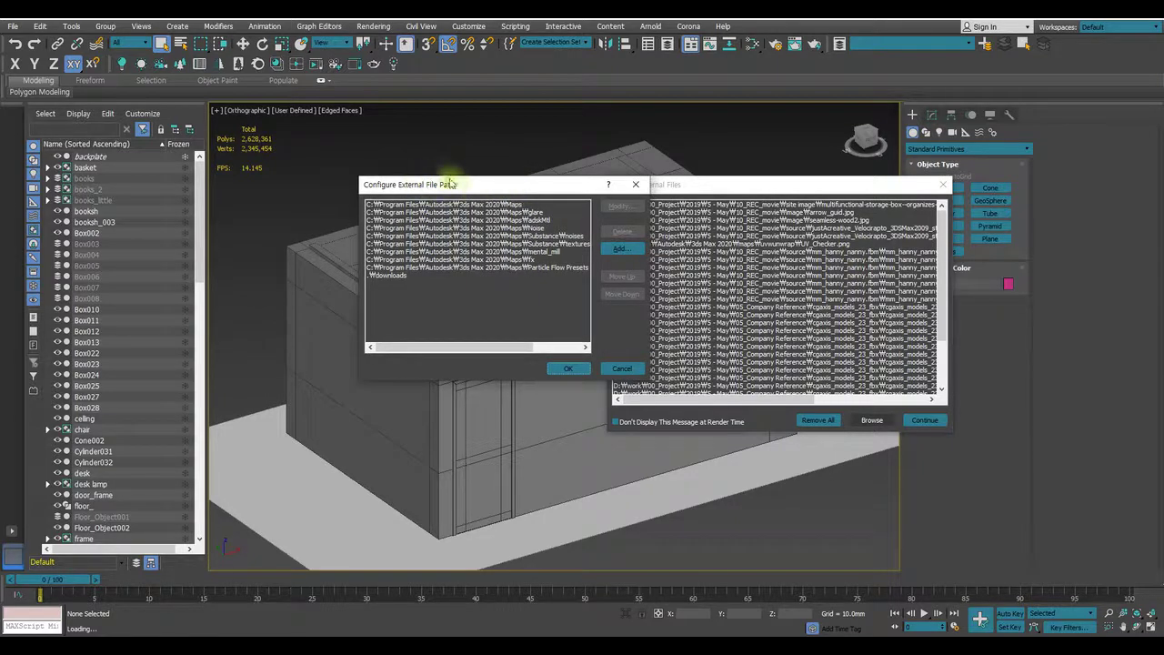
left_click_drag(490, 187, 520, 189)
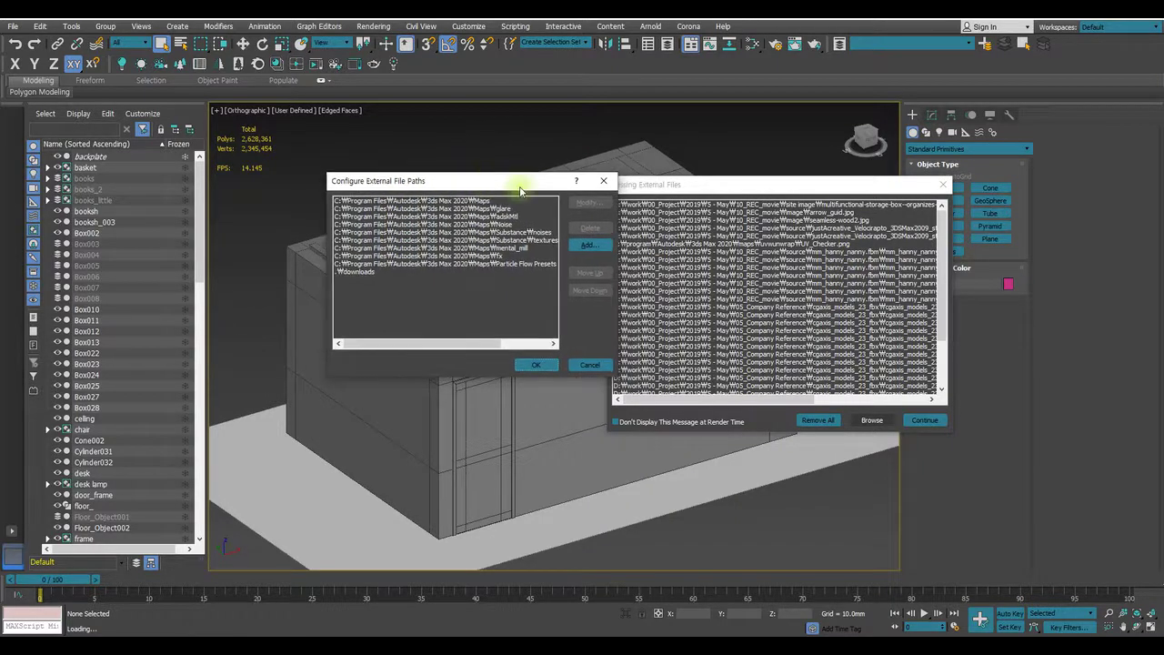
left_click(580, 246)
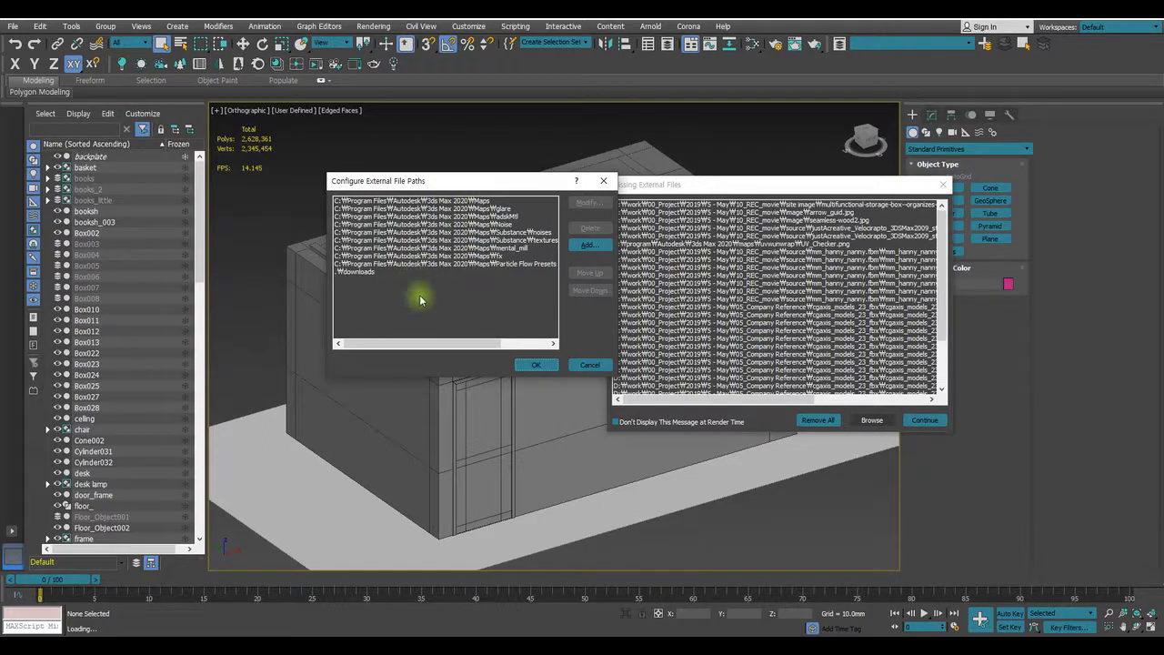
left_click(607, 246)
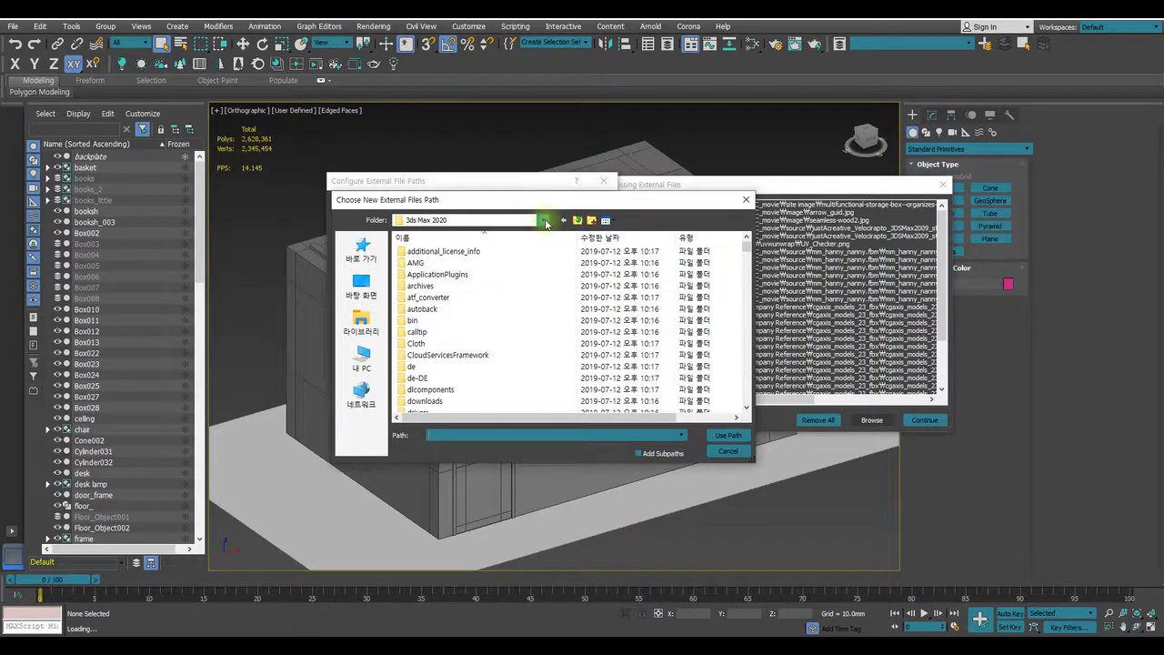
Jump to the 10_REC_movie folder, open ETC and peek into its image subfolder.
left_click(544, 221)
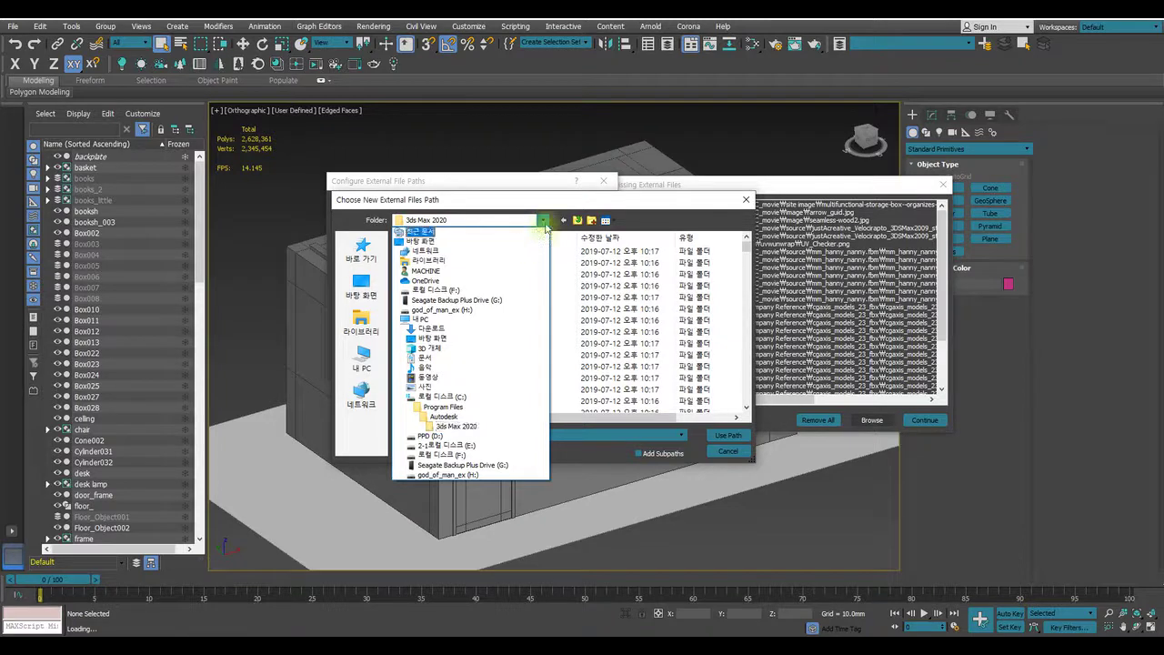
left_click(544, 221)
left_click(563, 220)
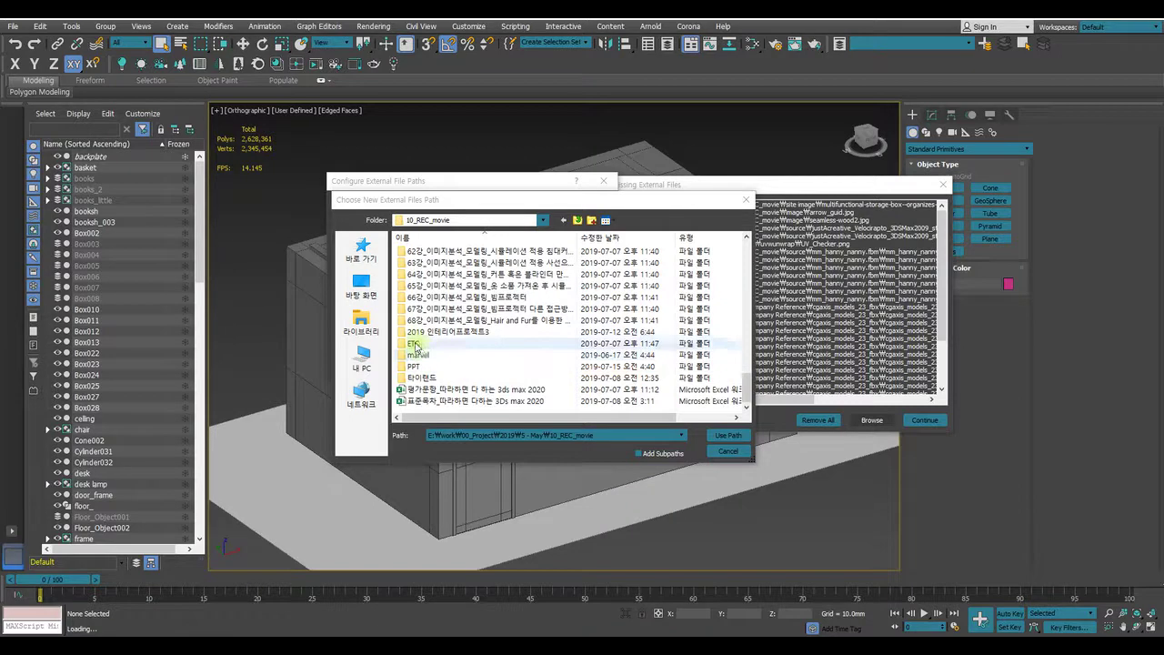
double_click(416, 344)
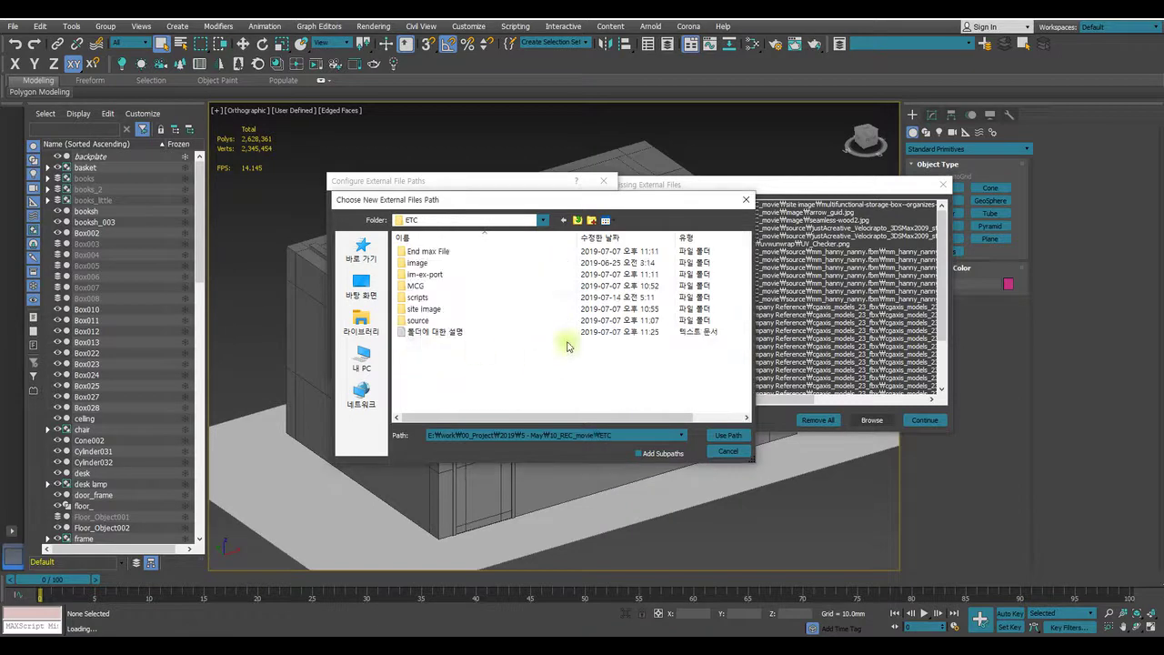
double_click(434, 263)
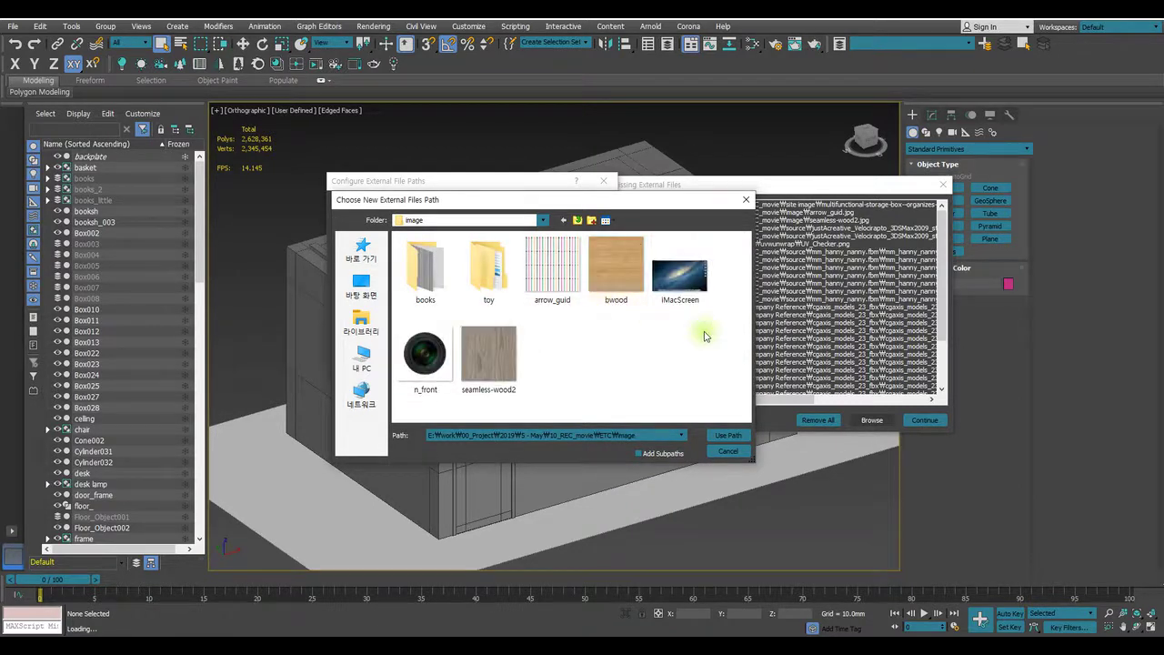
left_click(578, 221)
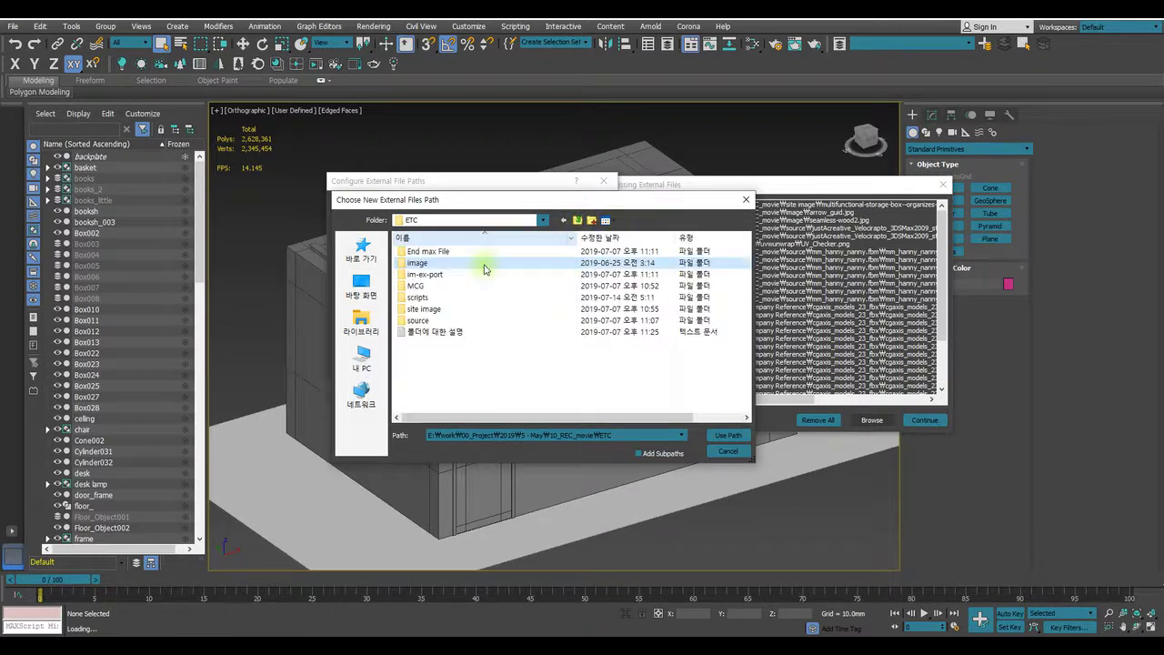
Browse the site image folder's chair, Room and stand subfolders, then return to ETC.
double_click(430, 310)
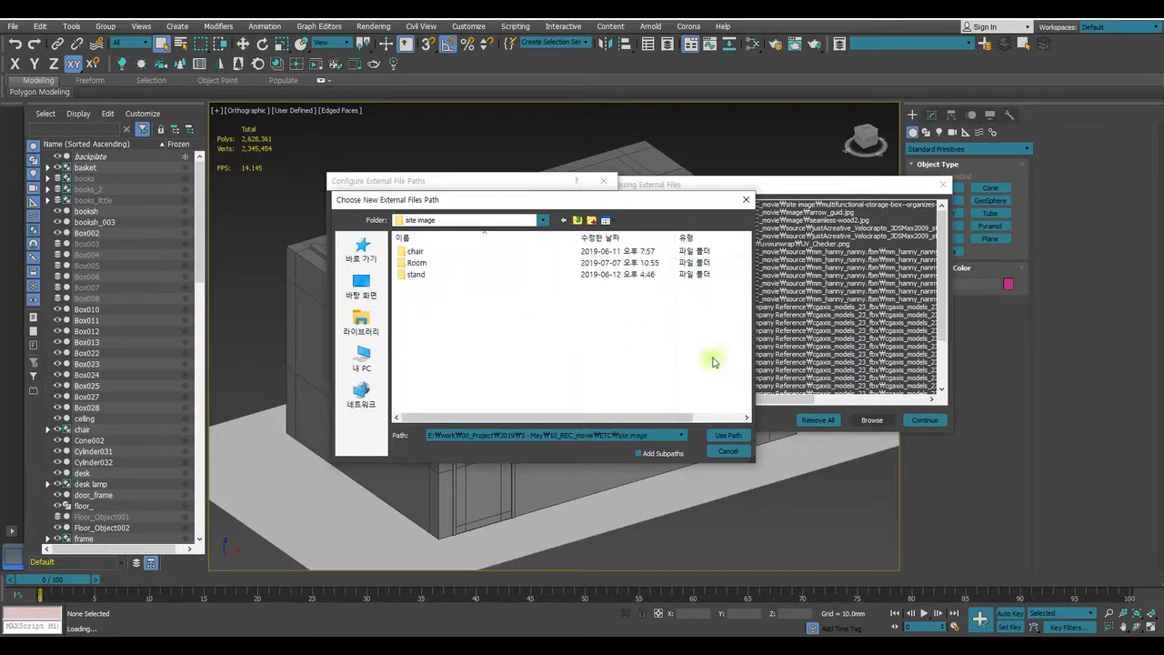
double_click(442, 252)
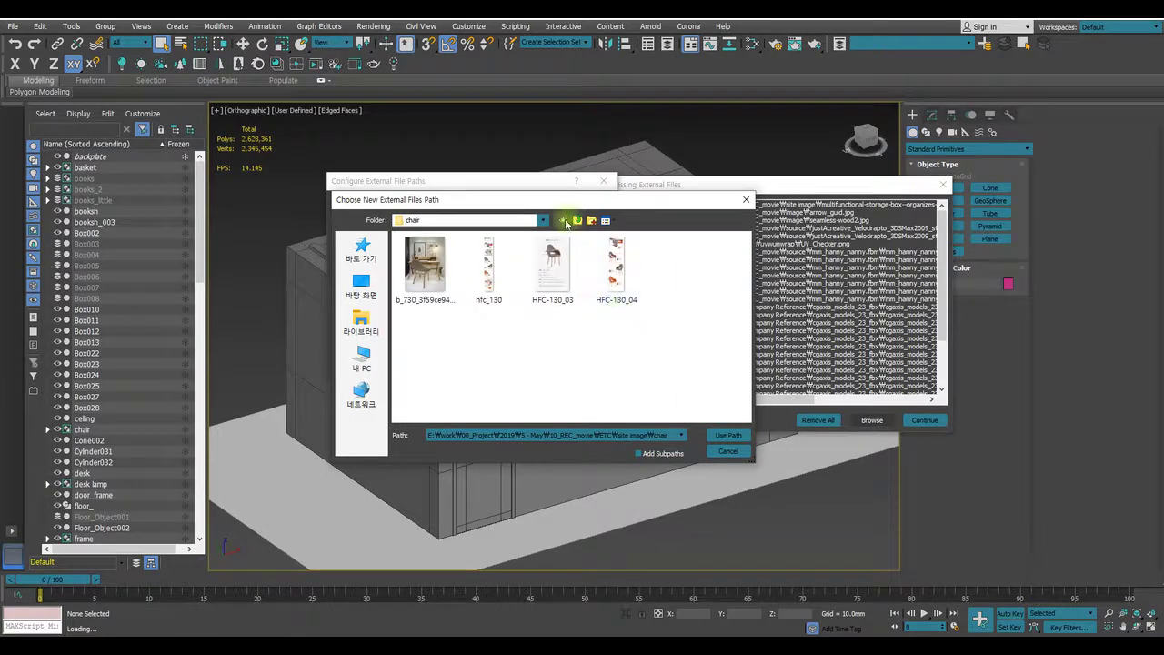
left_click(576, 222)
double_click(427, 263)
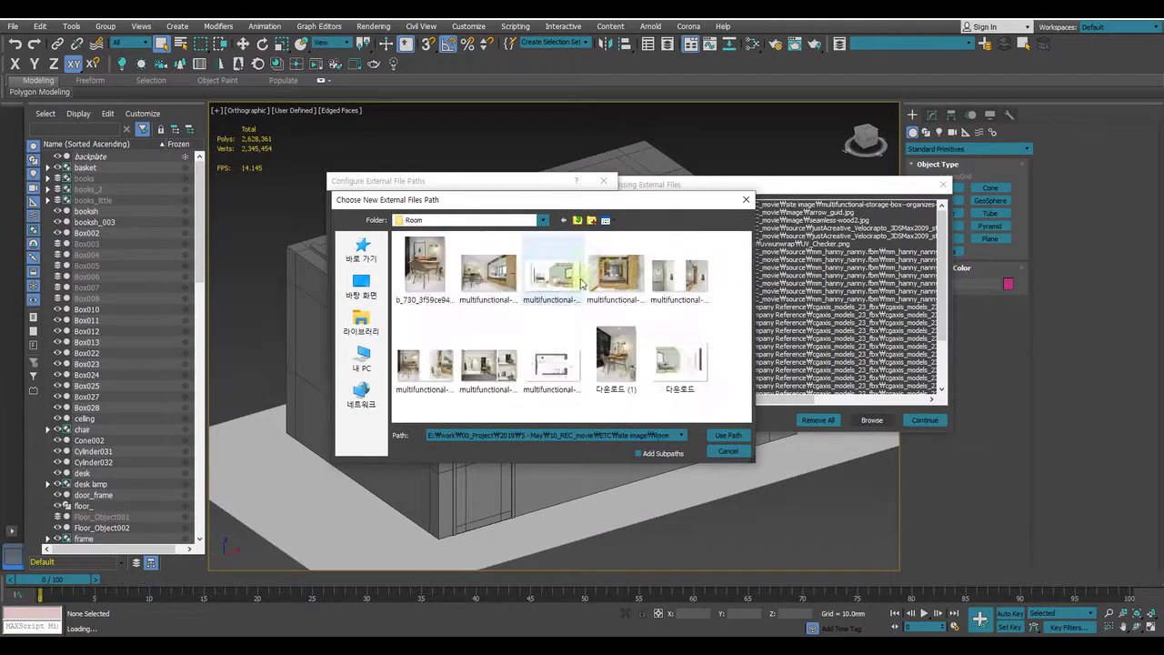
left_click(576, 220)
double_click(442, 274)
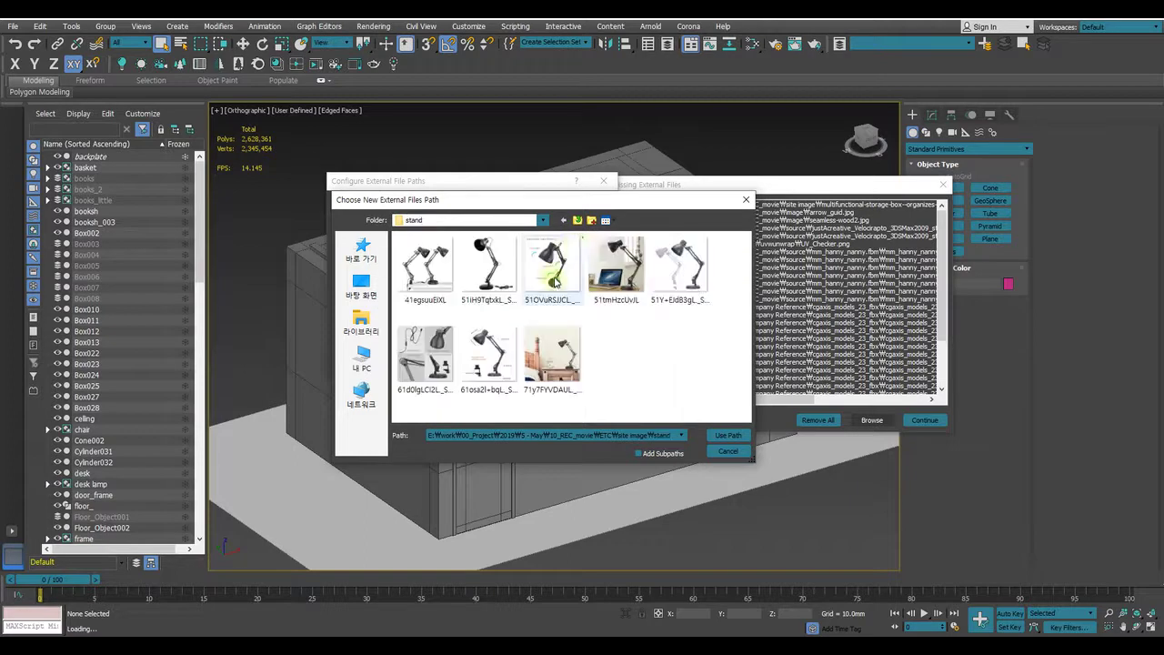
left_click(577, 220)
left_click(576, 220)
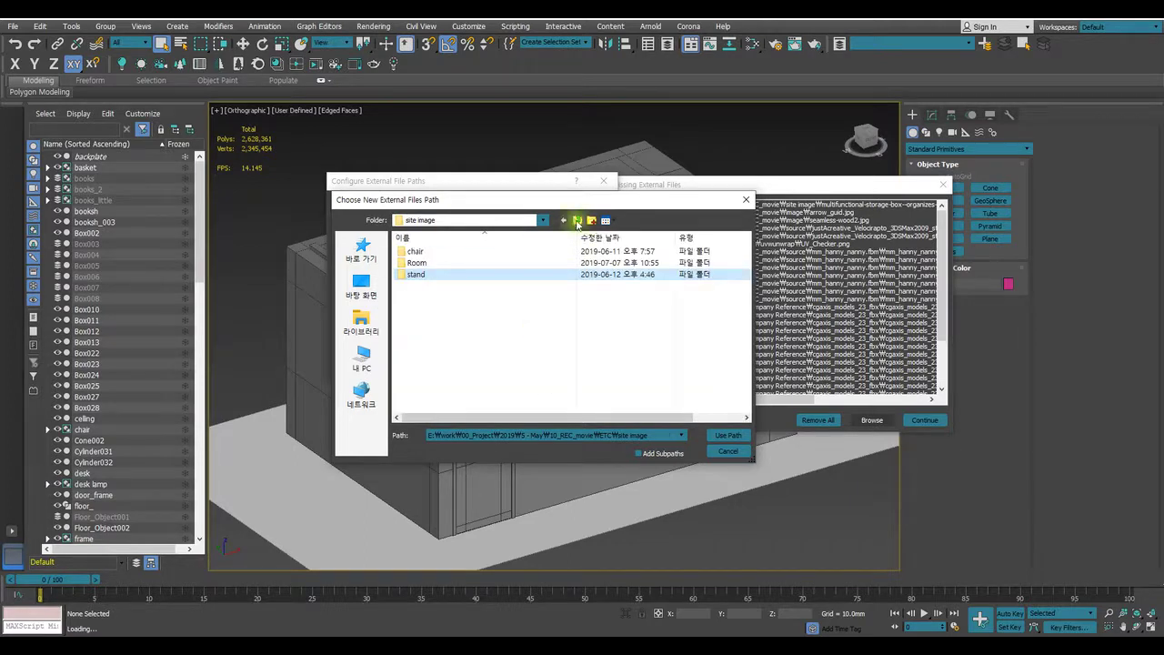
Check the ETC source folder, go up to 10_REC_movie, and reopen ETC.
double_click(429, 320)
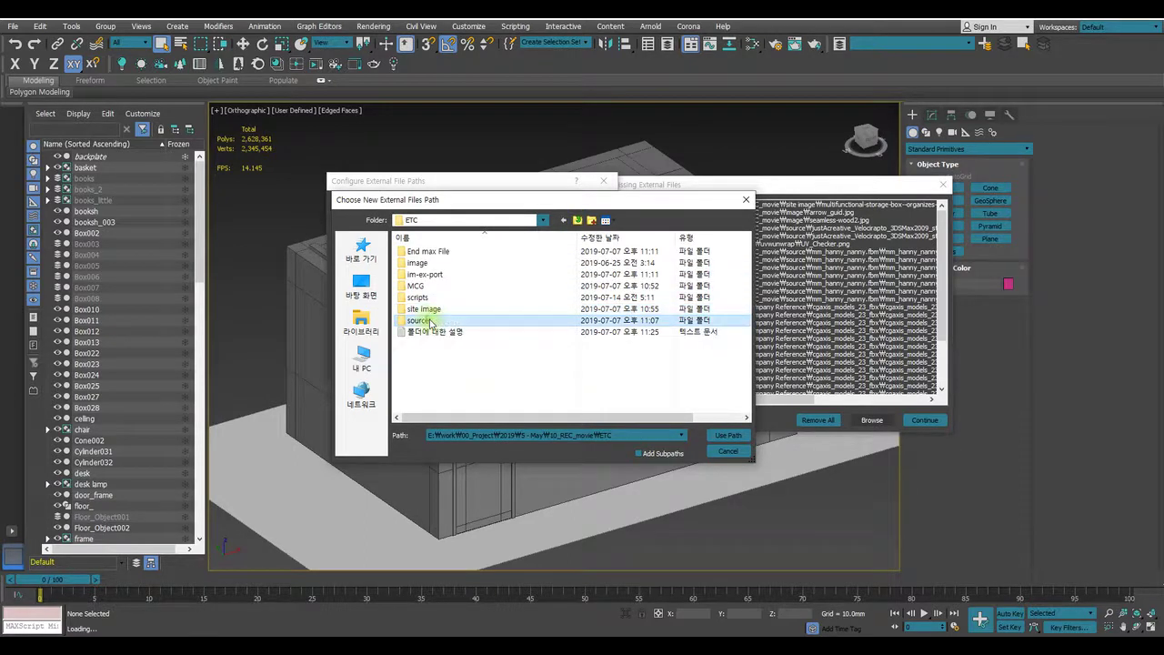
left_click(576, 220)
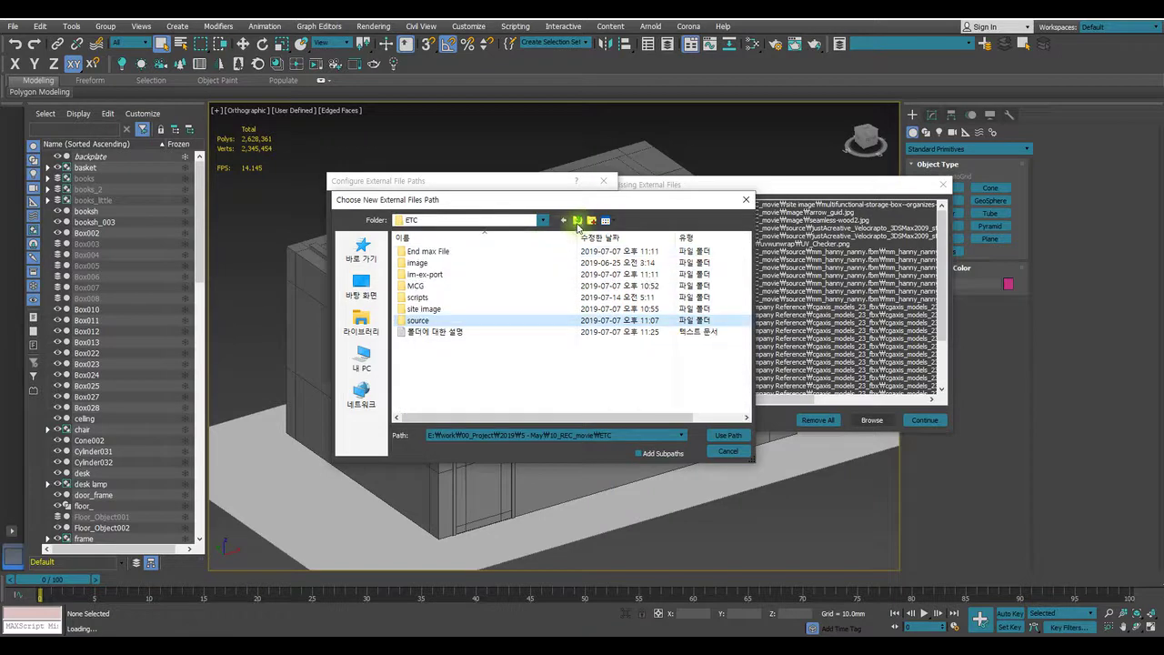
left_click(520, 378)
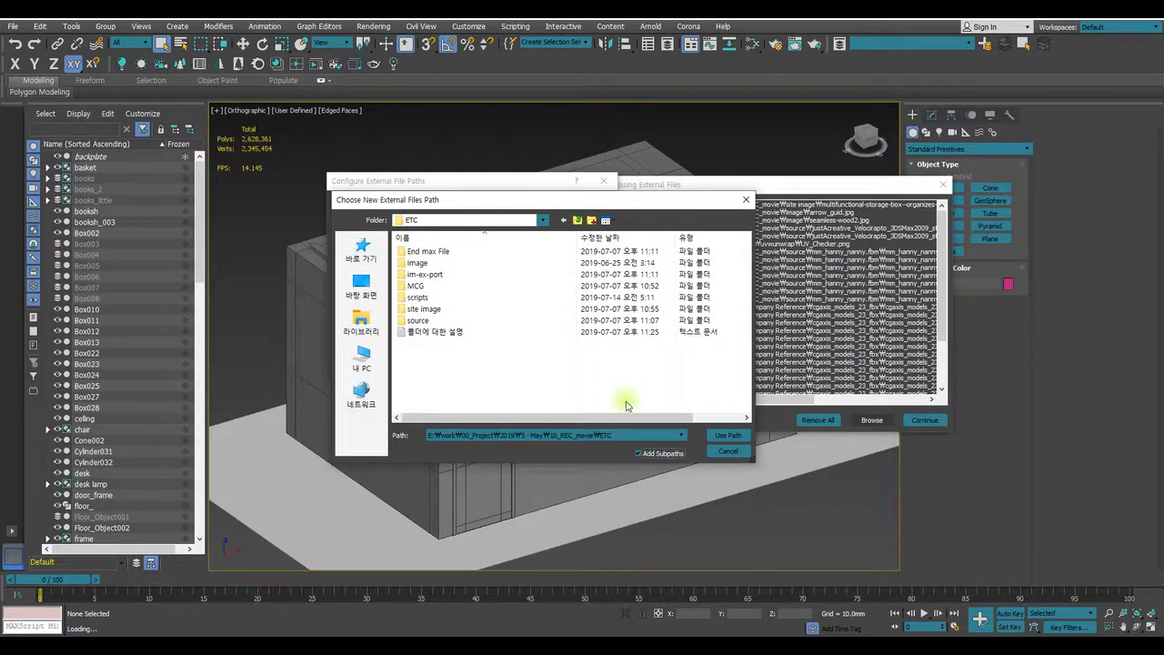
left_click(719, 436)
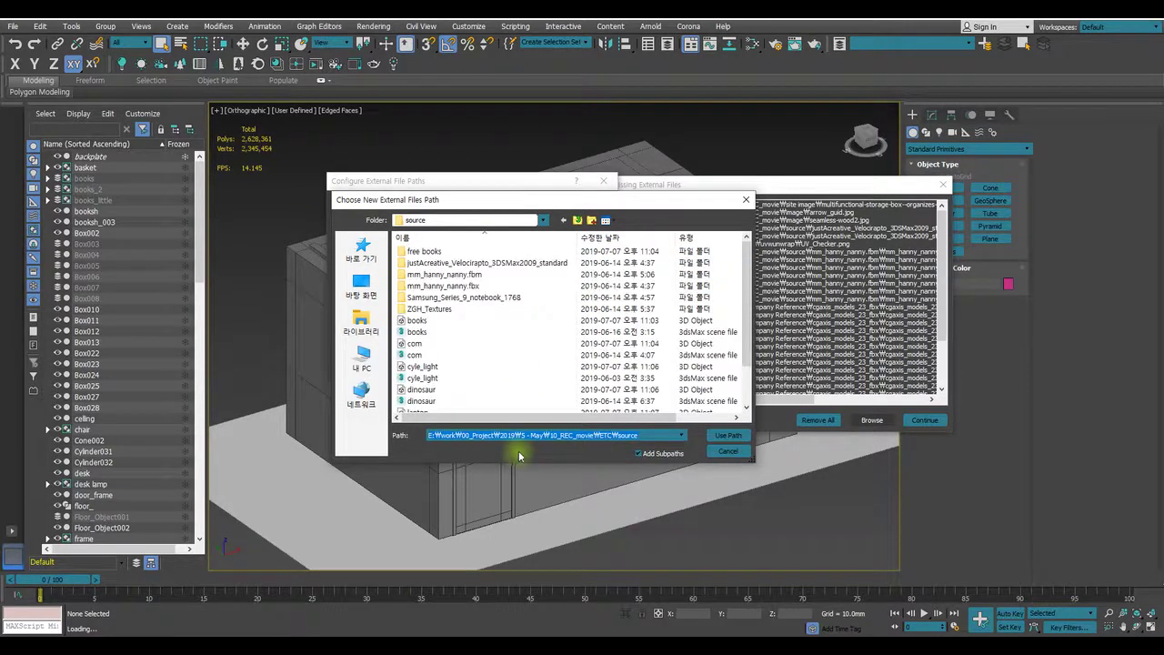
left_click(578, 221)
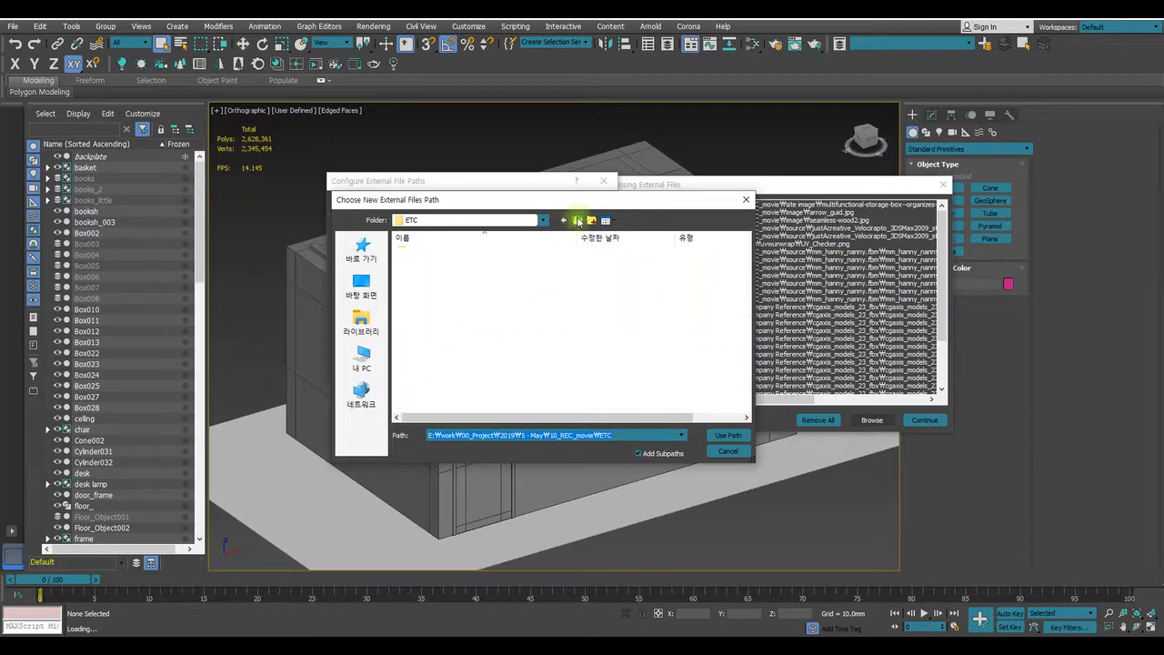
left_click(579, 221)
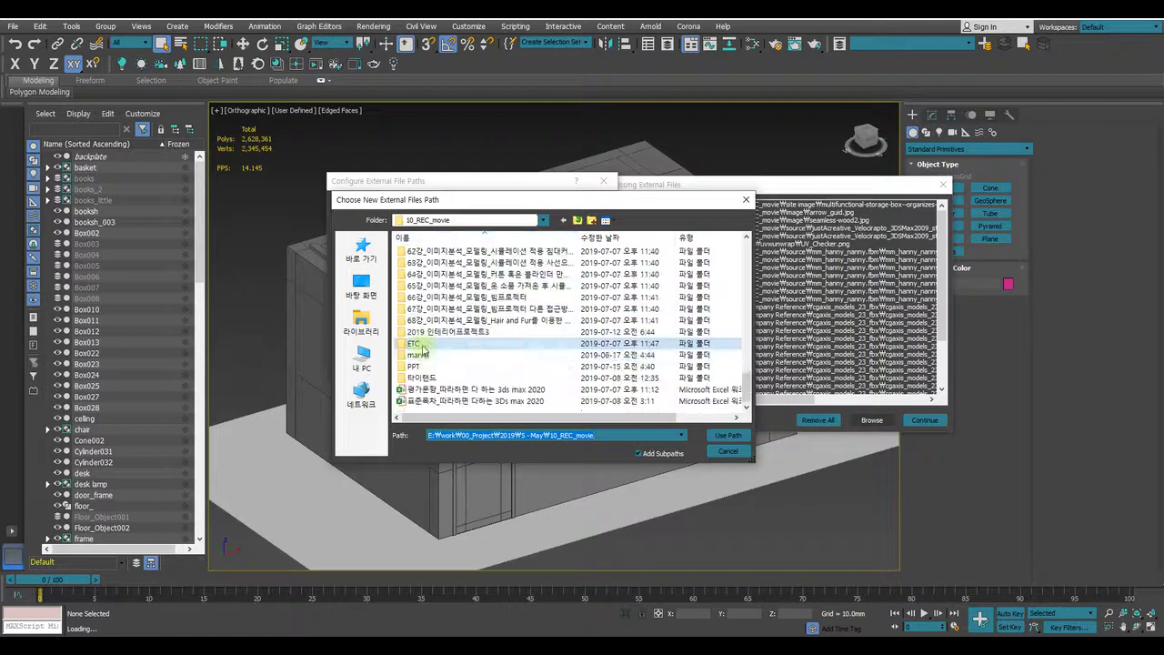
double_click(420, 346)
Use ETC with its subfolders as the external file path and confirm the new paths.
left_click(727, 436)
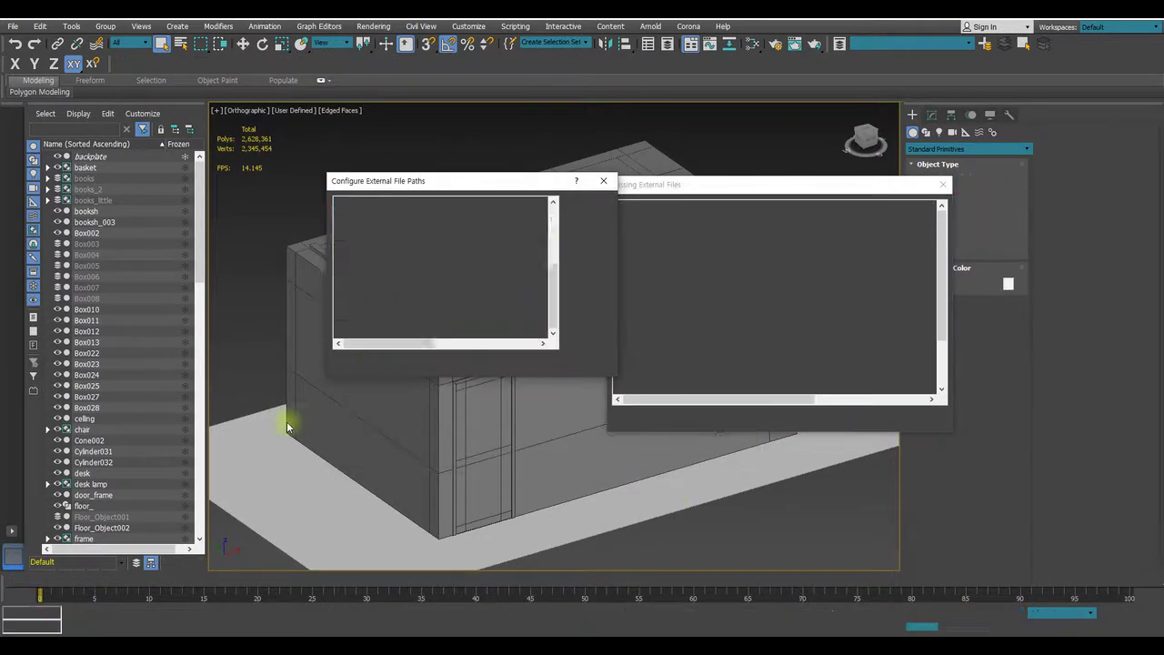
left_click_drag(414, 342, 349, 347)
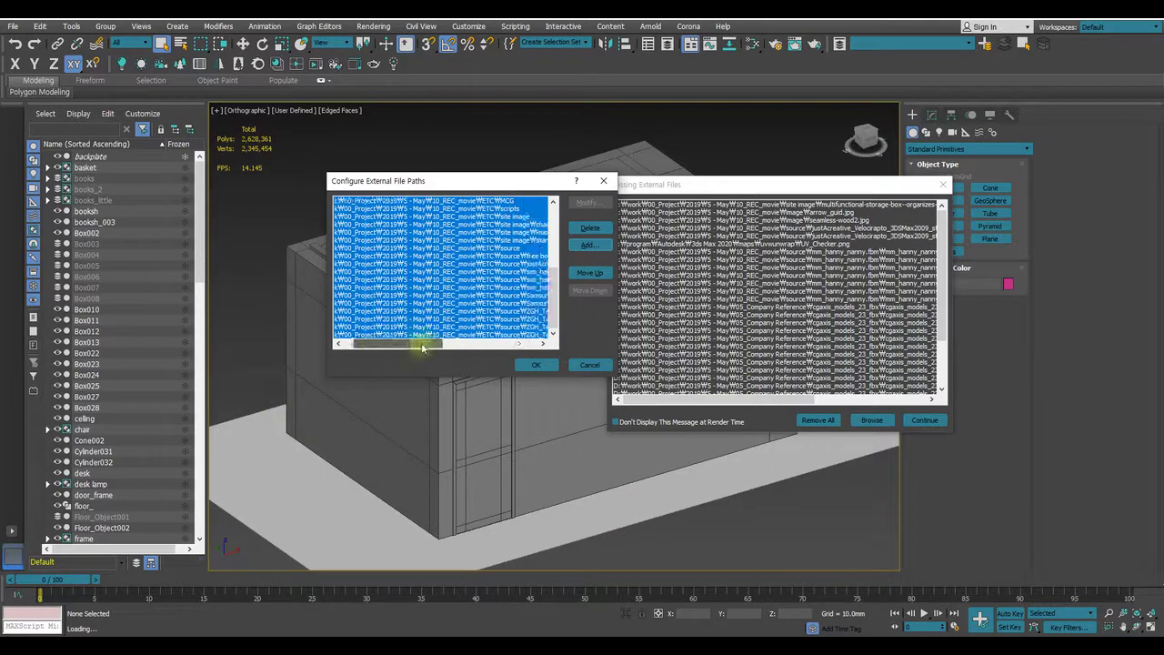
left_click(524, 366)
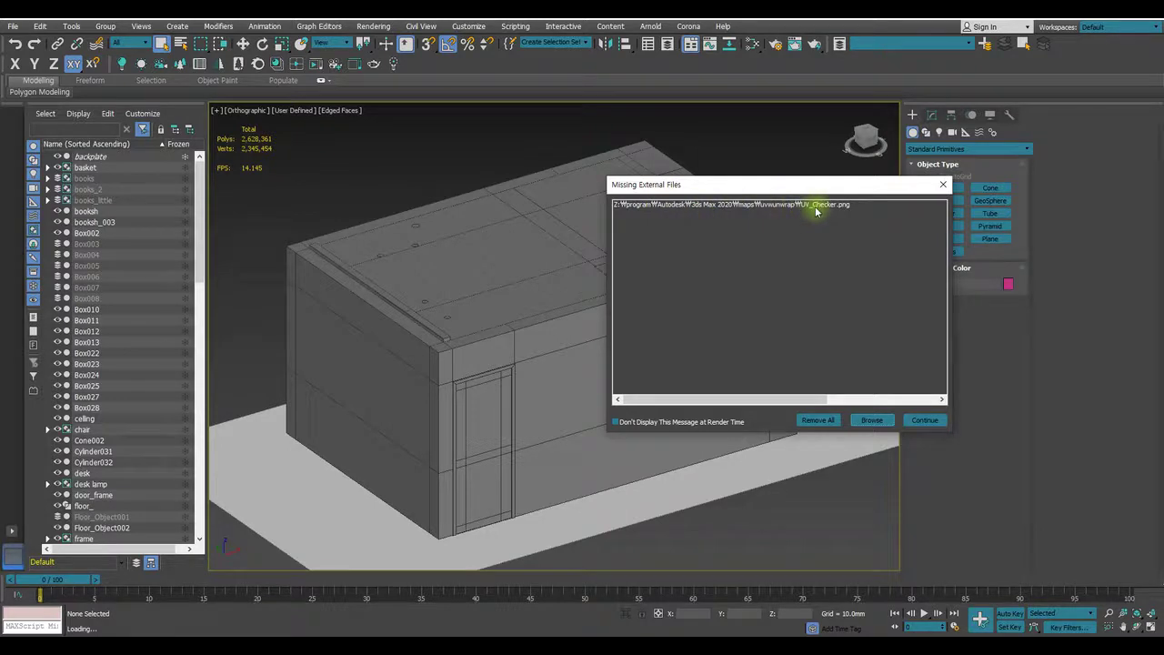
Select the remaining missing UV_Checker.png, dismiss the warning, then select all objects.
left_click_drag(817, 187, 612, 191)
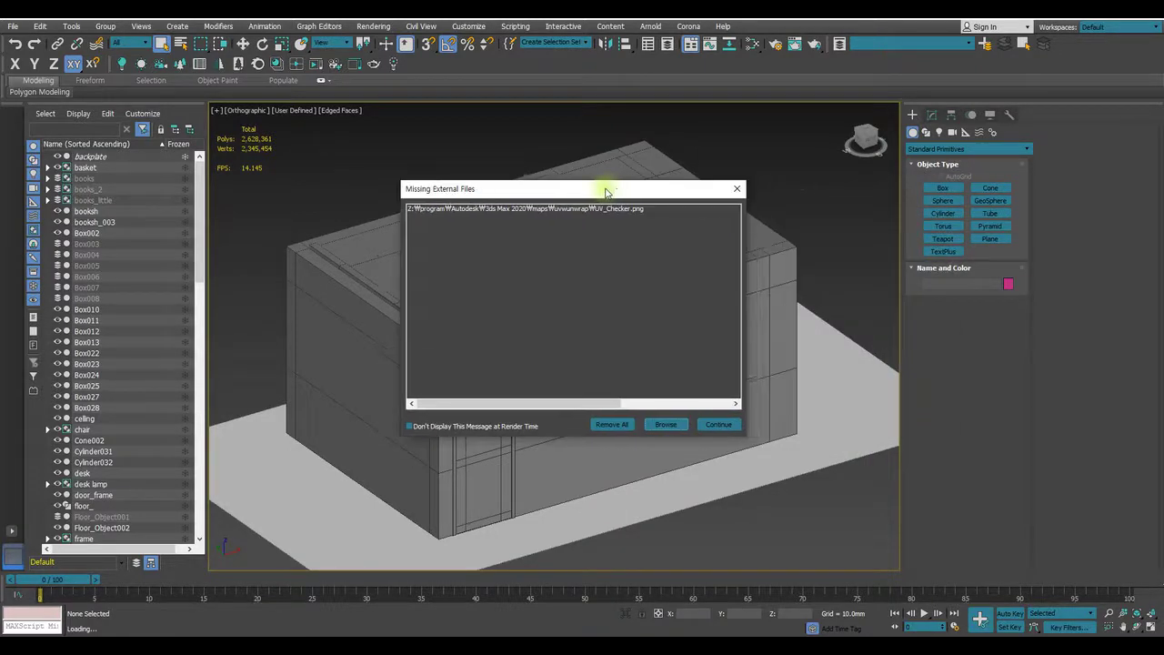
left_click(557, 209)
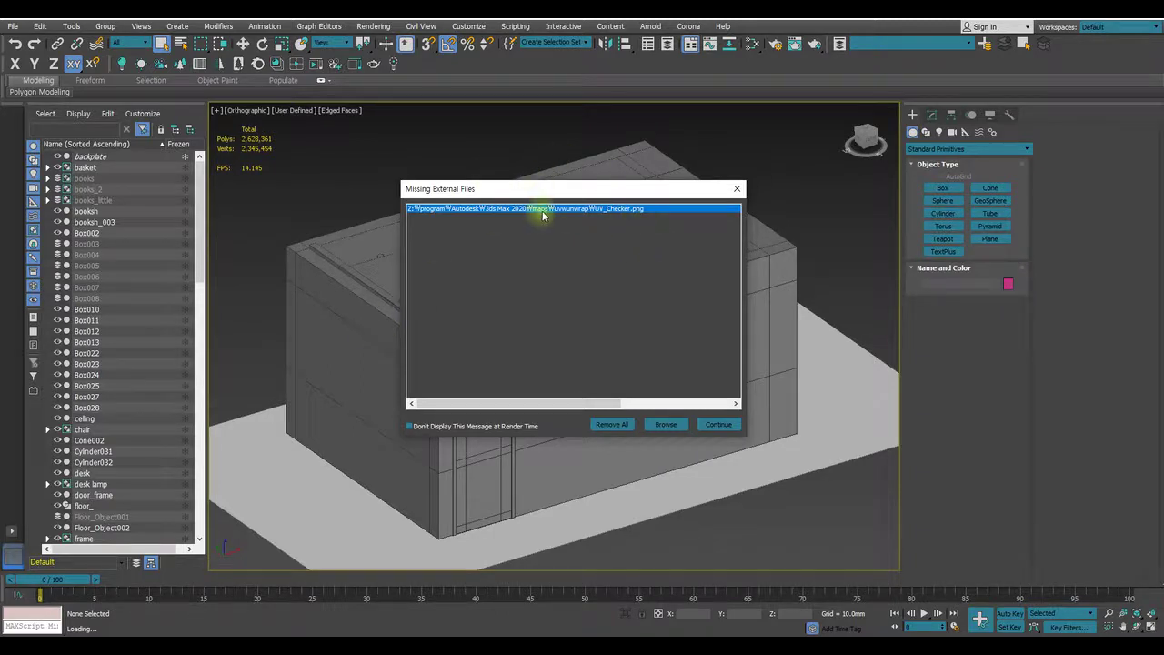
left_click(427, 426)
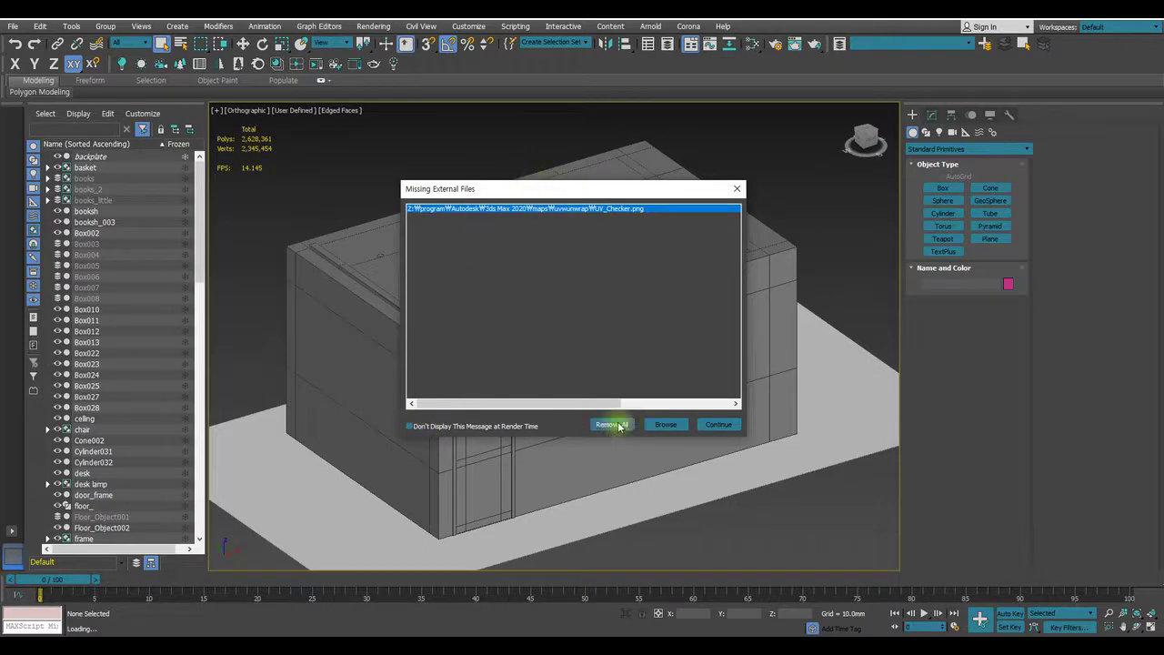
left_click(611, 423)
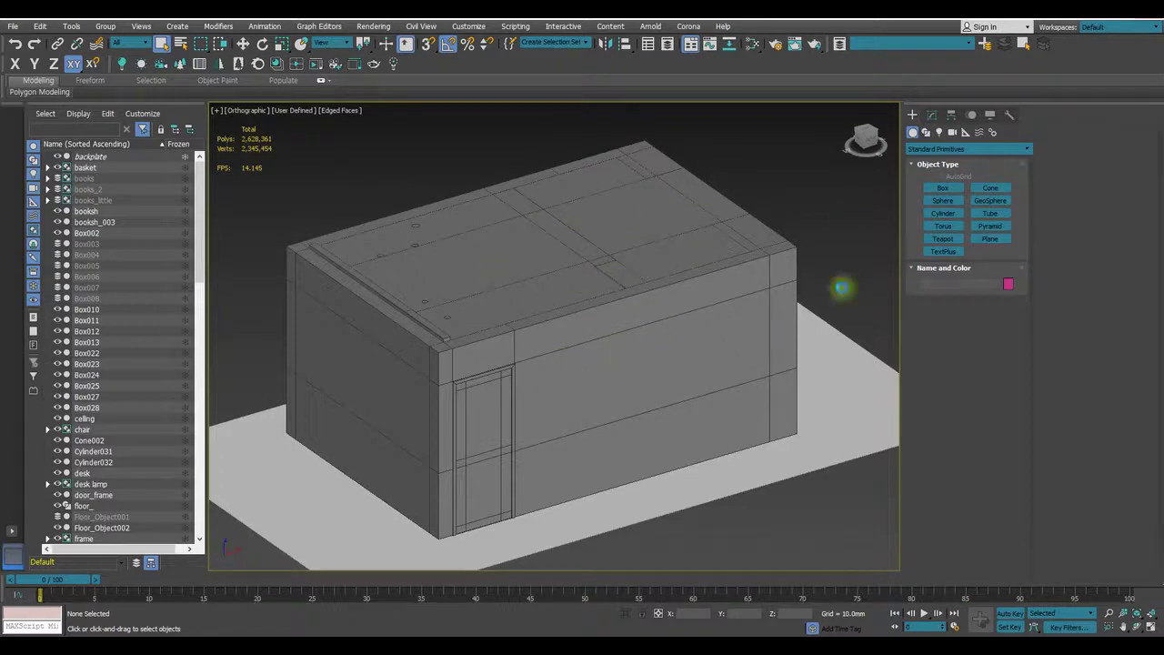
key("ctrl+a")
Select the ceiling and look through PhysCamera003 from the camera list.
left_click(806, 177)
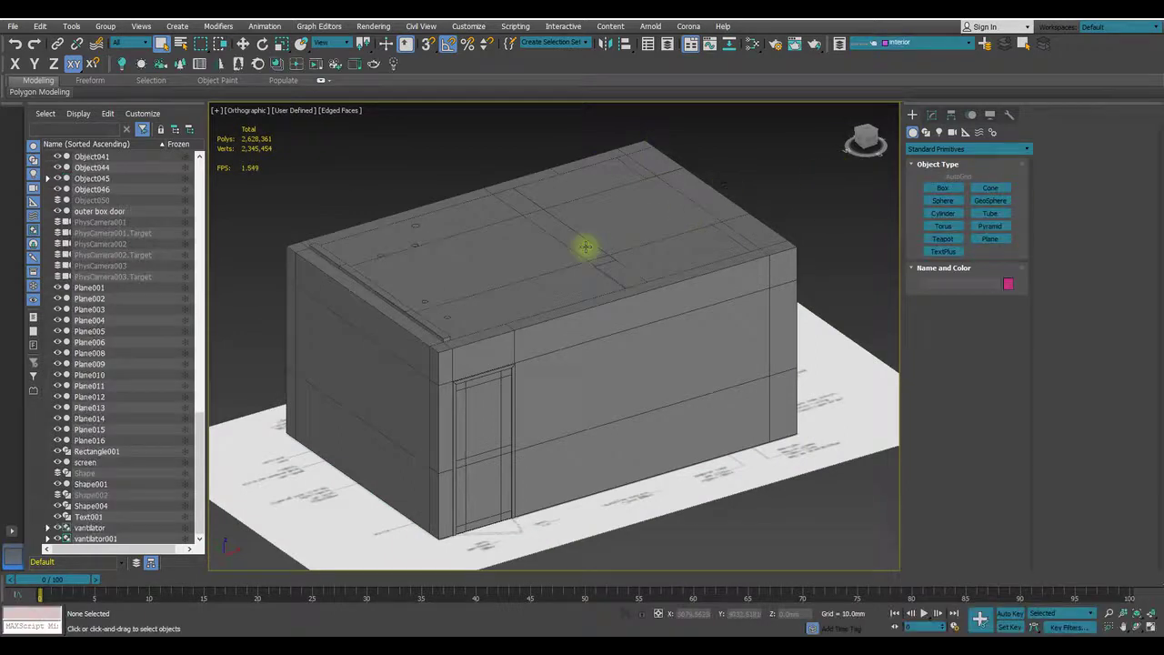
left_click(627, 241)
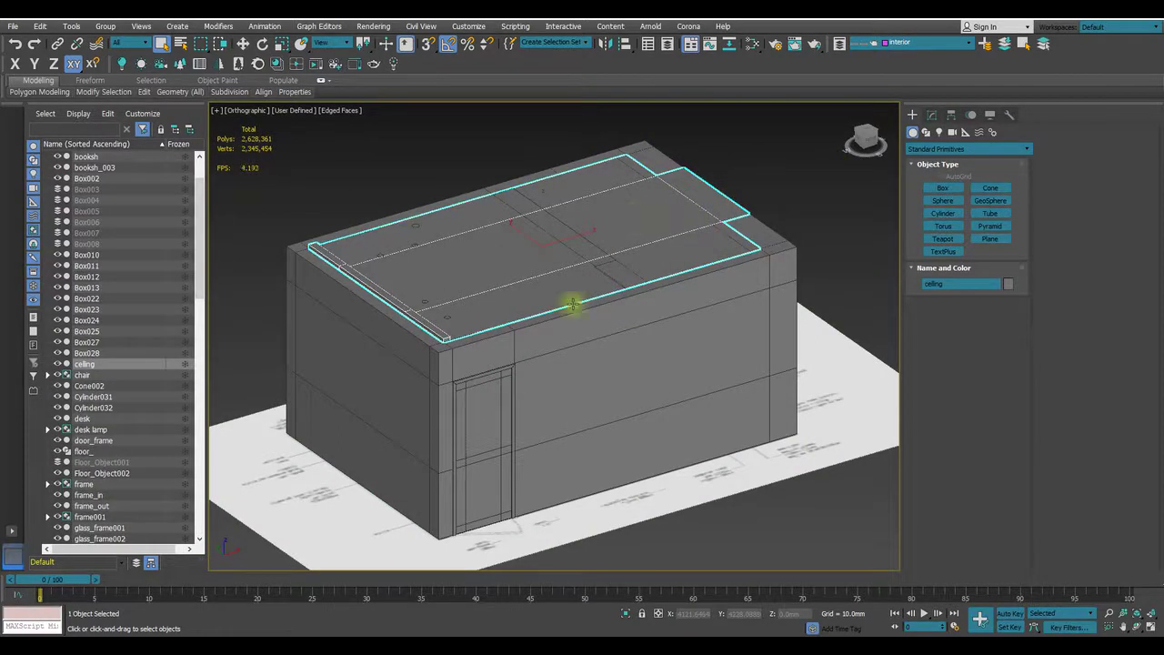
key("c")
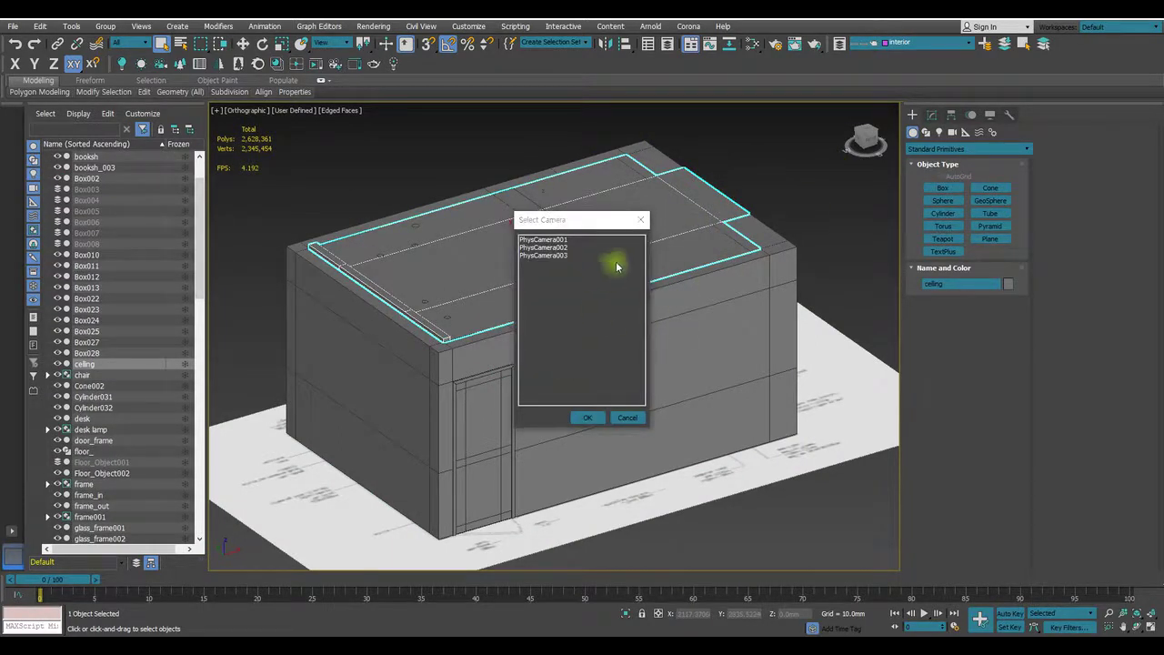
left_click(641, 219)
key("c")
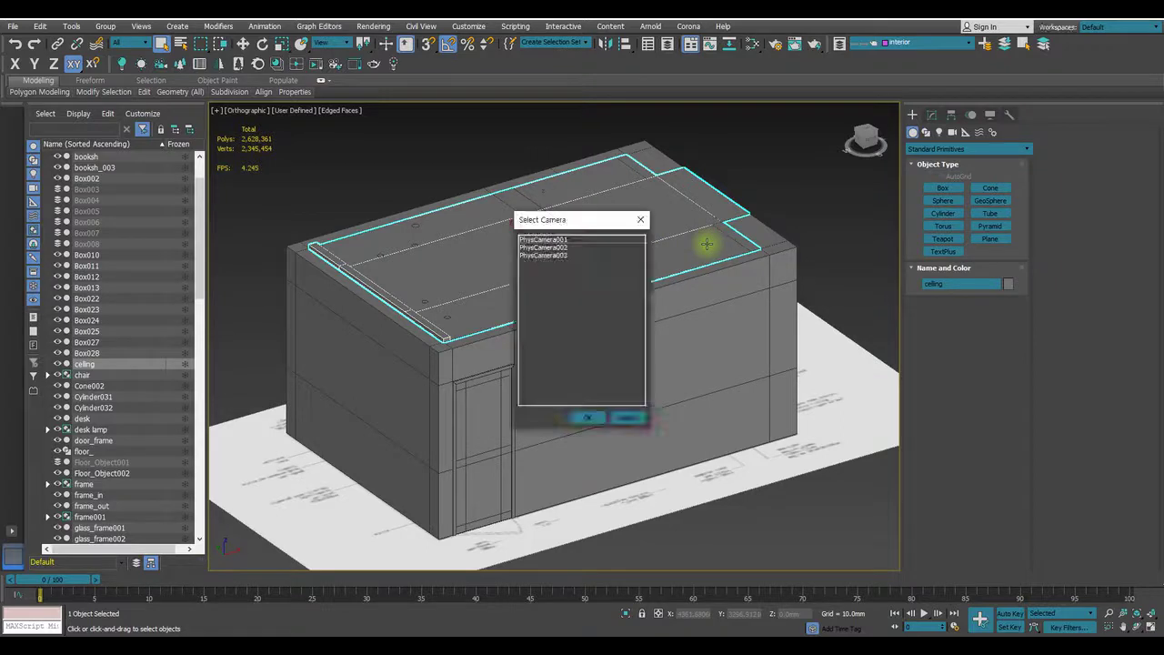
left_click(535, 256)
double_click(535, 256)
Cycle through the other physical cameras, including PhysCamera001.
key("c")
left_click(558, 252)
double_click(558, 252)
key("c")
left_click(614, 238)
double_click(613, 239)
key("c")
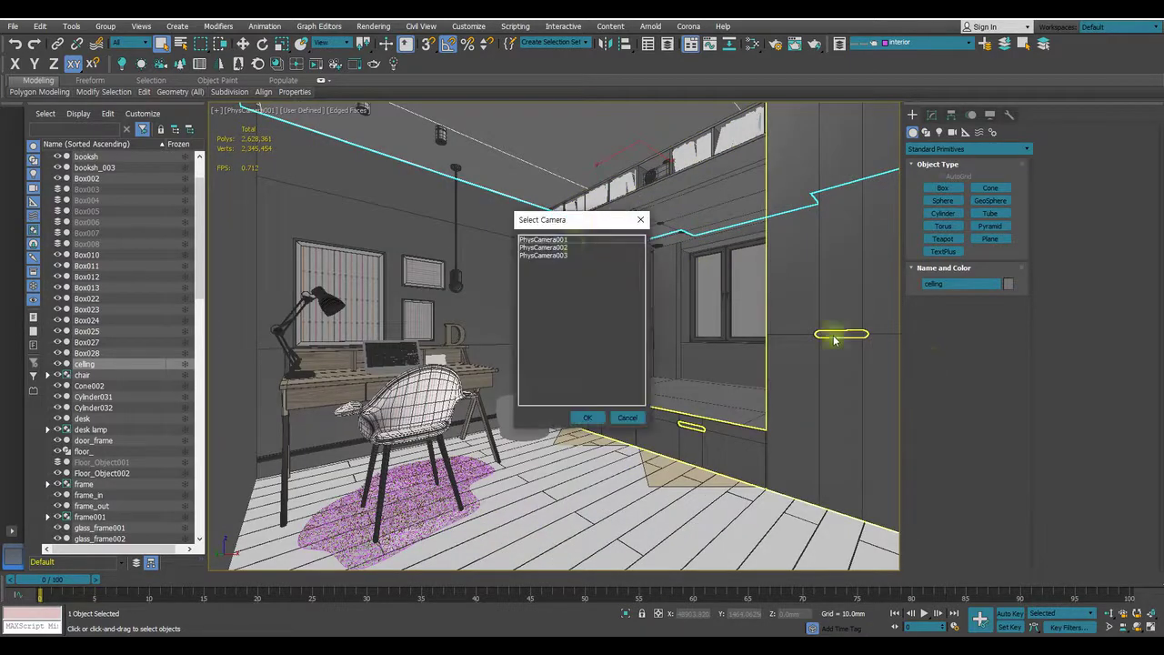
left_click(575, 243)
double_click(575, 243)
Settle back on PhysCamera003 as the final viewpoint.
key("c")
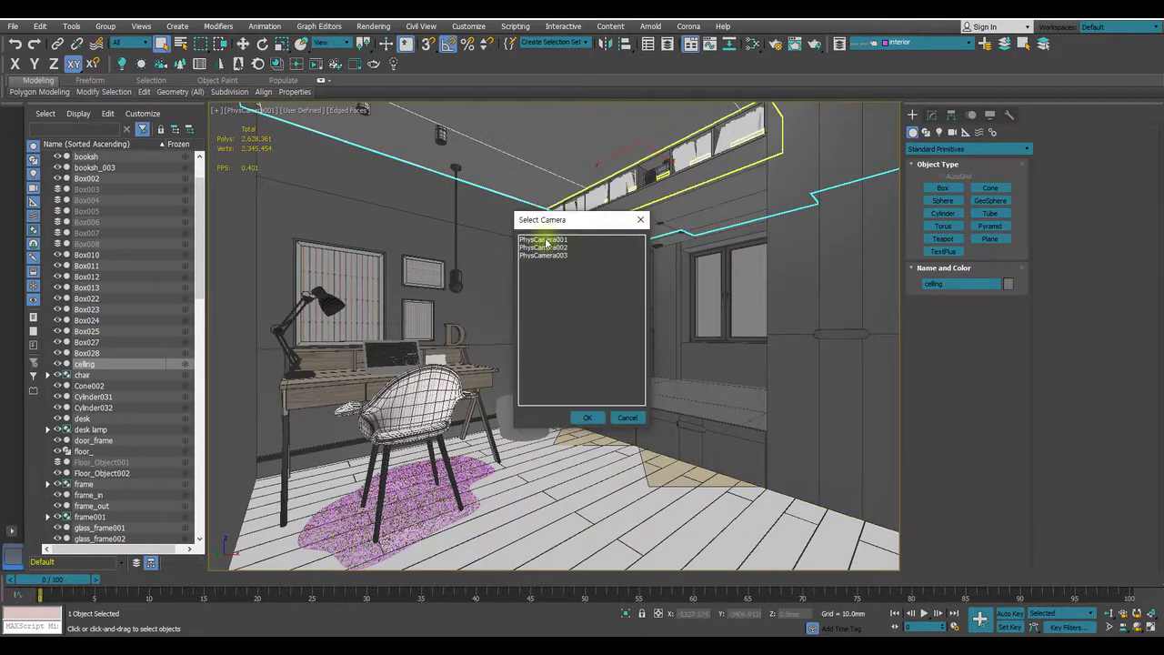
double_click(541, 247)
key("c")
left_click(535, 255)
double_click(536, 256)
key("c")
left_click(641, 219)
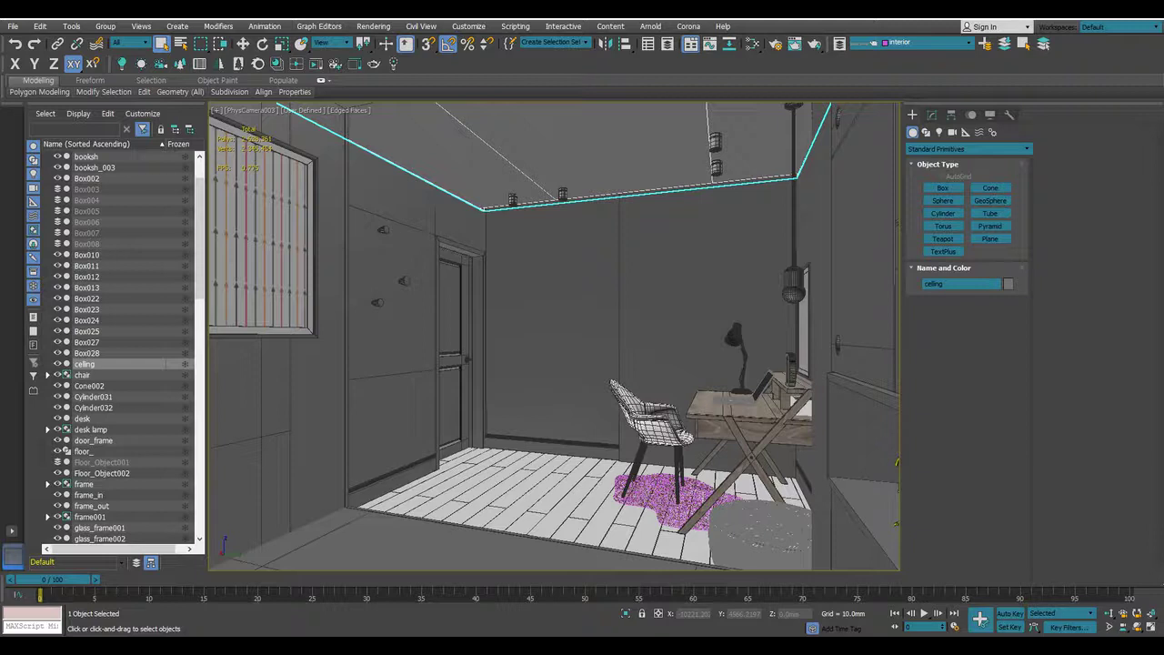
left_click(591, 231)
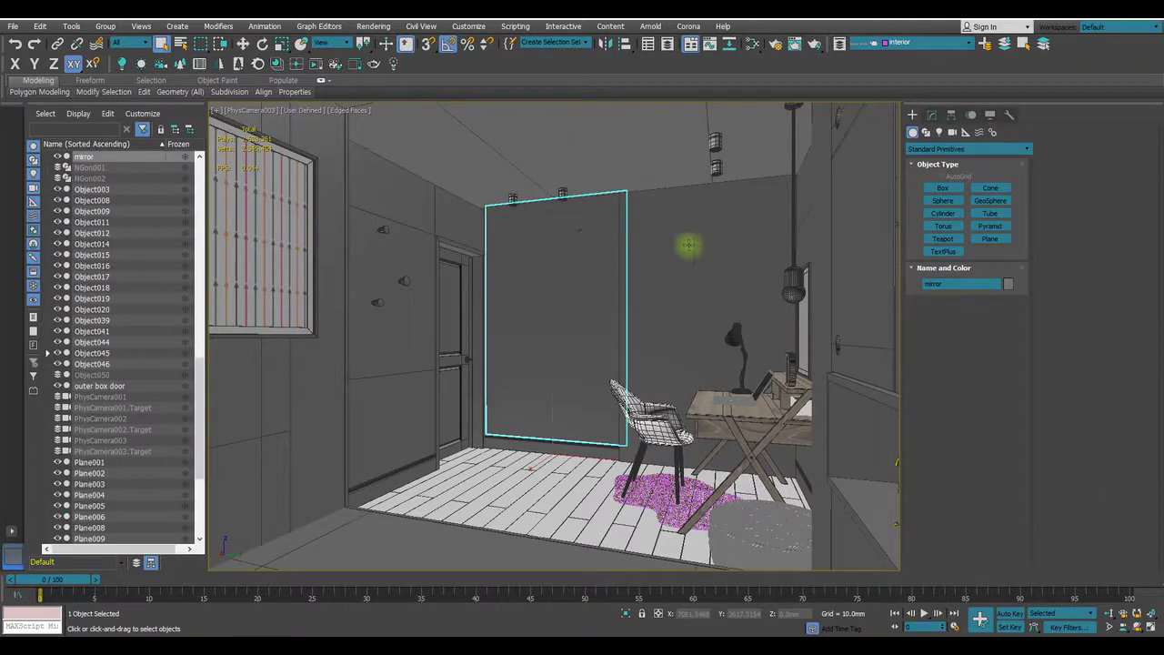
left_click(686, 244)
left_click(482, 167)
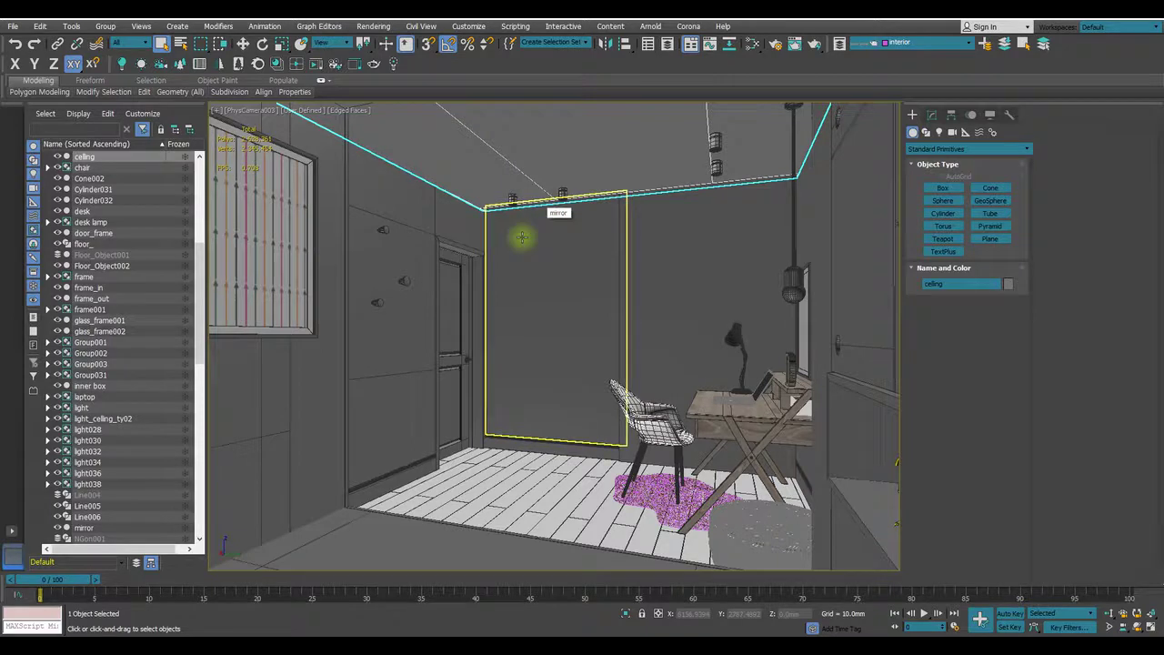
left_click(394, 341)
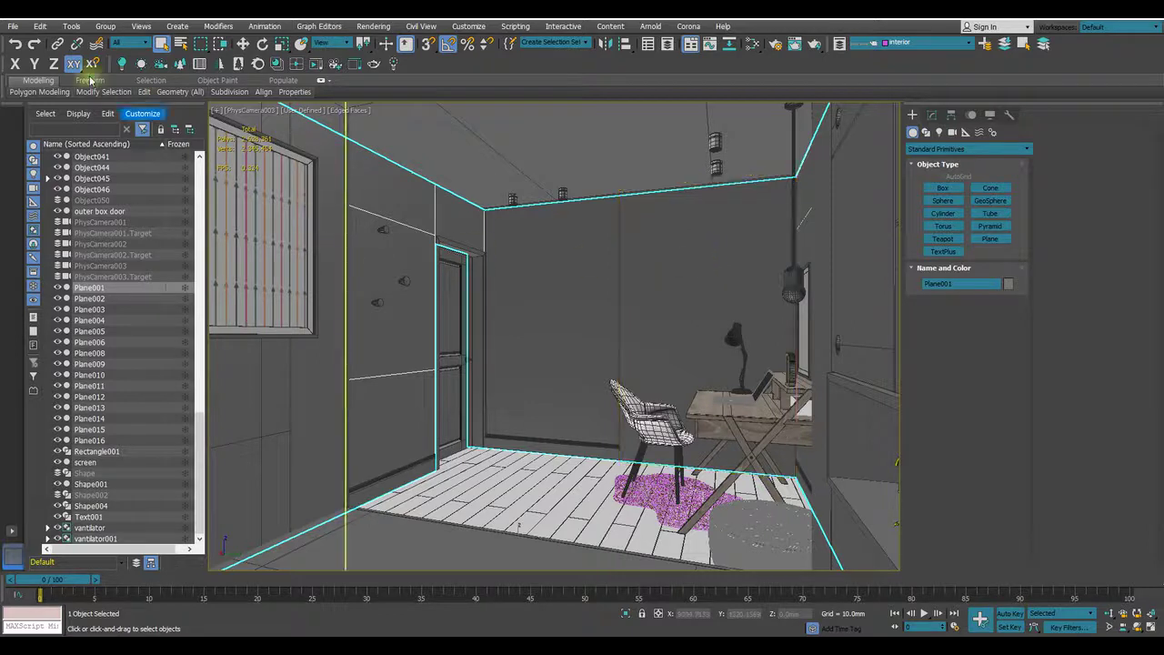
Open Save As, check the save file types, cancel, and bring the File menu back up.
left_click(12, 26)
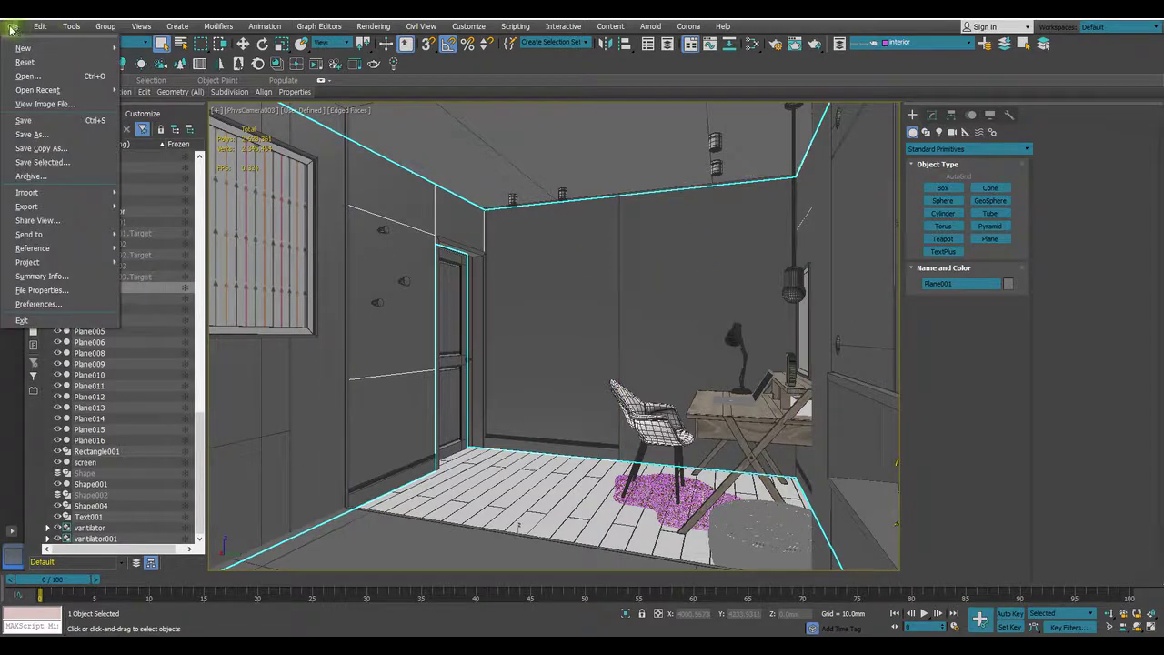
left_click(11, 27)
left_click(11, 27)
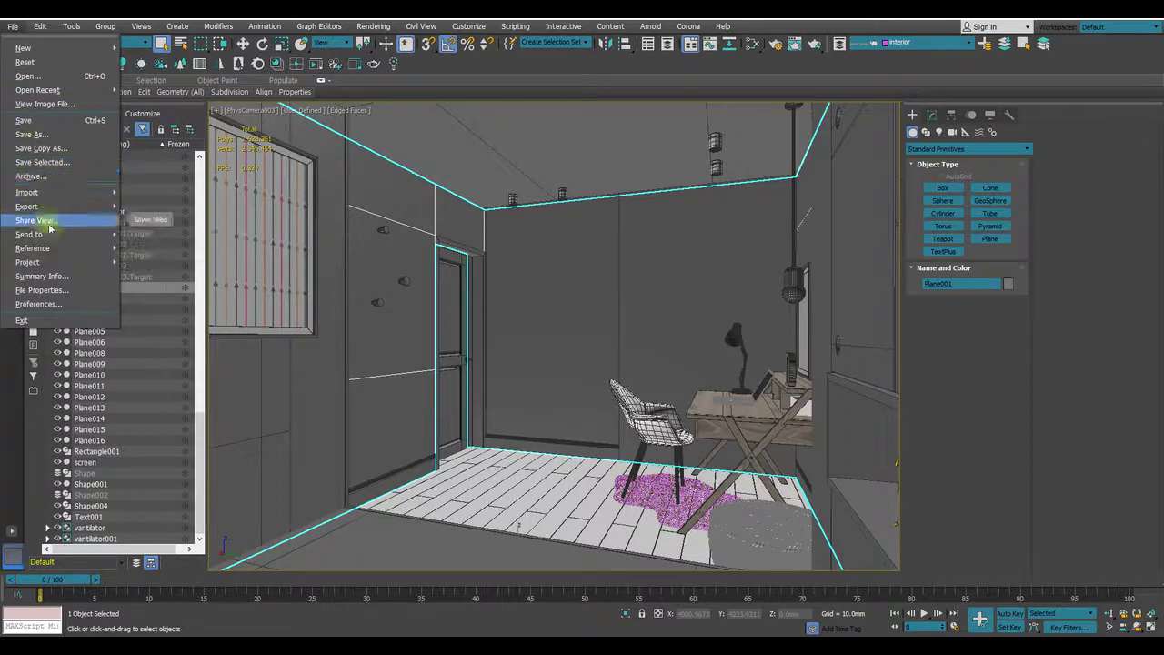
left_click(57, 138)
left_click(218, 281)
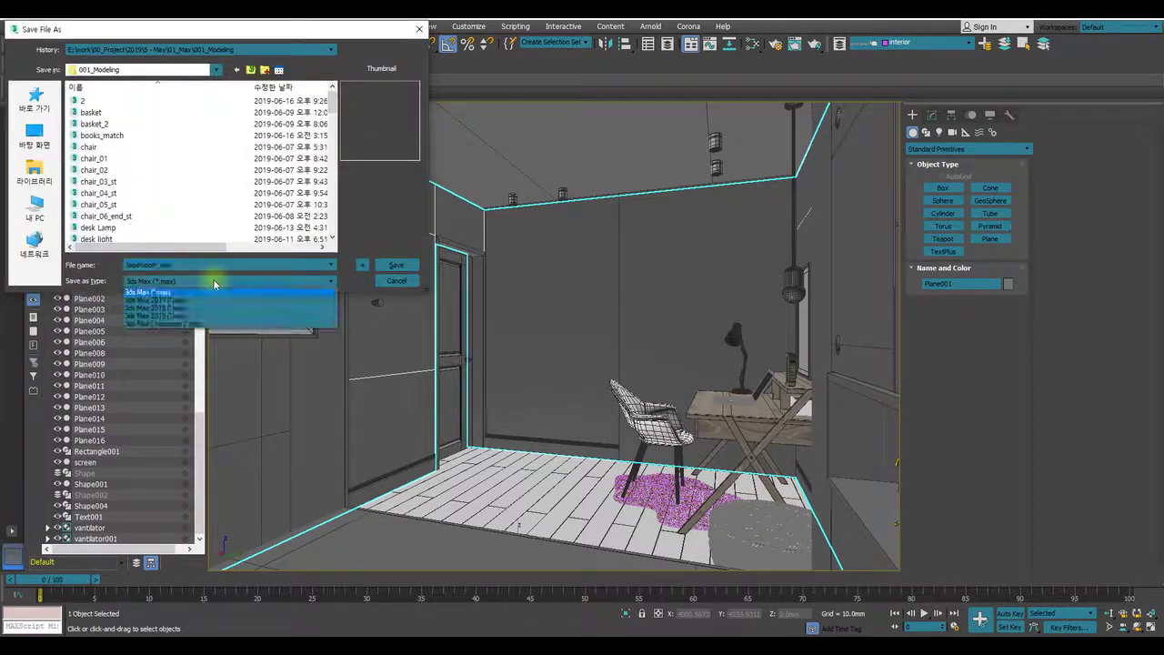
left_click(401, 287)
left_click(396, 281)
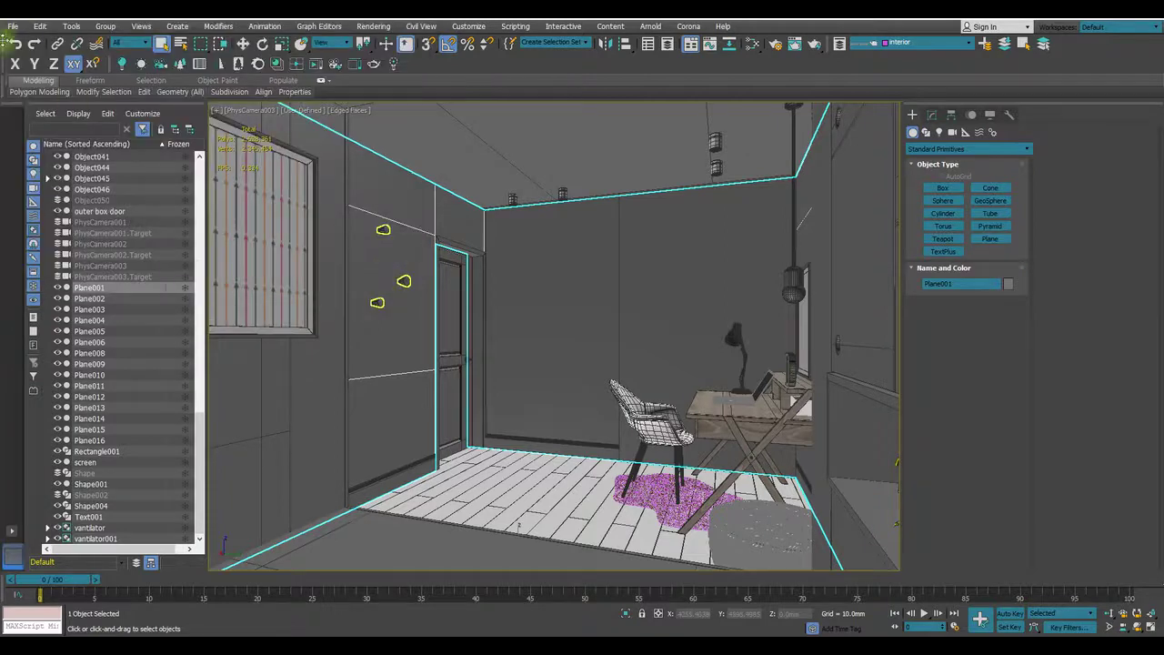
left_click(17, 26)
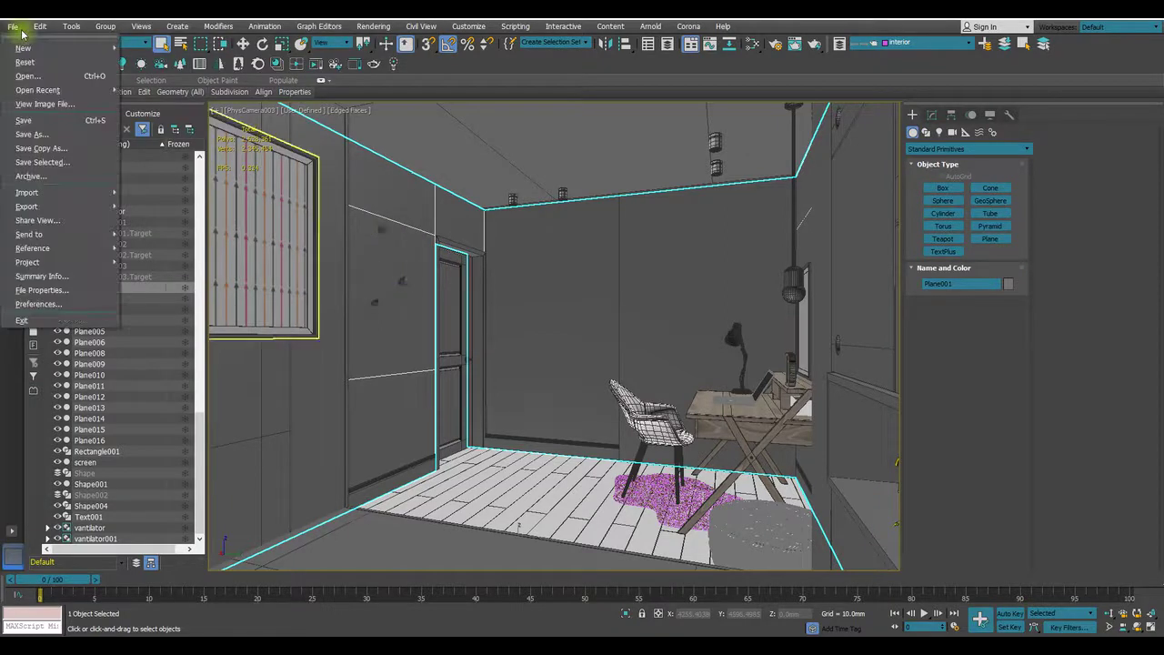
Archive the scene as superroom_end.zip in the 001_Modeling folder.
left_click(41, 179)
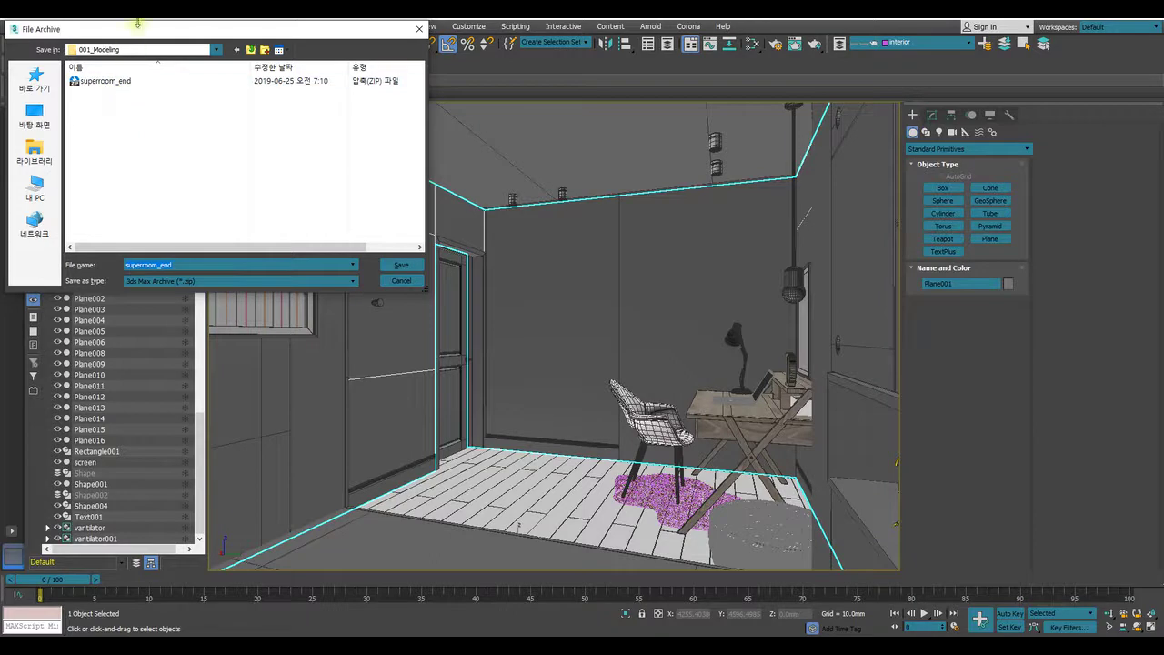
left_click_drag(132, 27, 313, 127)
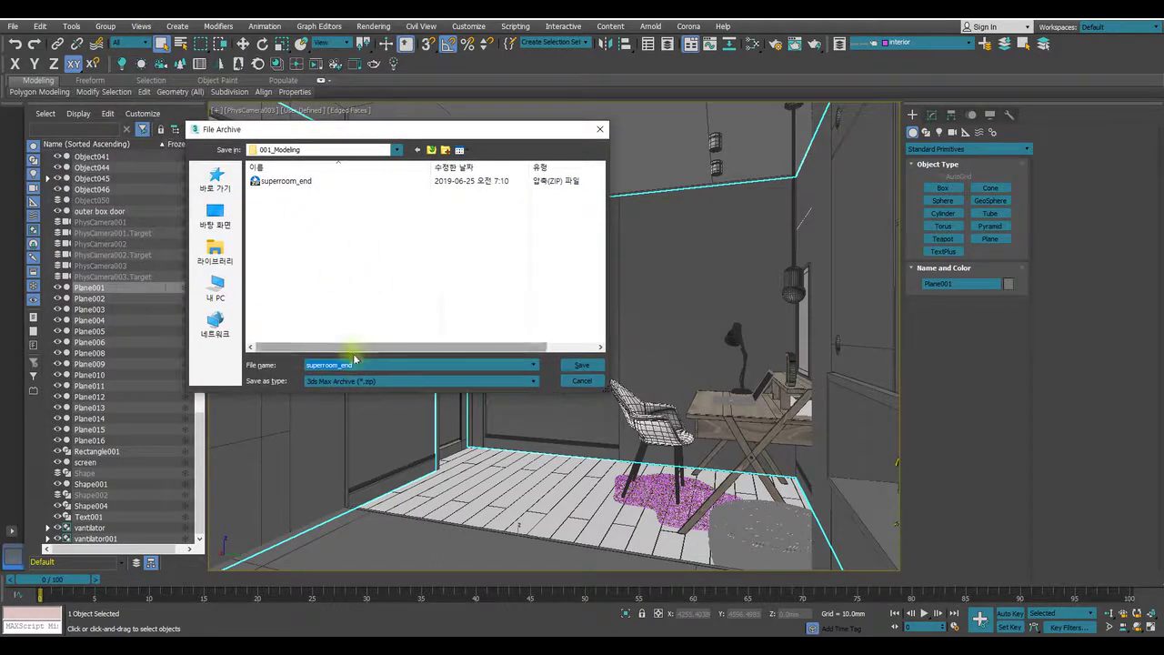
left_click(358, 364)
type("1")
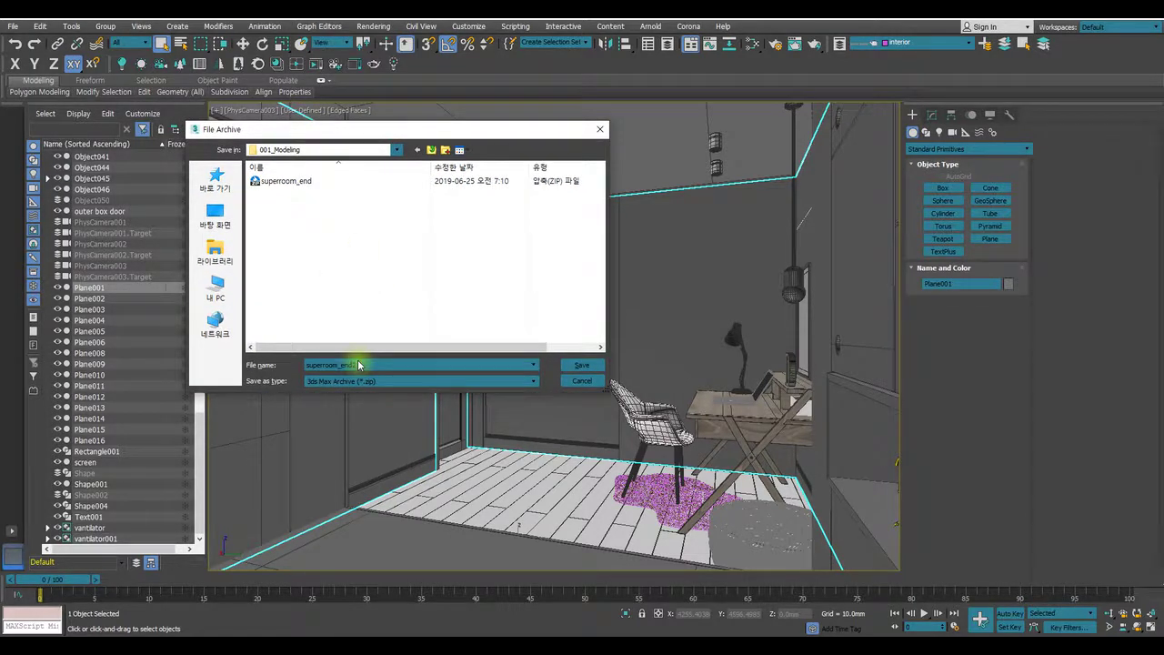
key("Return")
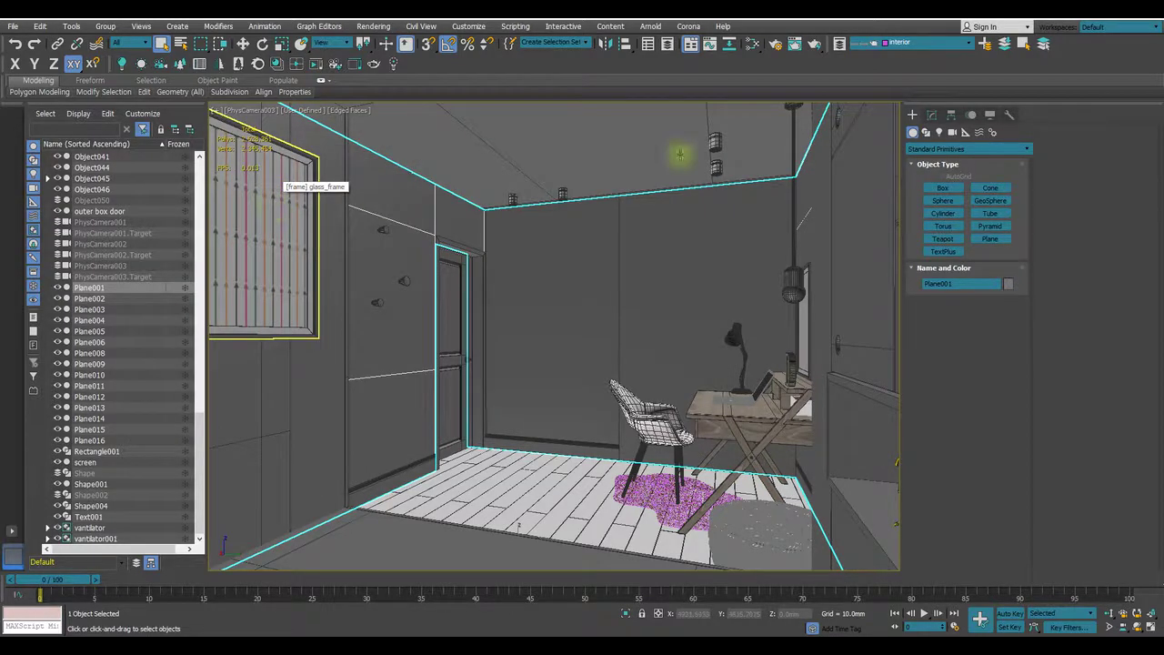
Start a scene reset but cancel it at the save-changes prompt.
left_click(12, 25)
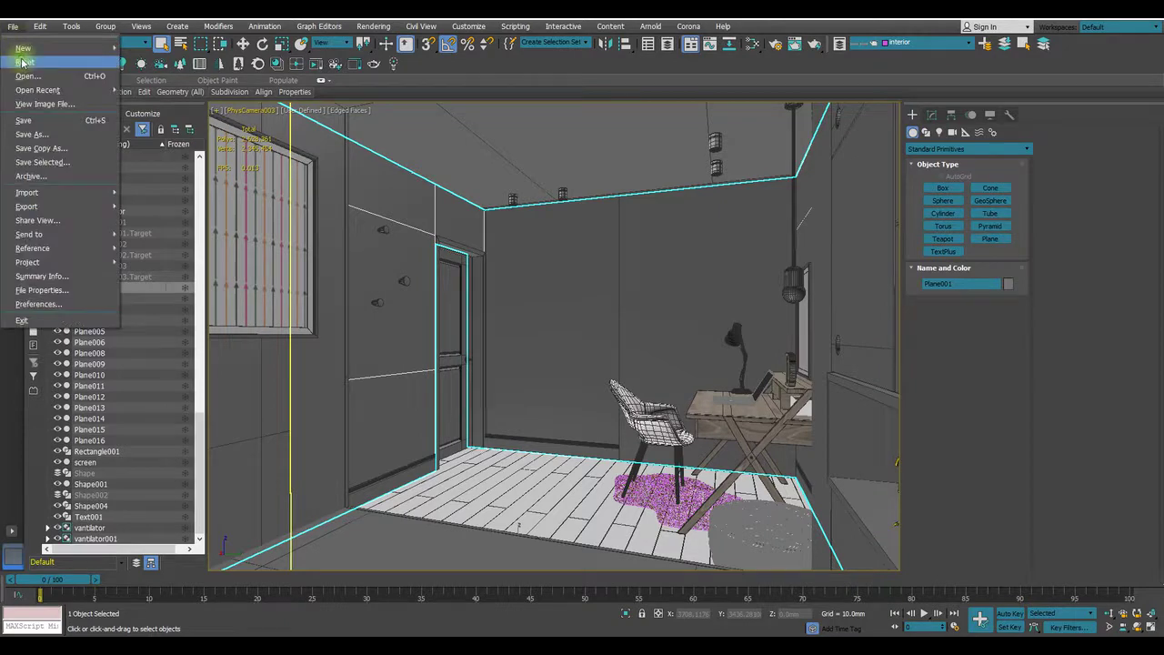
left_click(22, 62)
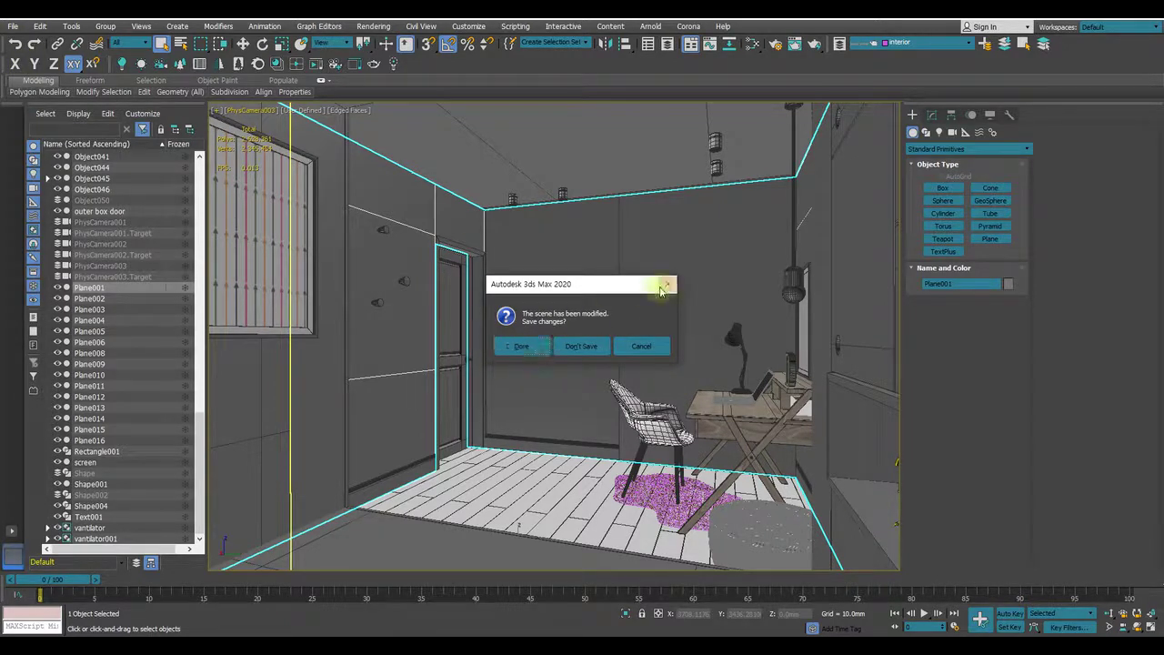
left_click(667, 283)
left_click(13, 27)
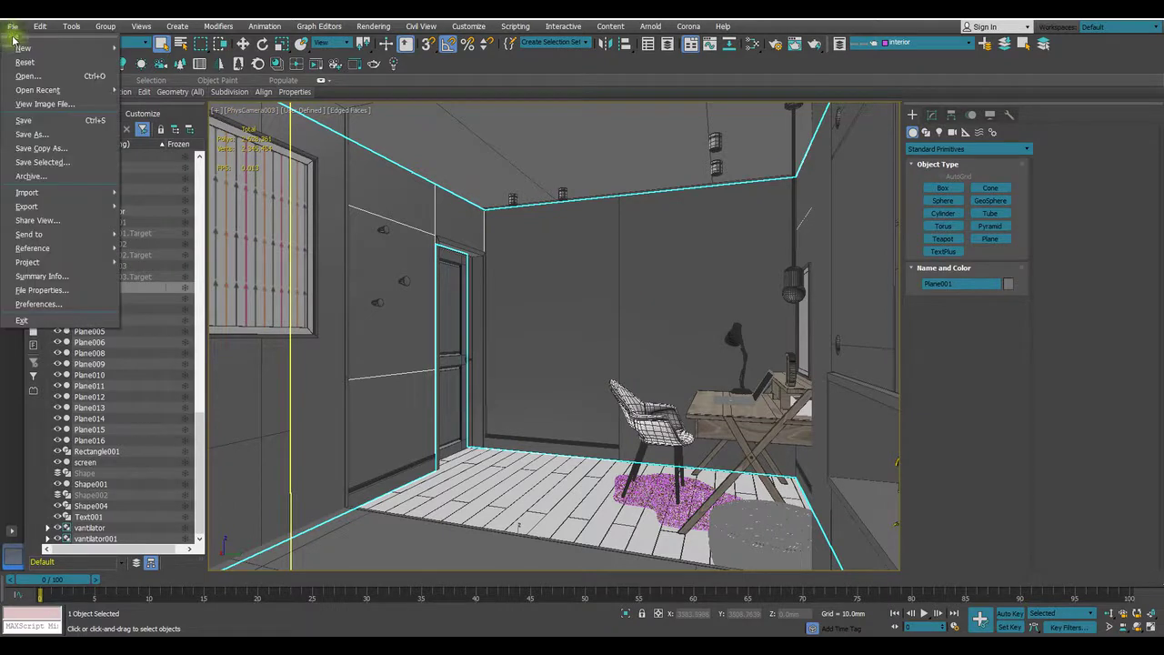
Save the scene as superroom_end2 in the 2019 \ 7 - July folder, confirming the save prompt.
left_click(32, 134)
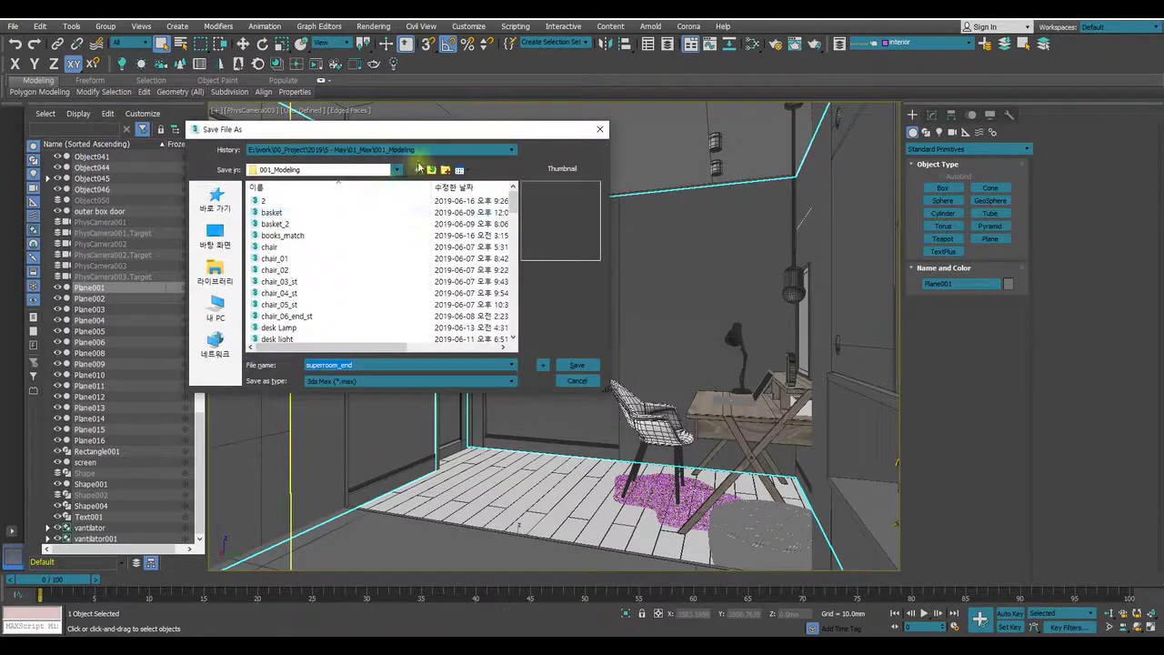
left_click(396, 171)
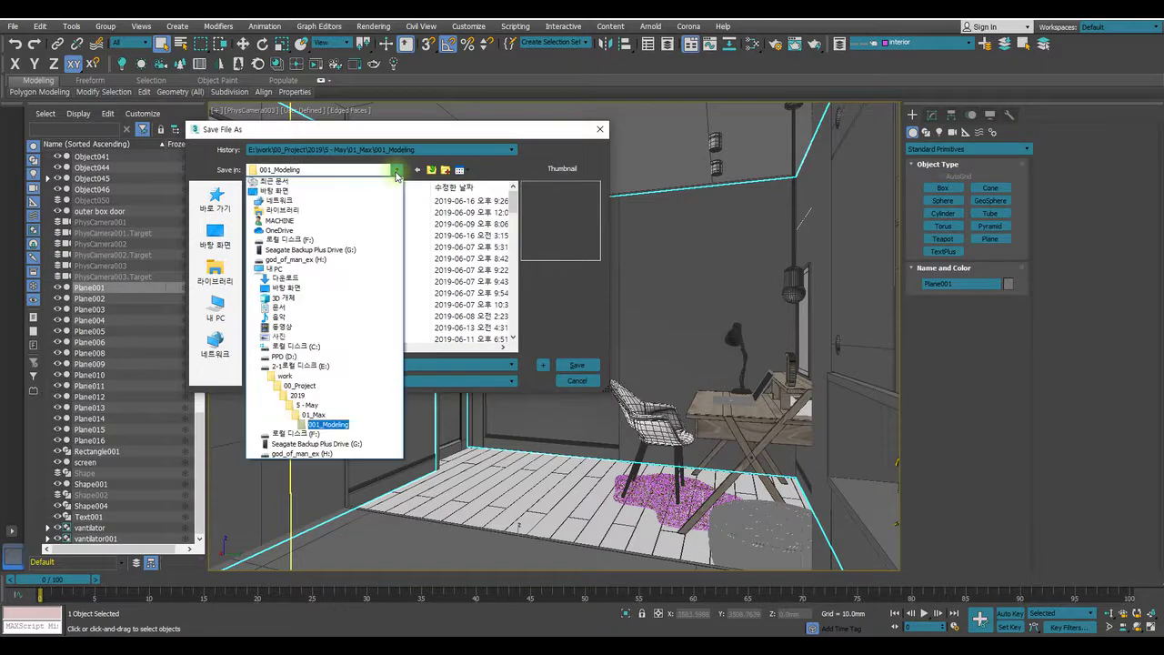
left_click(396, 171)
left_click(397, 171)
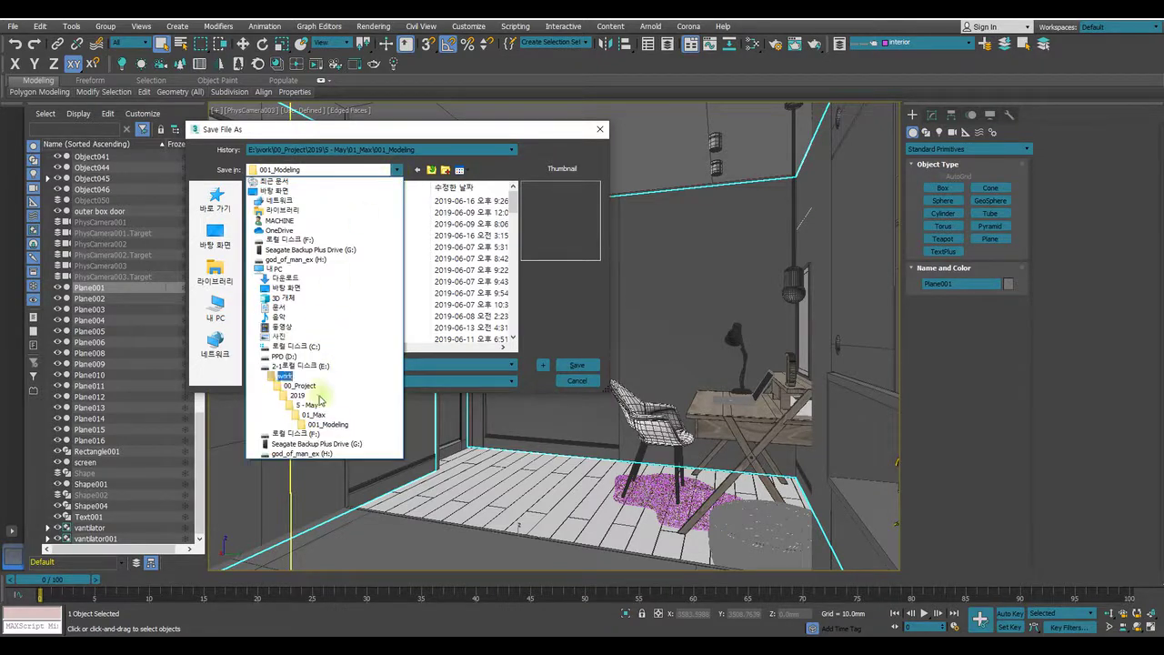
left_click(309, 406)
left_click(431, 170)
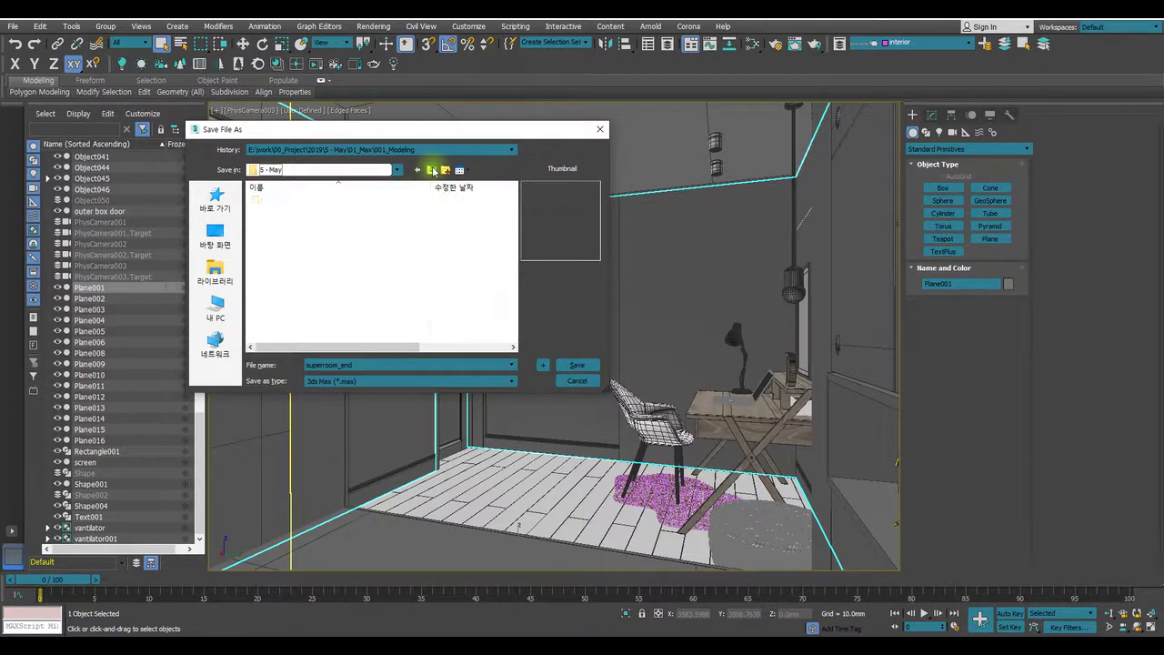
double_click(275, 270)
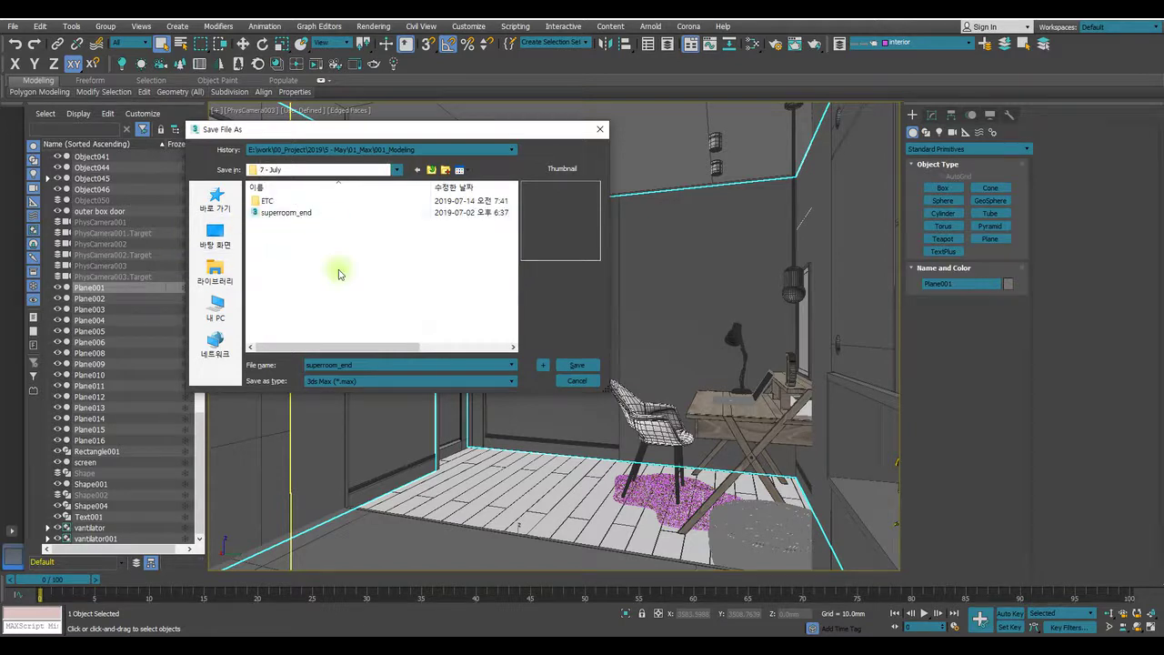
left_click(288, 213)
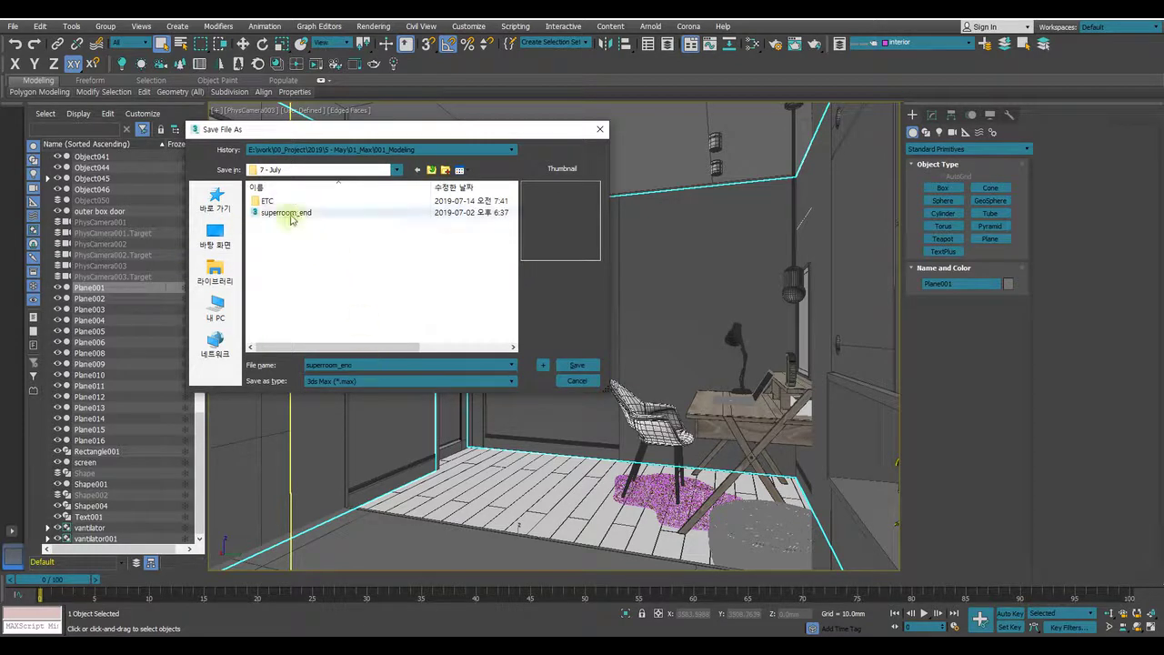
left_click(577, 365)
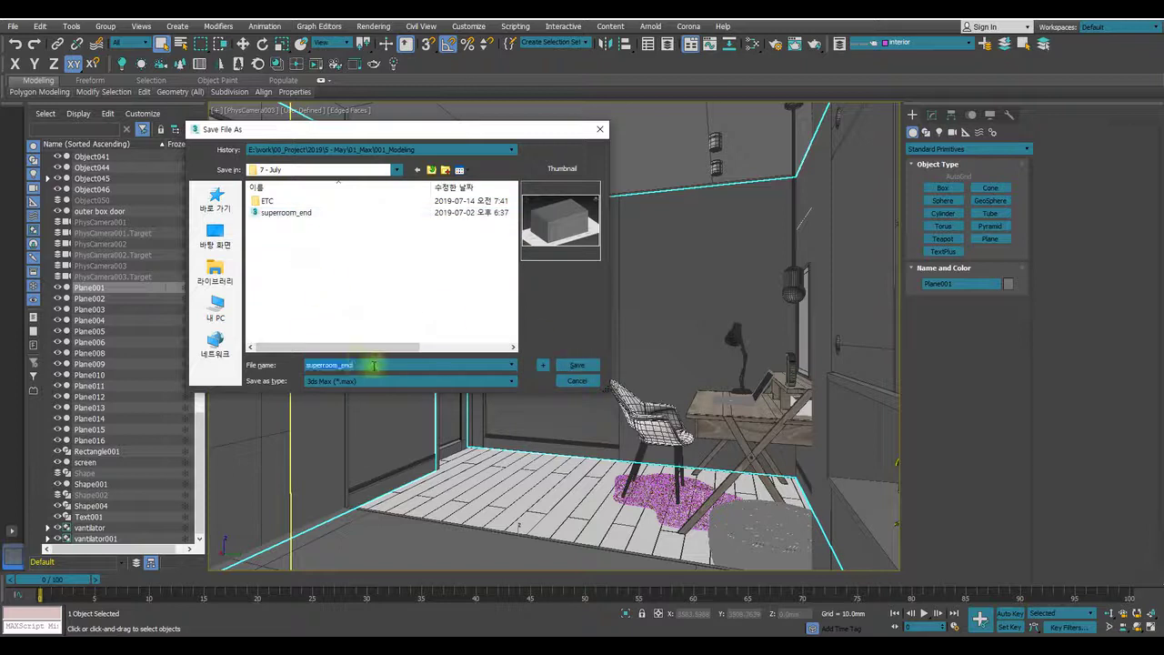
left_click(576, 365)
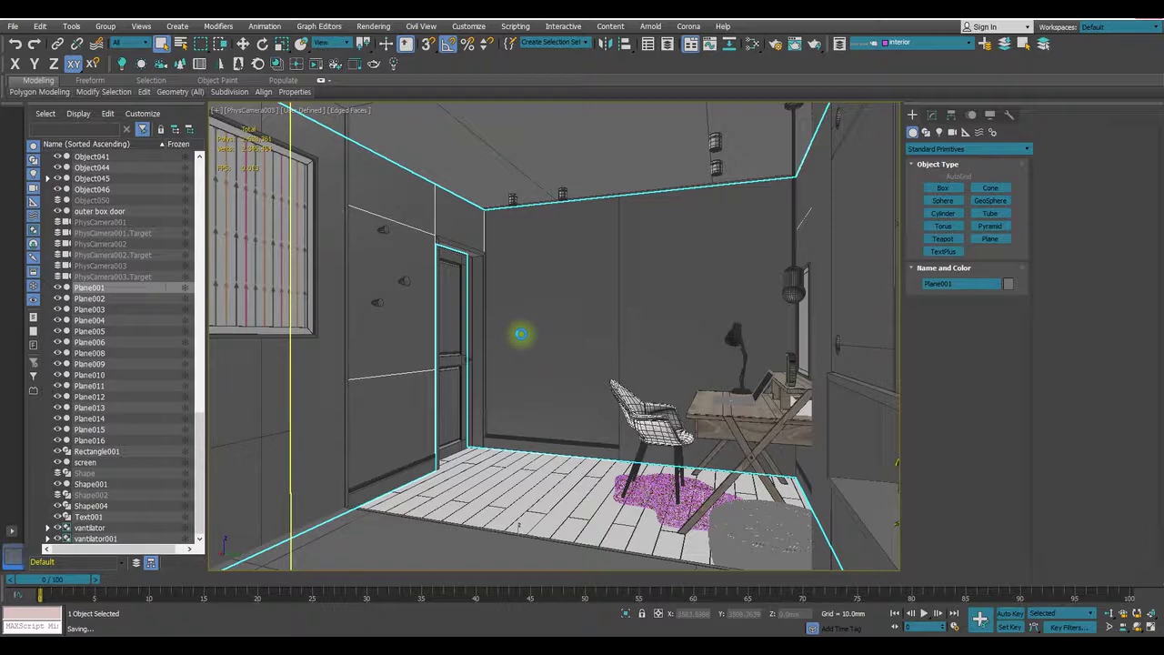
left_click(139, 650)
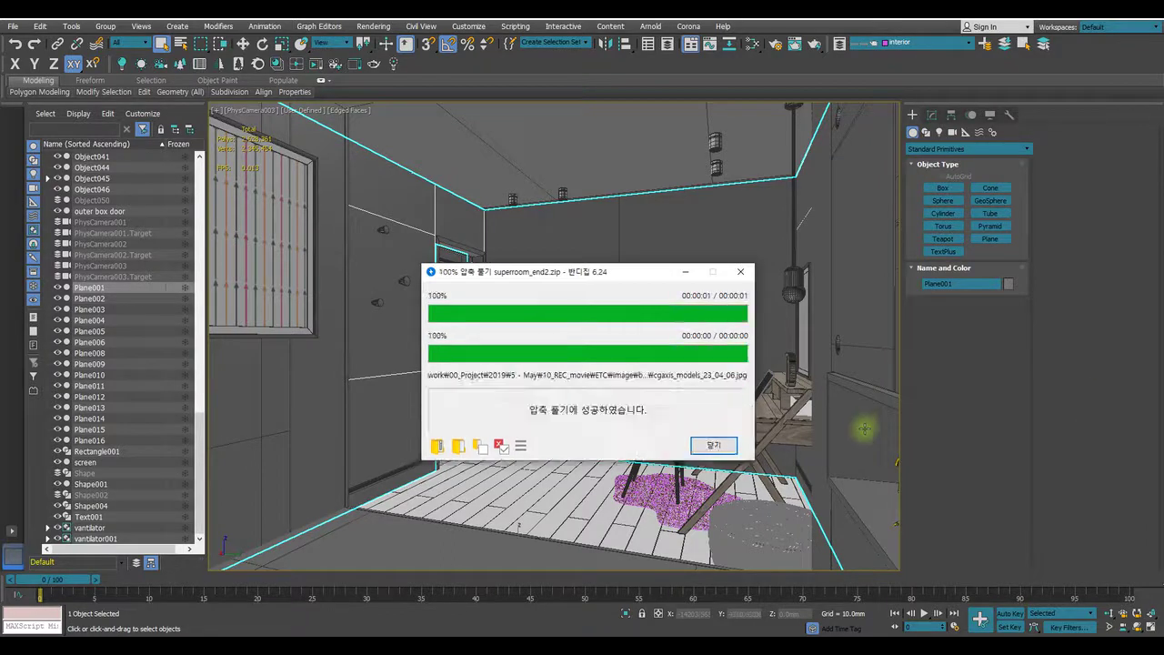
Close the Bandizip superroom_end2.zip completion report and start a File > Reset in 3ds Max.
left_click(714, 445)
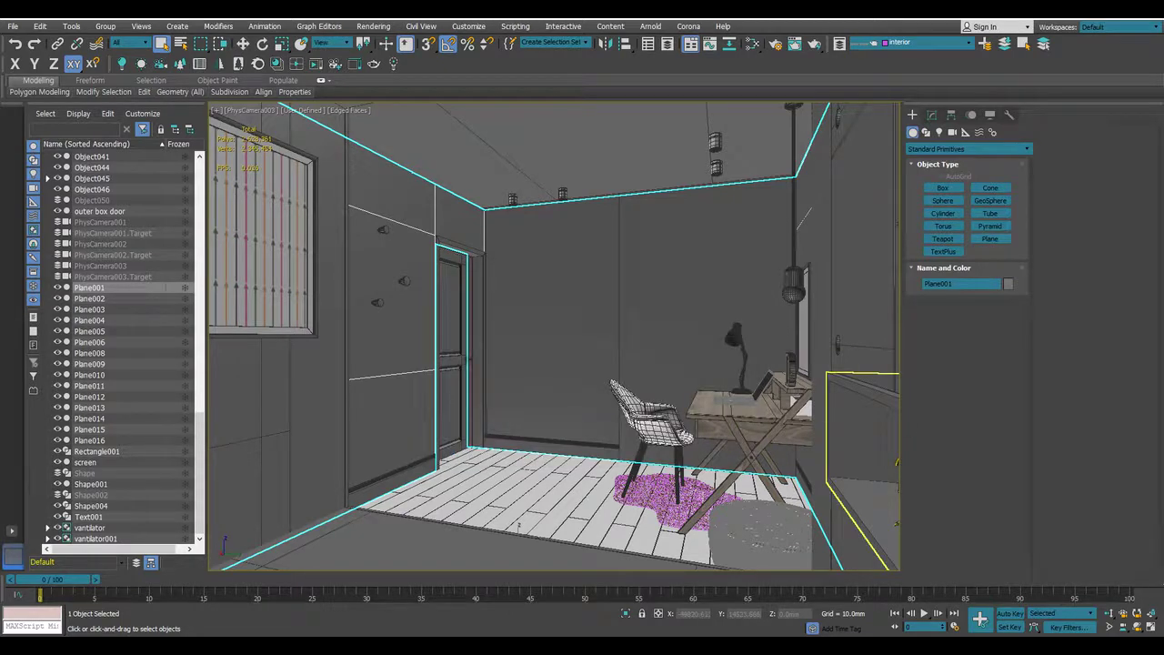
left_click(12, 25)
left_click(27, 60)
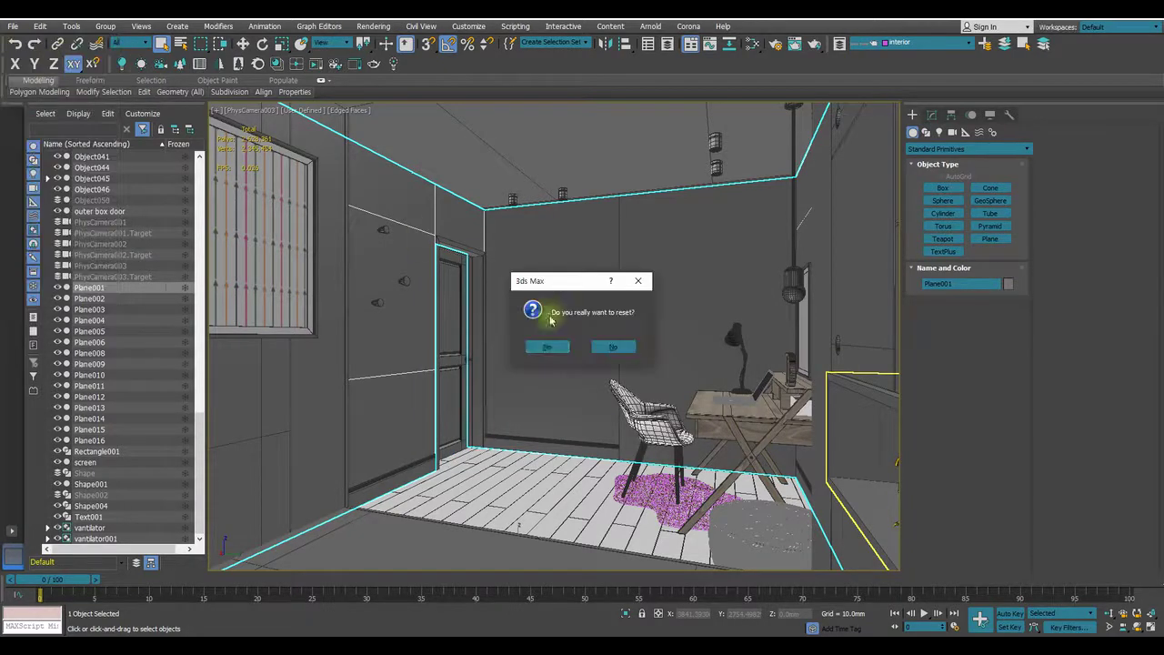
Confirm the reset to an empty scene and check the archive's MAXFILES list in the extracted folder.
left_click(546, 345)
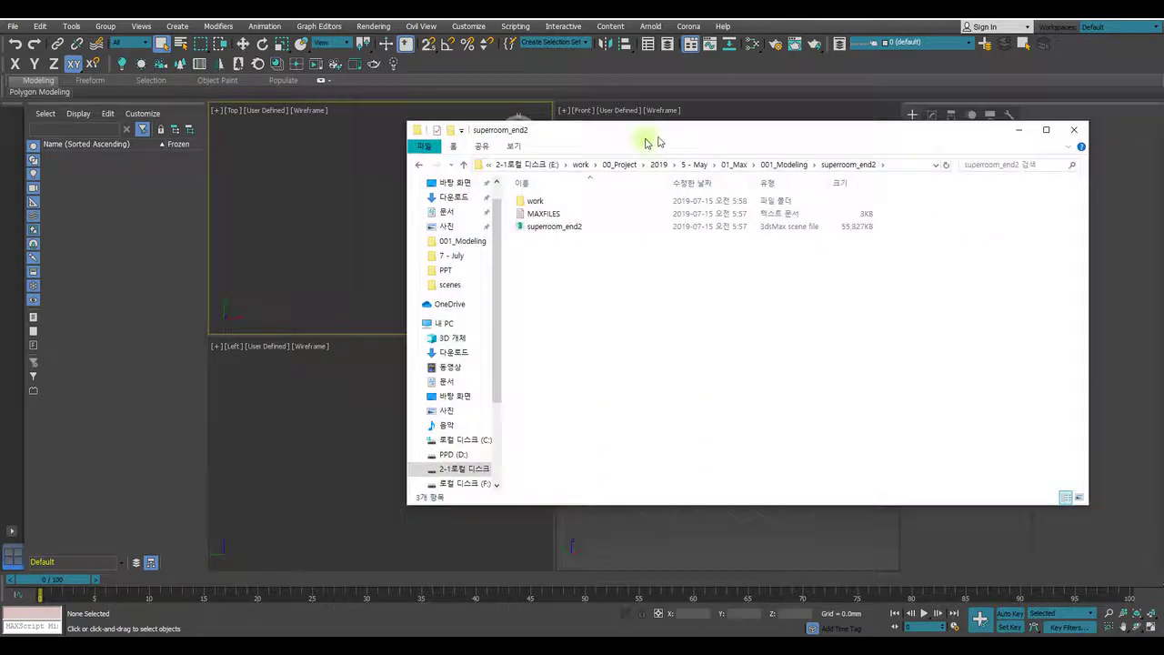
left_click_drag(655, 136, 540, 152)
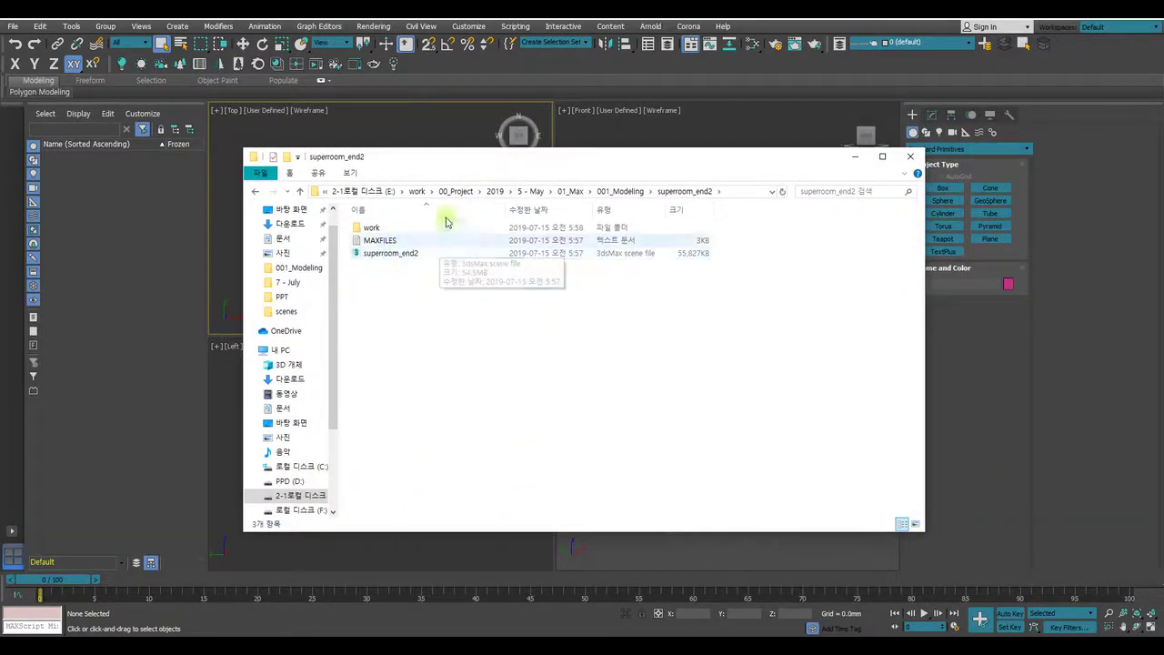
left_click_drag(499, 153, 449, 141)
double_click(320, 229)
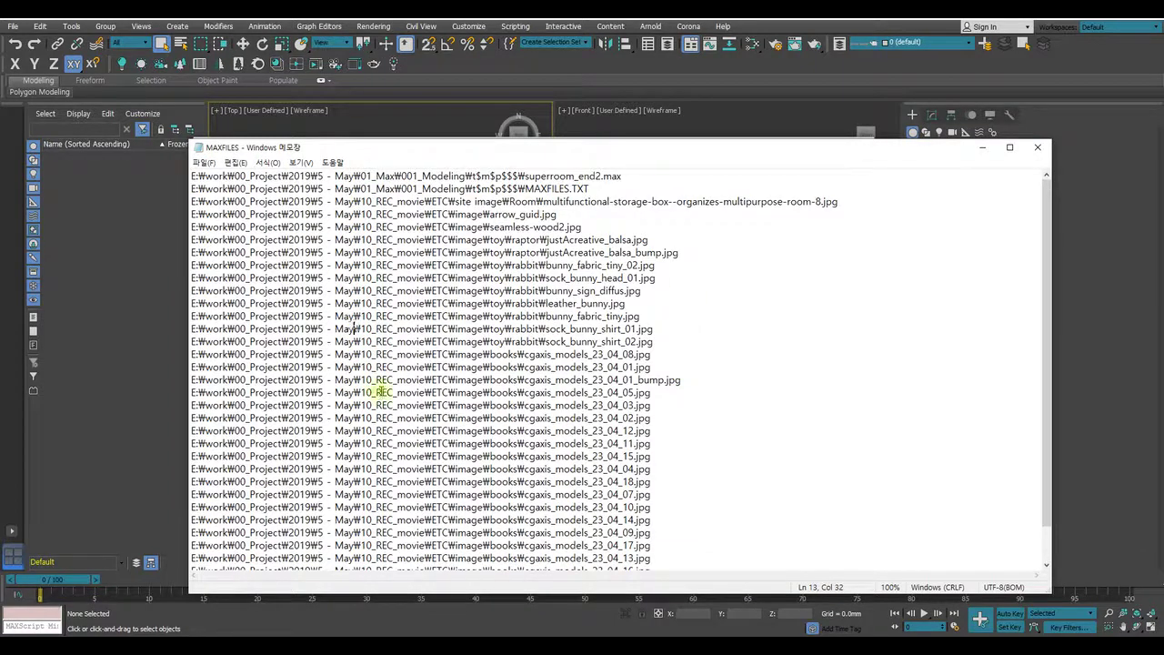
left_click(1036, 147)
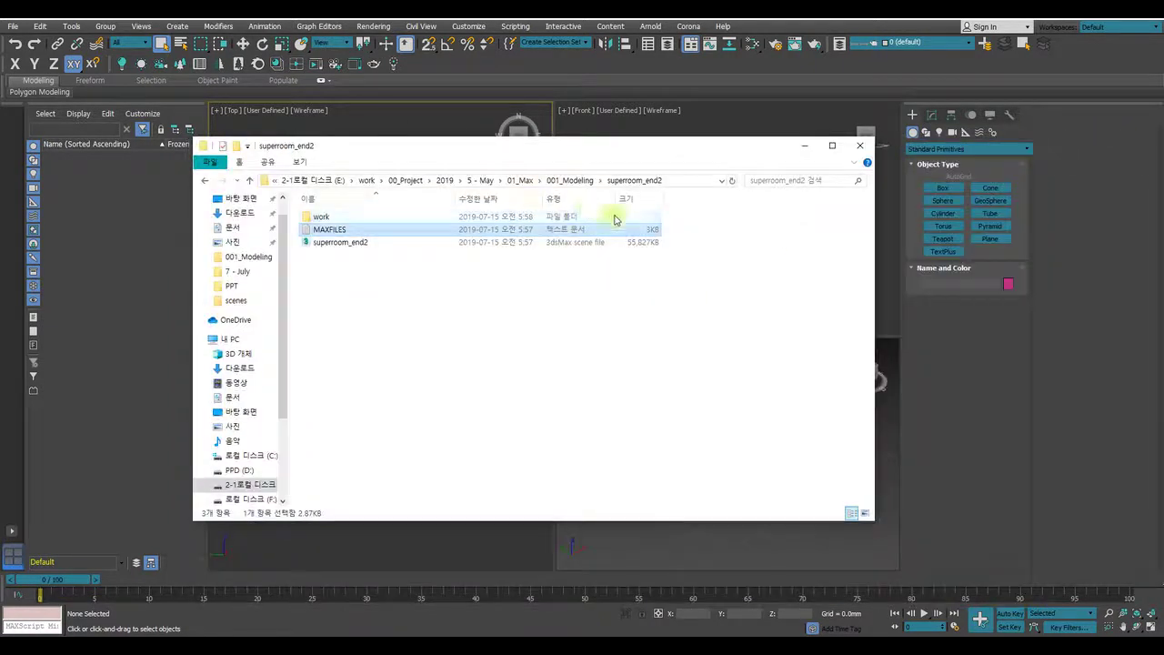
Browse down to 10_REC_movie > ETC, look into image and site image, then close Explorer.
double_click(341, 218)
double_click(338, 217)
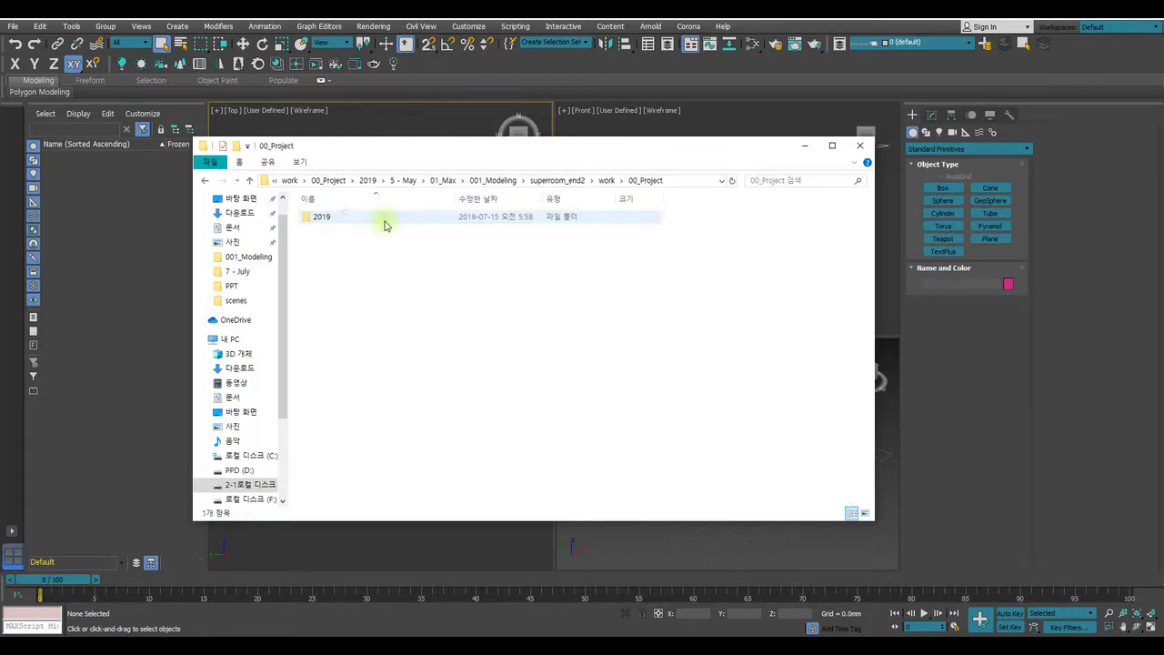
double_click(337, 219)
double_click(345, 217)
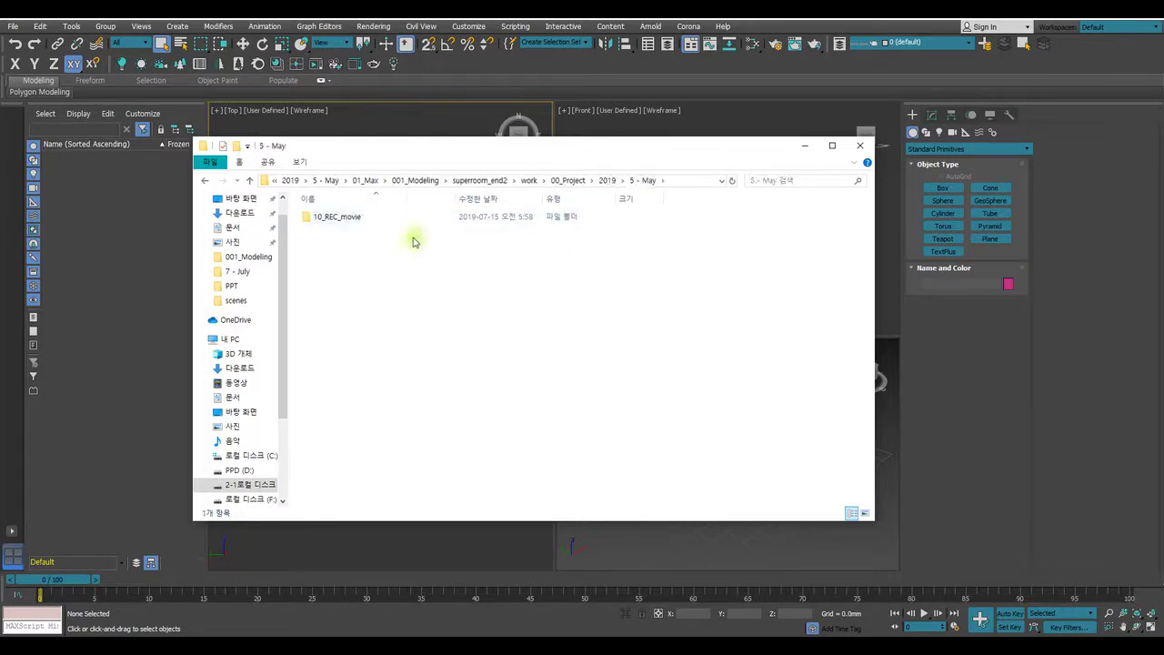
double_click(346, 217)
double_click(335, 218)
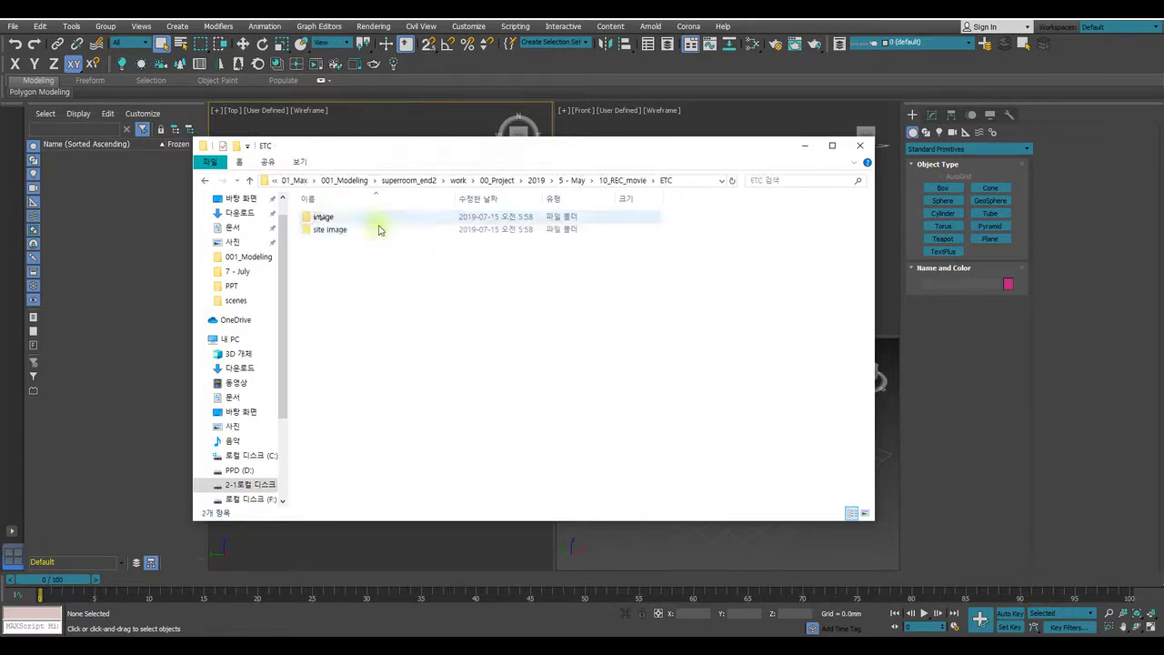
double_click(326, 217)
key("BackSpace")
double_click(354, 229)
key("BackSpace")
key("BackSpace")
key("BackSpace")
key("BackSpace")
key("BackSpace")
key("BackSpace")
key("BackSpace")
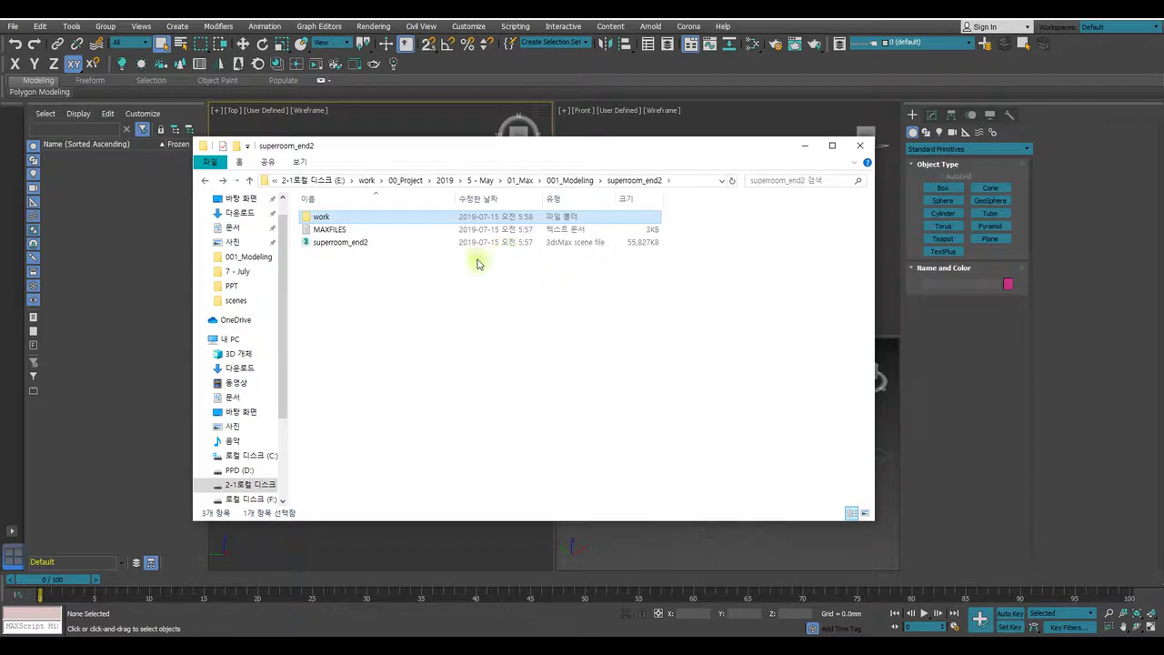
key("alt+F4")
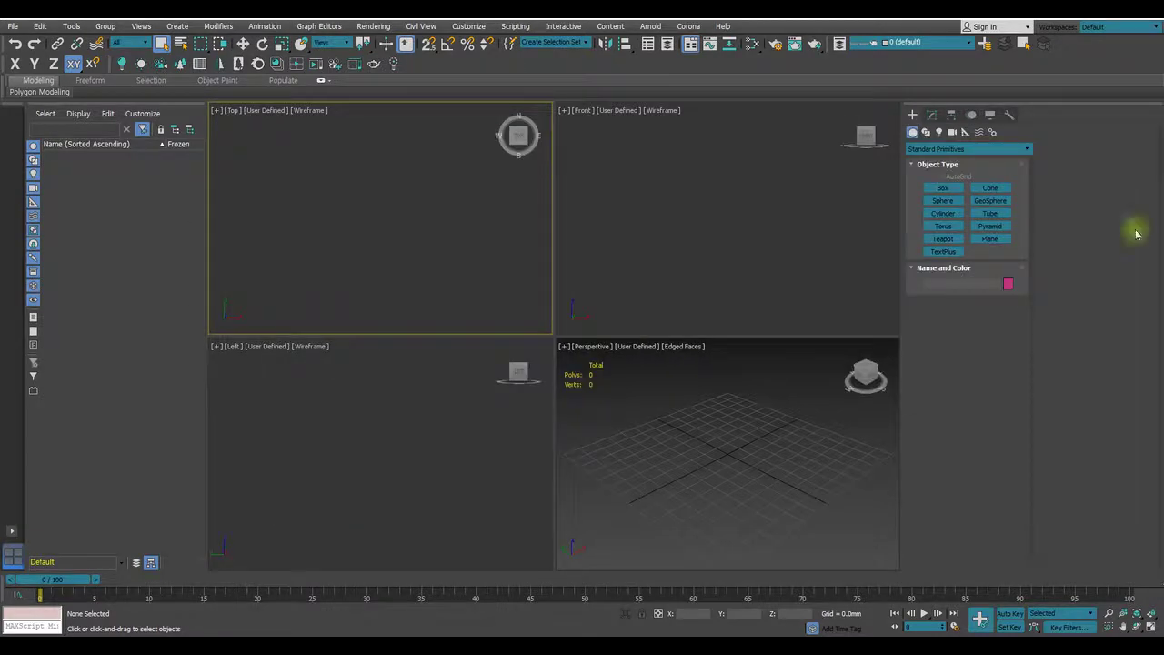
Open superroom_end2.max by dropping it into the Top viewport, then view it through PhysCamera003.
left_click_drag(1134, 230, 378, 191)
left_click(400, 194)
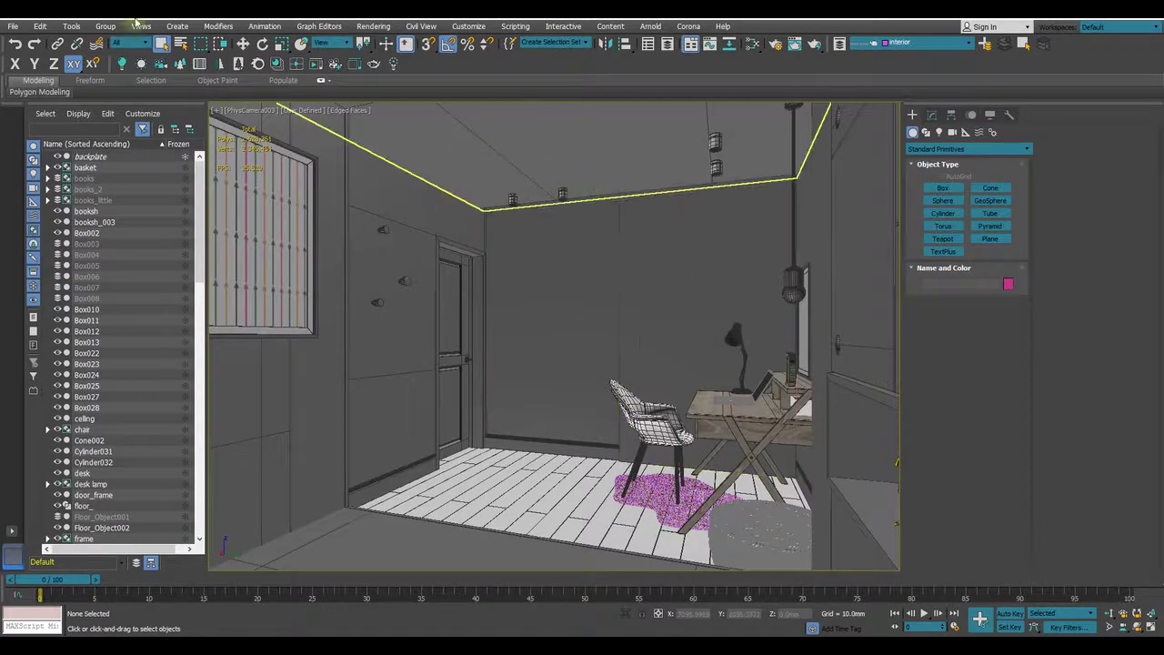
left_click(681, 299)
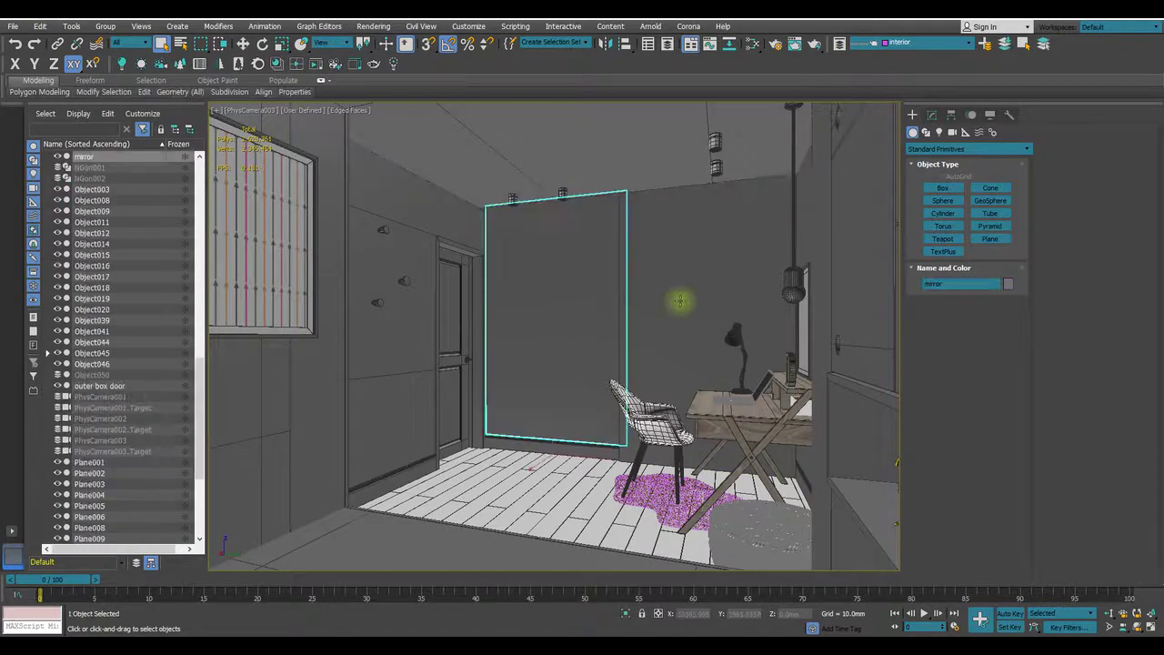
left_click(554, 240)
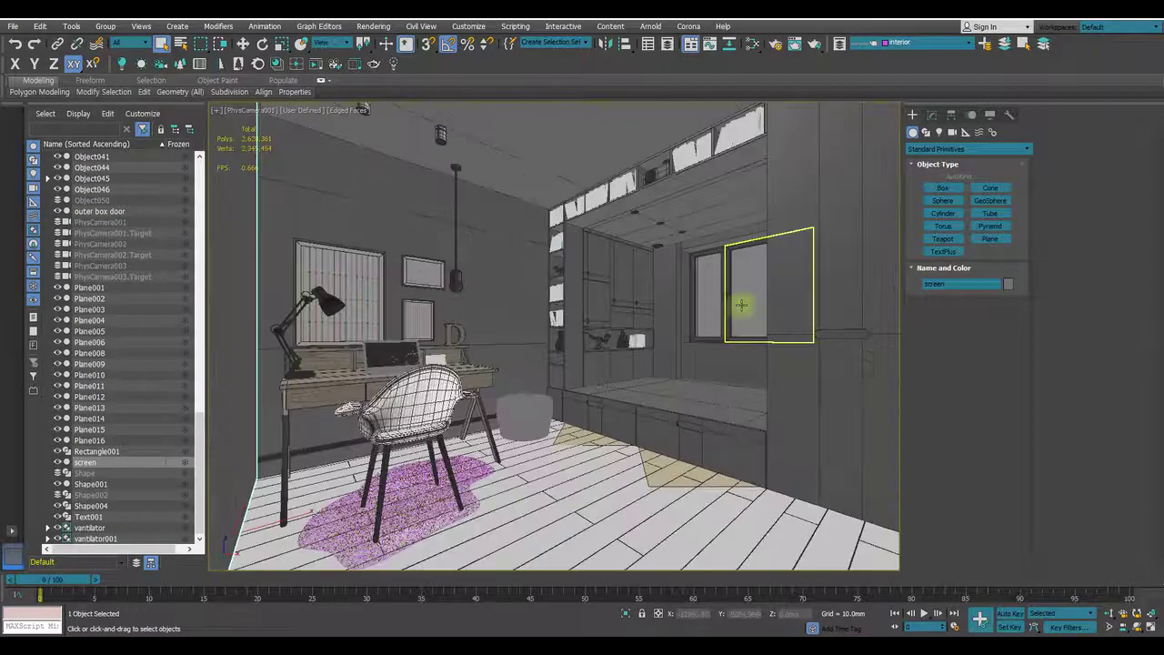
double_click(554, 254)
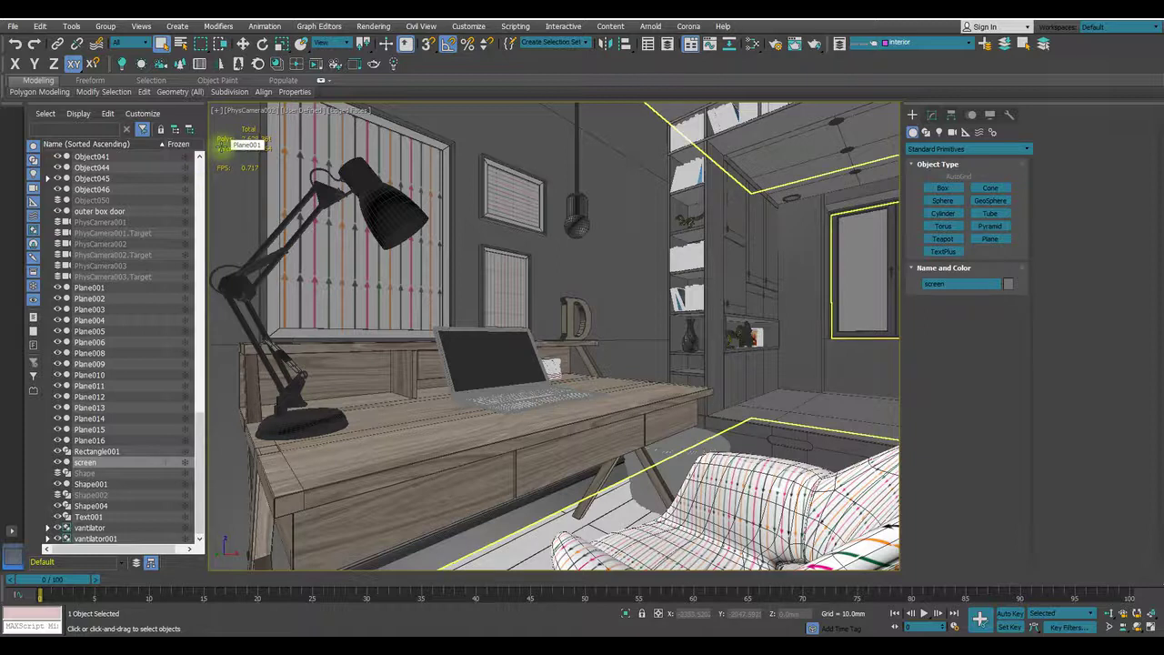
left_click(12, 25)
mouse_move(37, 90)
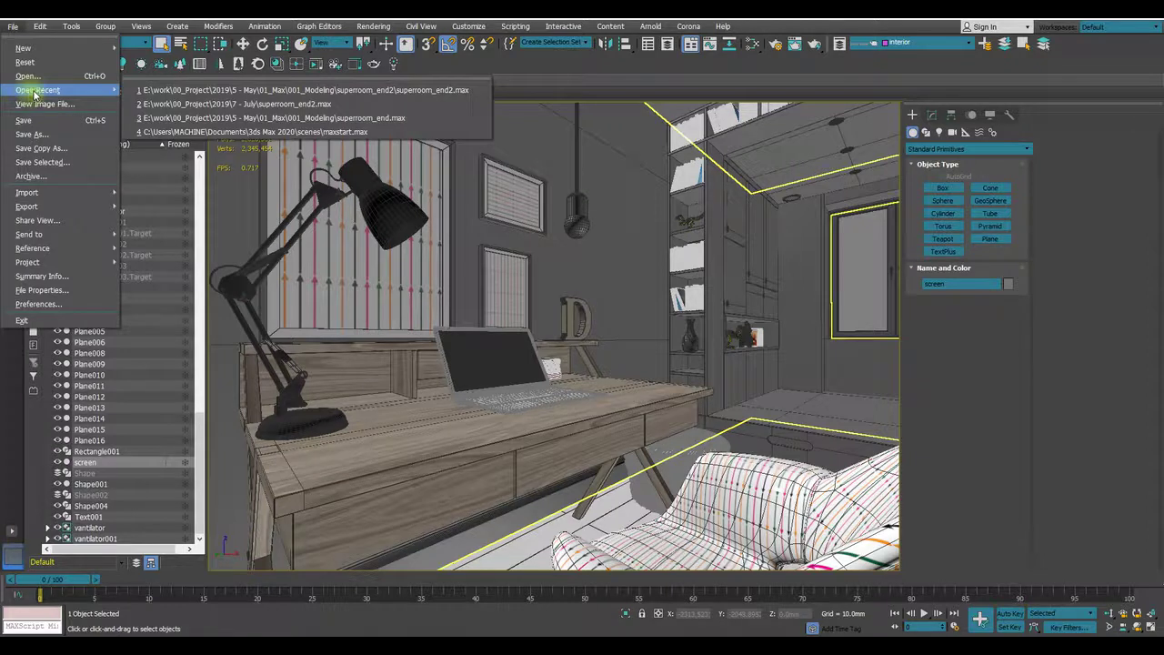
Reopen superroom_end2.max from recent files and select the mirror, Plane001 walls and screen plane.
left_click(237, 103)
left_click(577, 346)
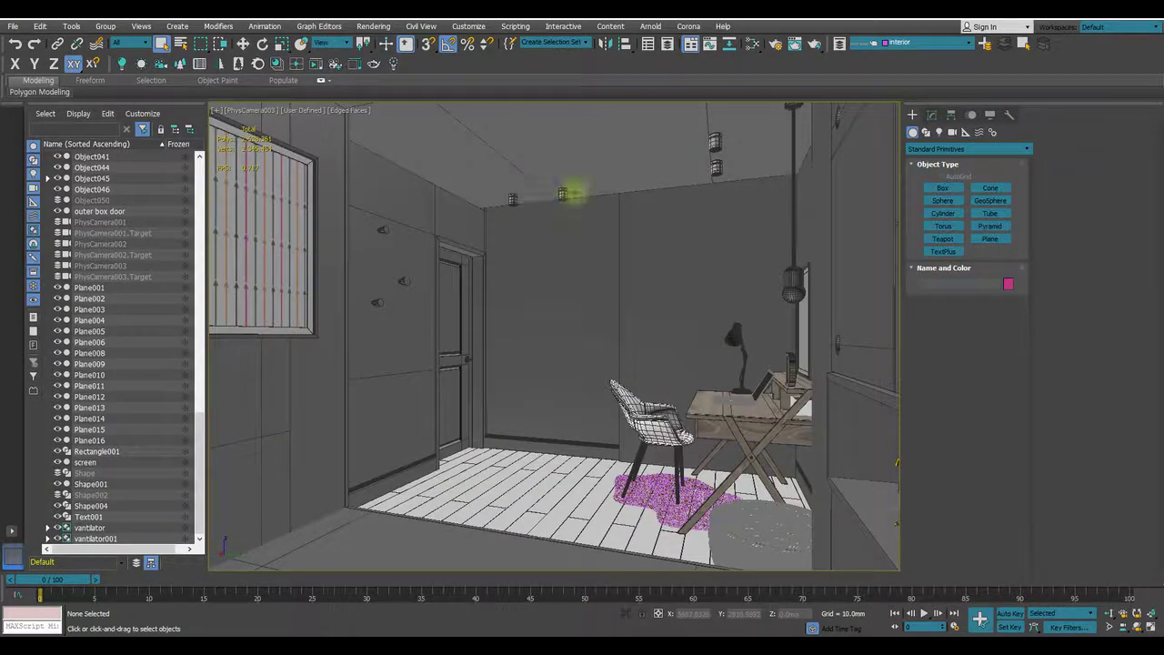
left_click(645, 239)
left_click(537, 252)
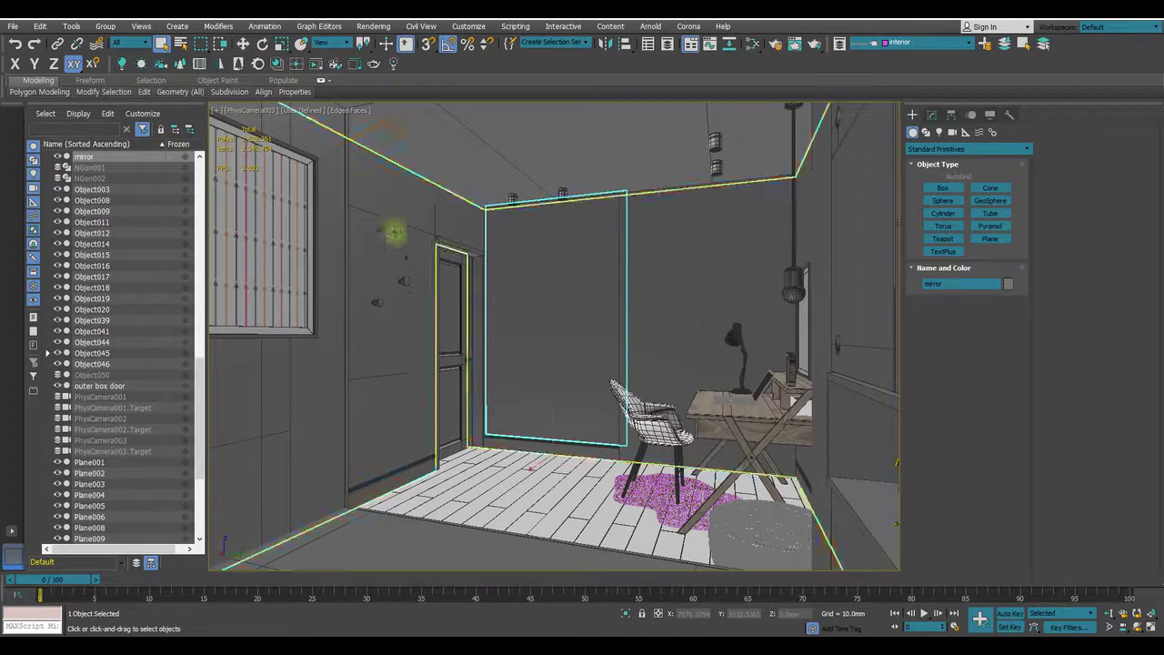
left_click(395, 216)
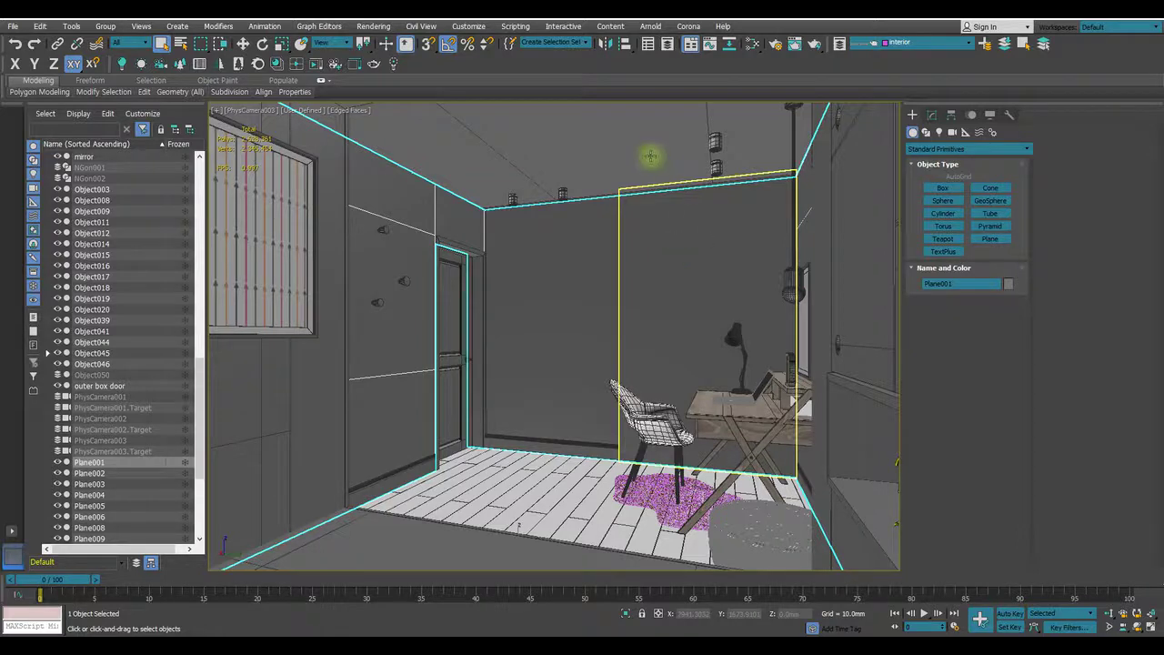
left_click(841, 203)
left_click(774, 209)
left_click(569, 276)
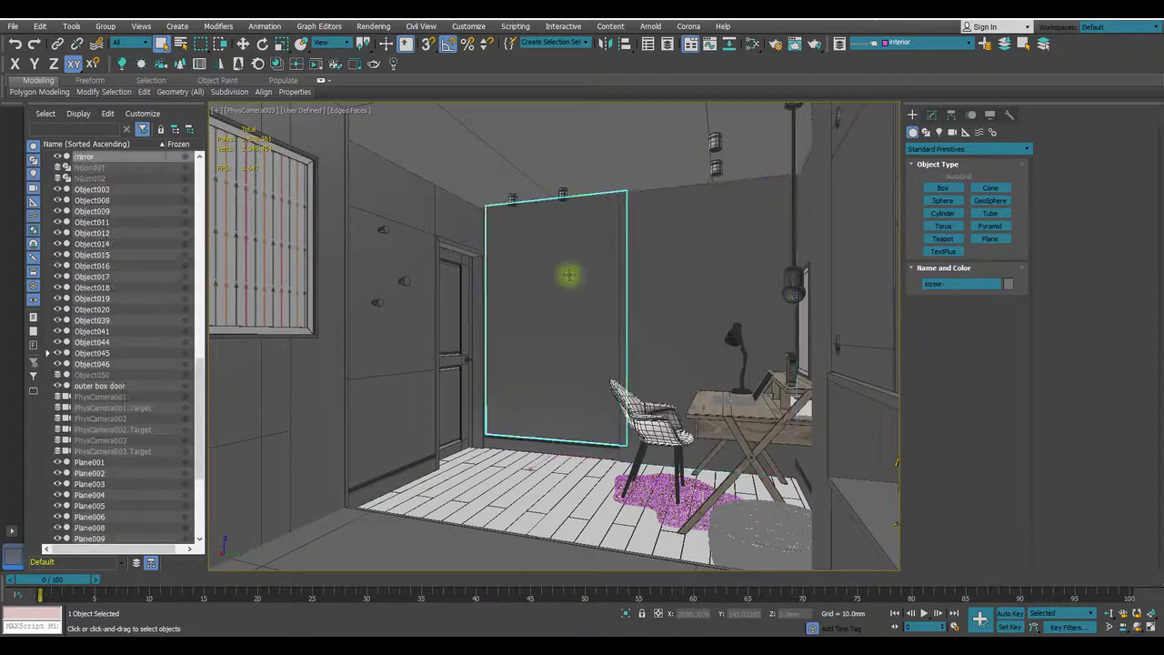
left_click(468, 26)
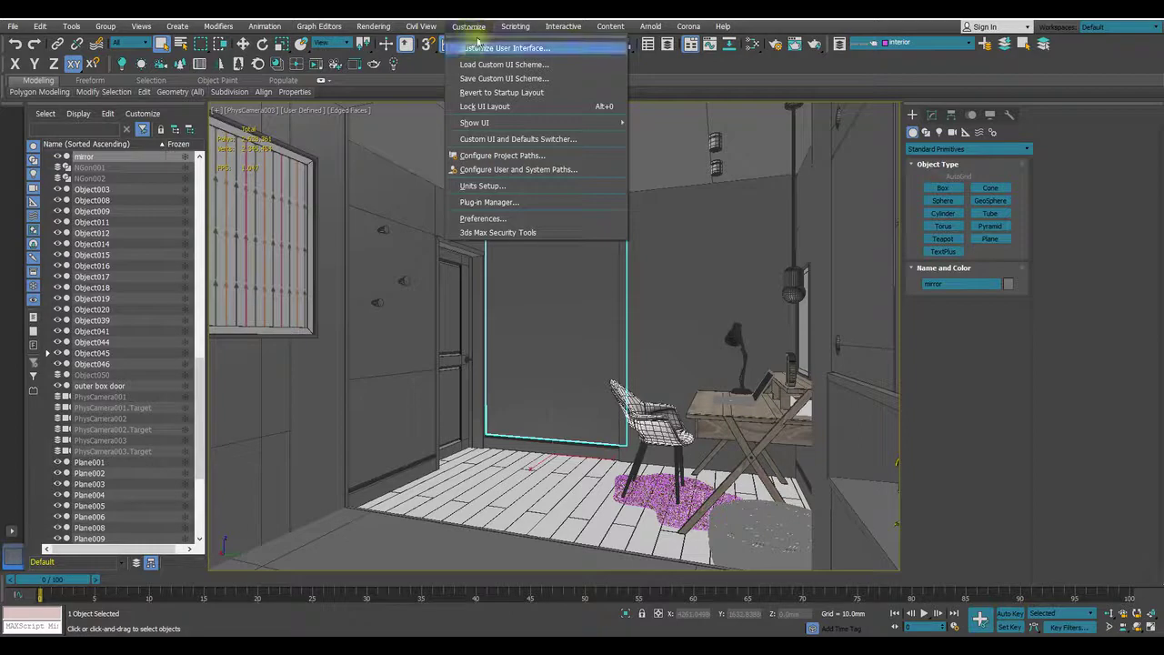
Set the Auto Backup interval under Preferences > Files to 15.0 minutes and confirm with OK.
left_click(483, 50)
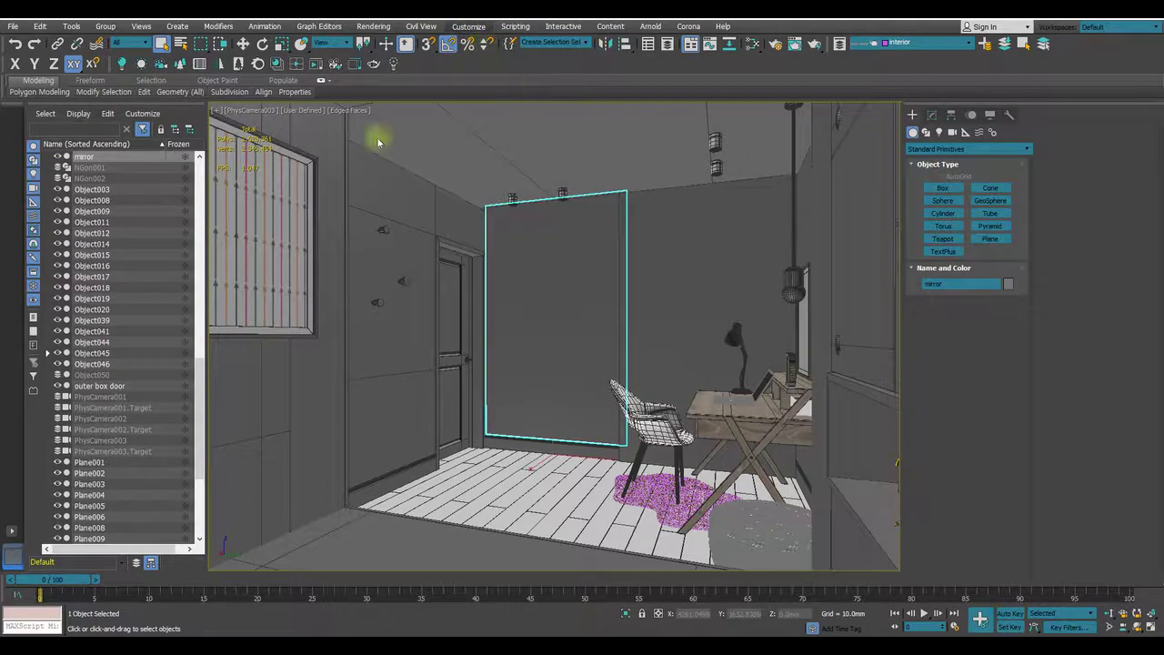
left_click(851, 130)
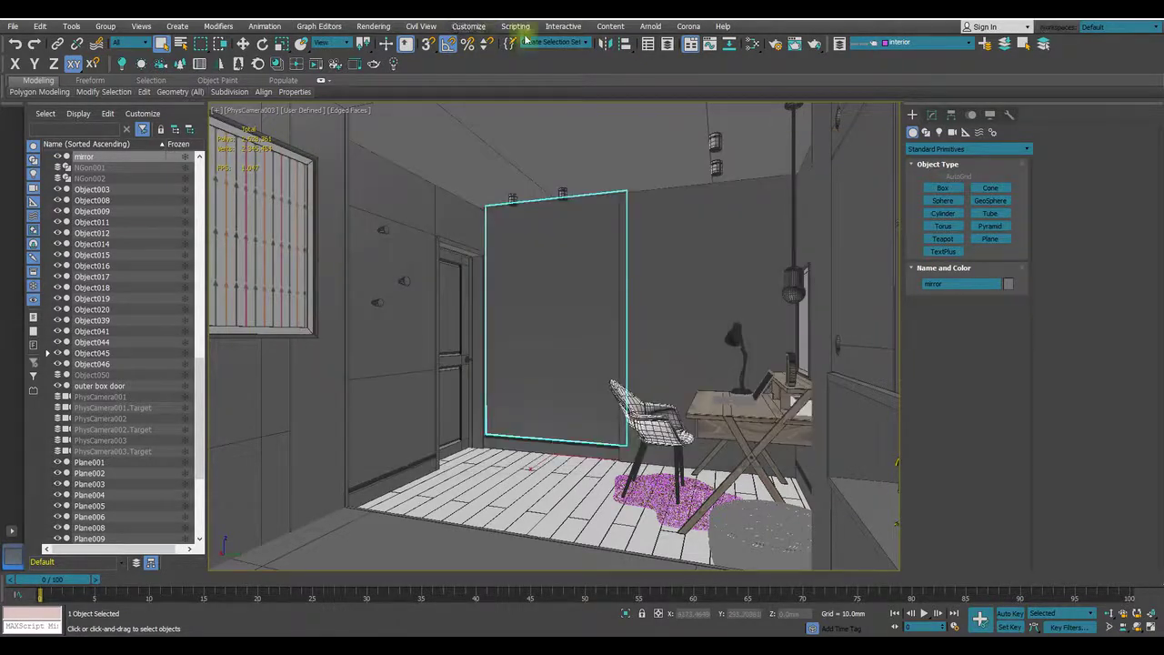
left_click(468, 27)
left_click(482, 218)
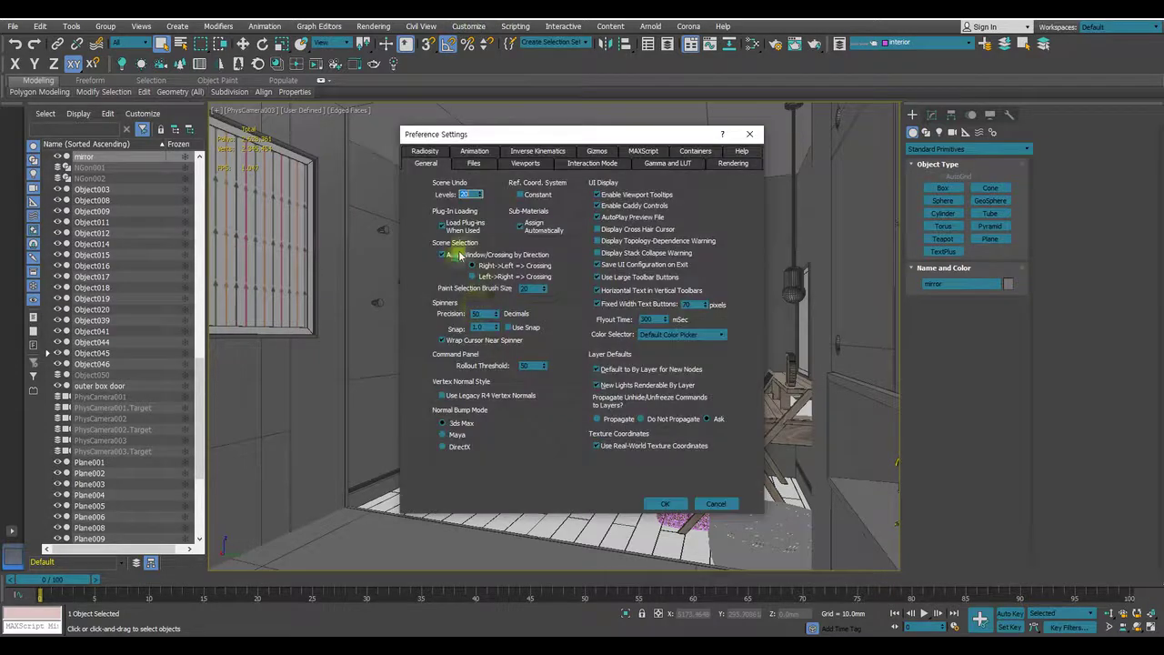
left_click(470, 165)
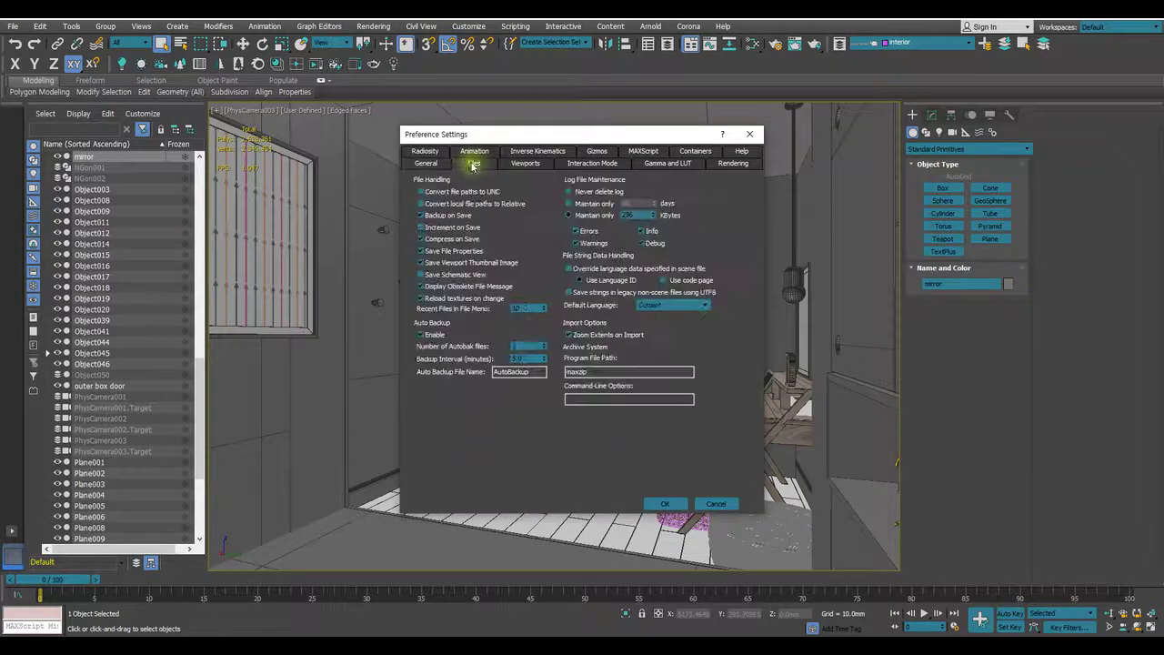
left_click(526, 359)
type("15")
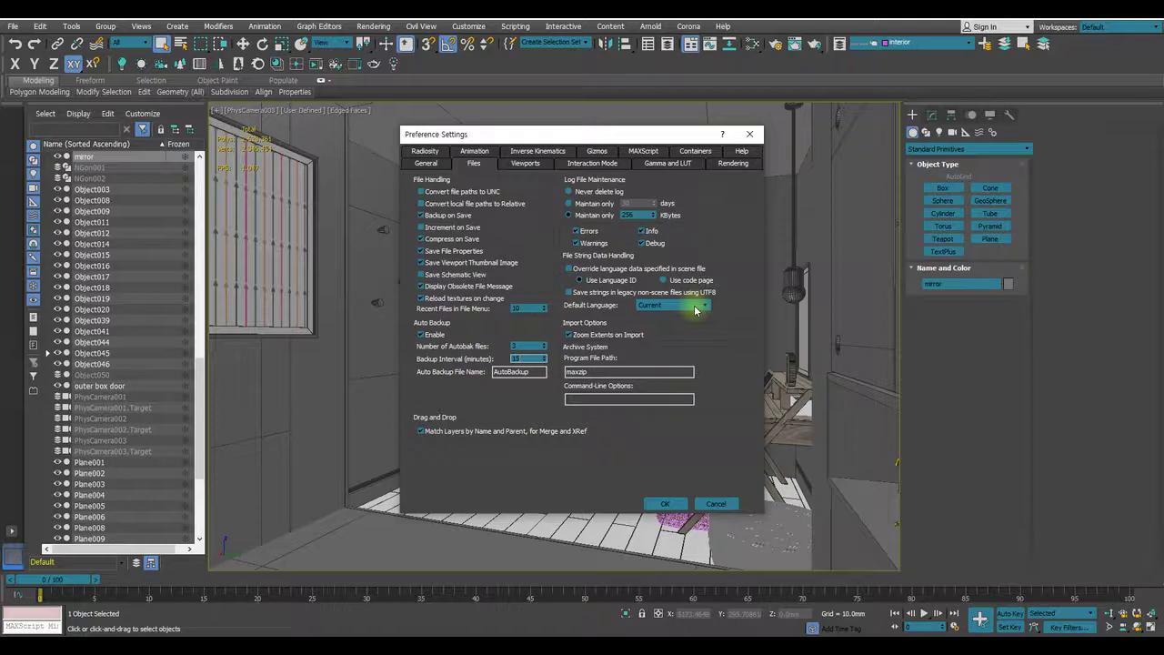
left_click(664, 505)
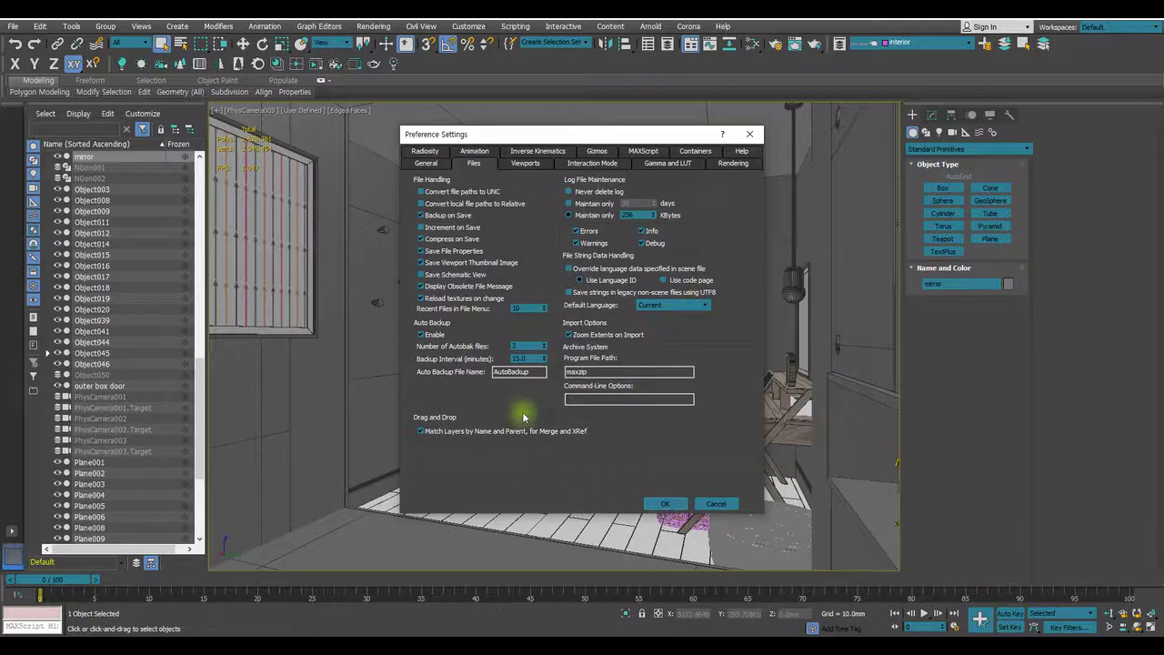
left_click(529, 359)
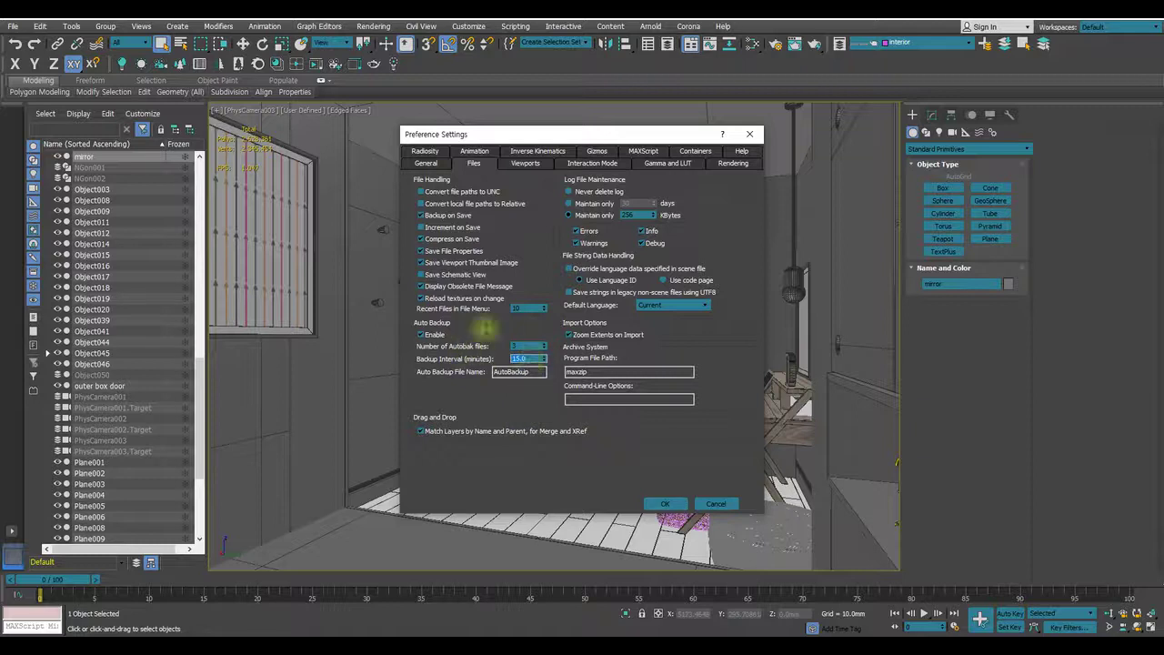
left_click_drag(573, 134, 649, 171)
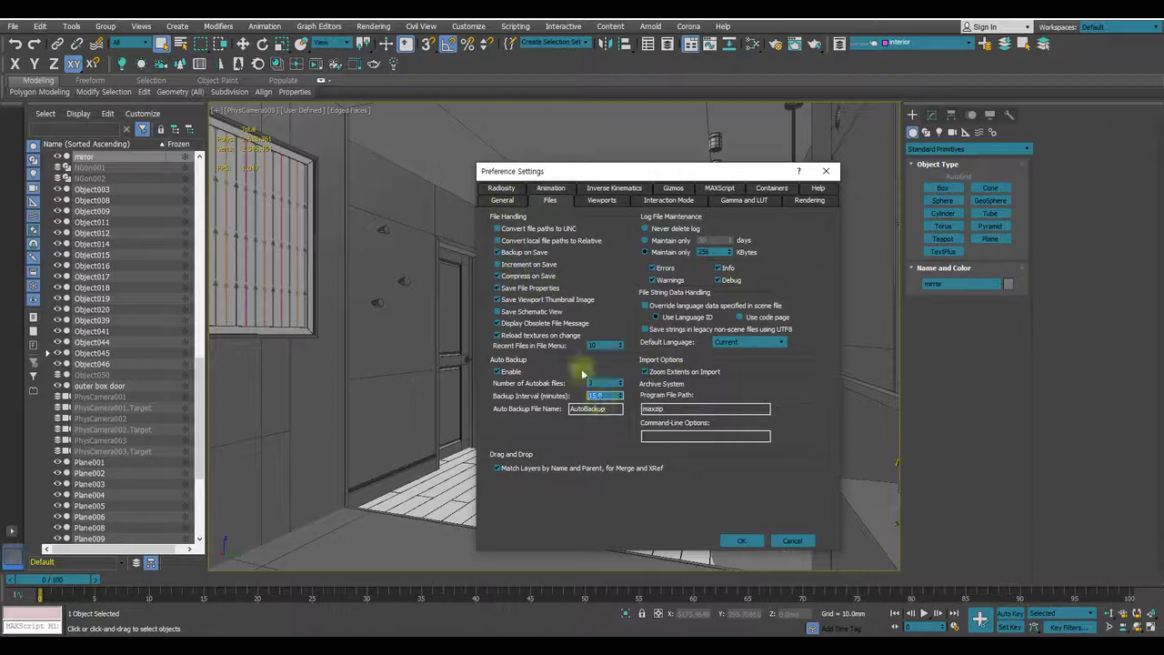
left_click_drag(645, 177, 520, 159)
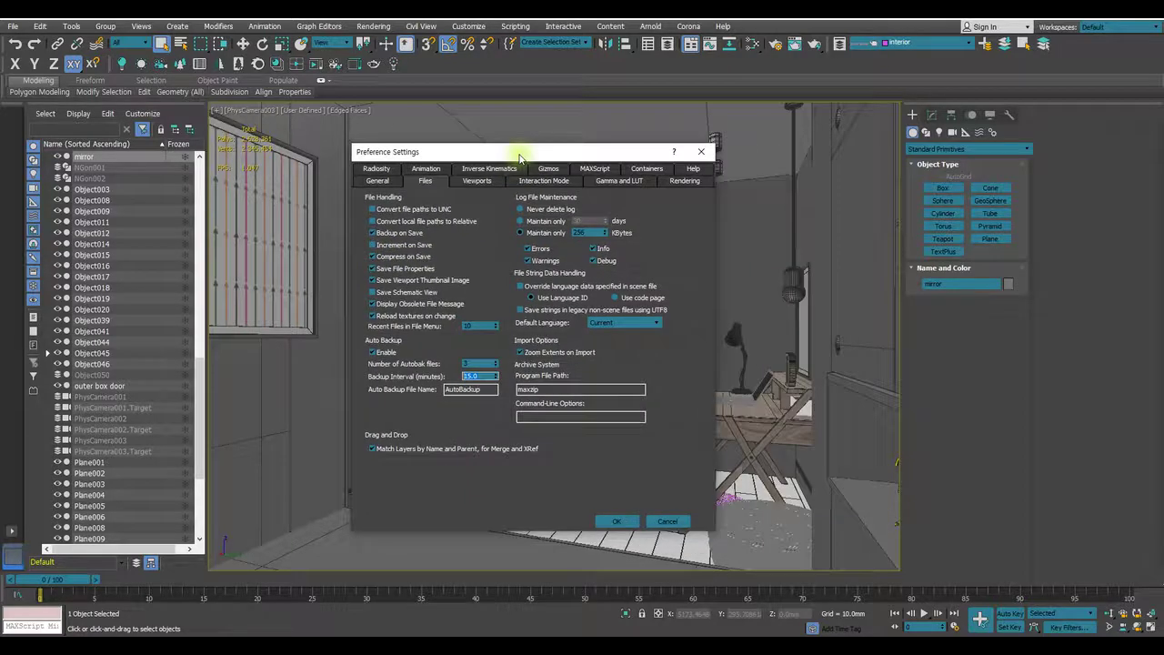
left_click(603, 521)
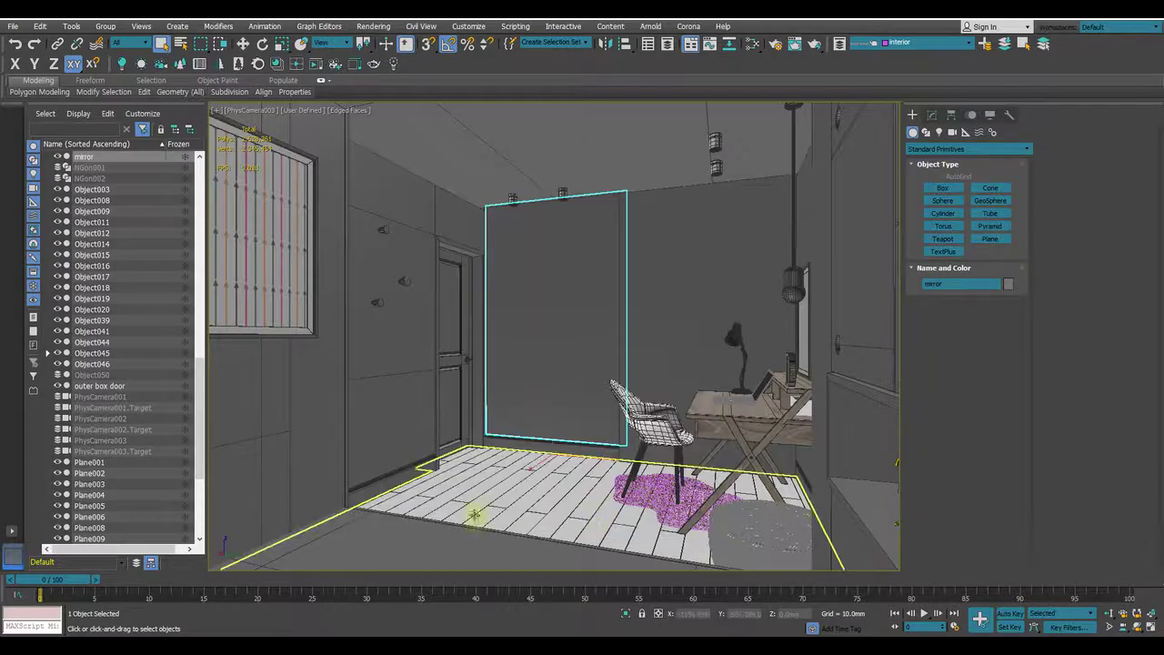
Select the screen plane in front of the desk in the PhysCamera003 view.
left_click(734, 230)
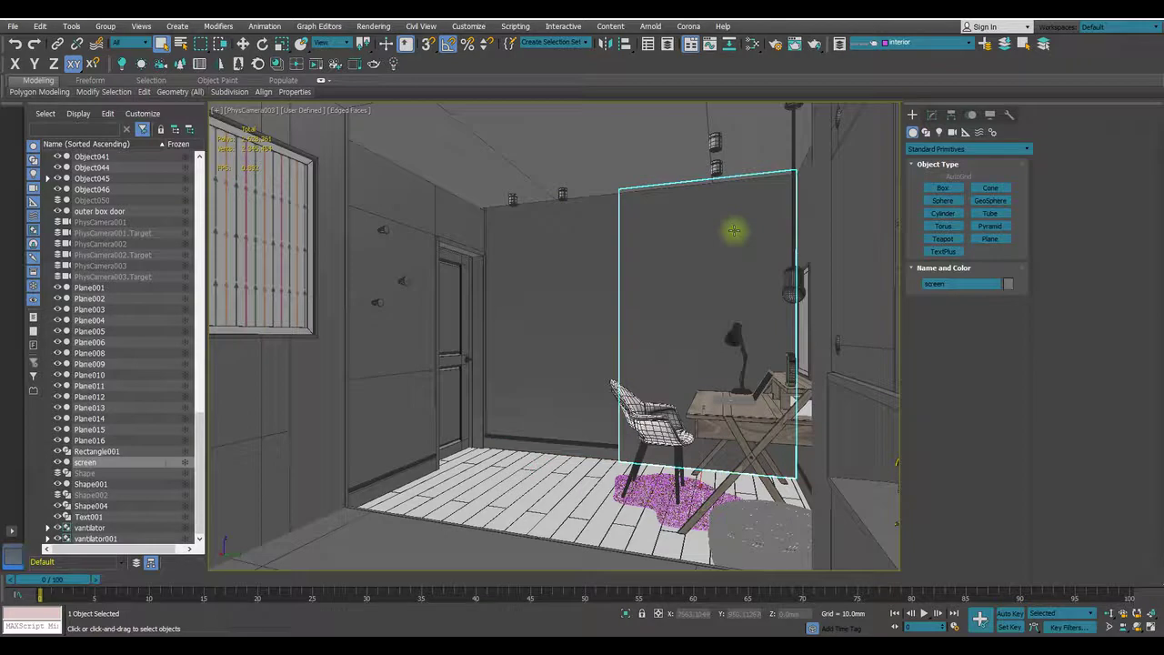